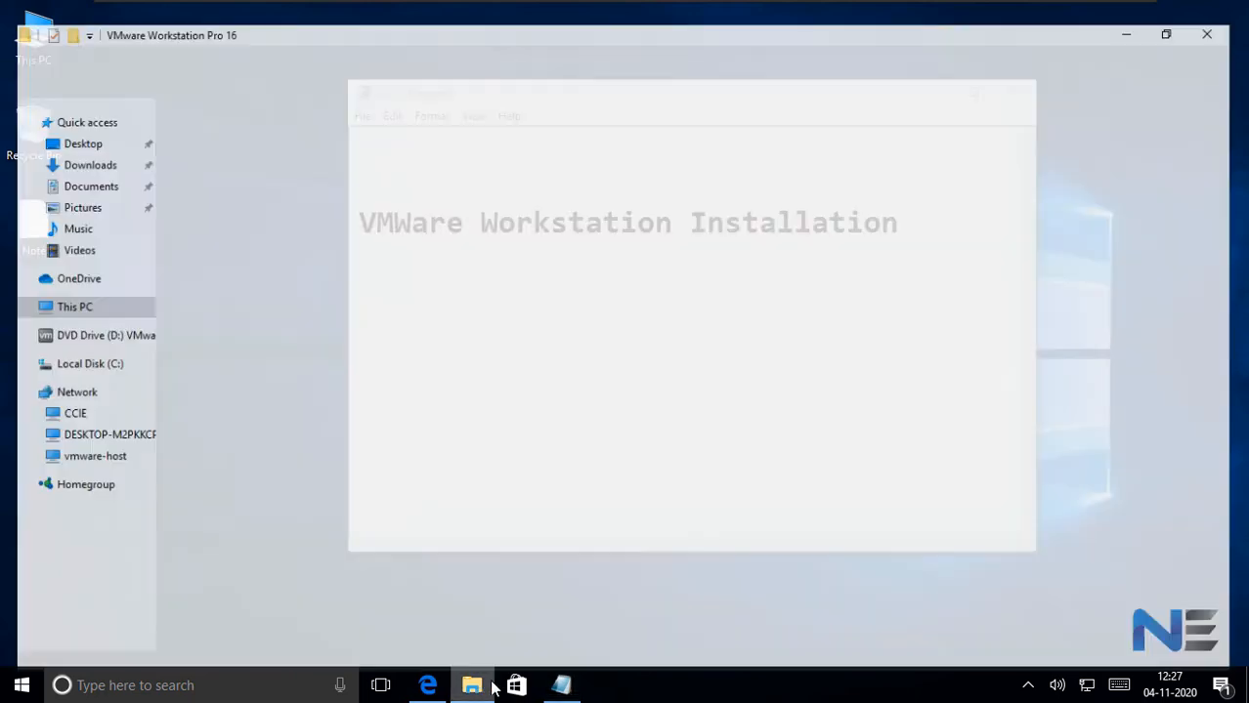
# - Switch to Microsoft Edge and search Google for "vmware workstation download"
pyautogui.click(289, 117)
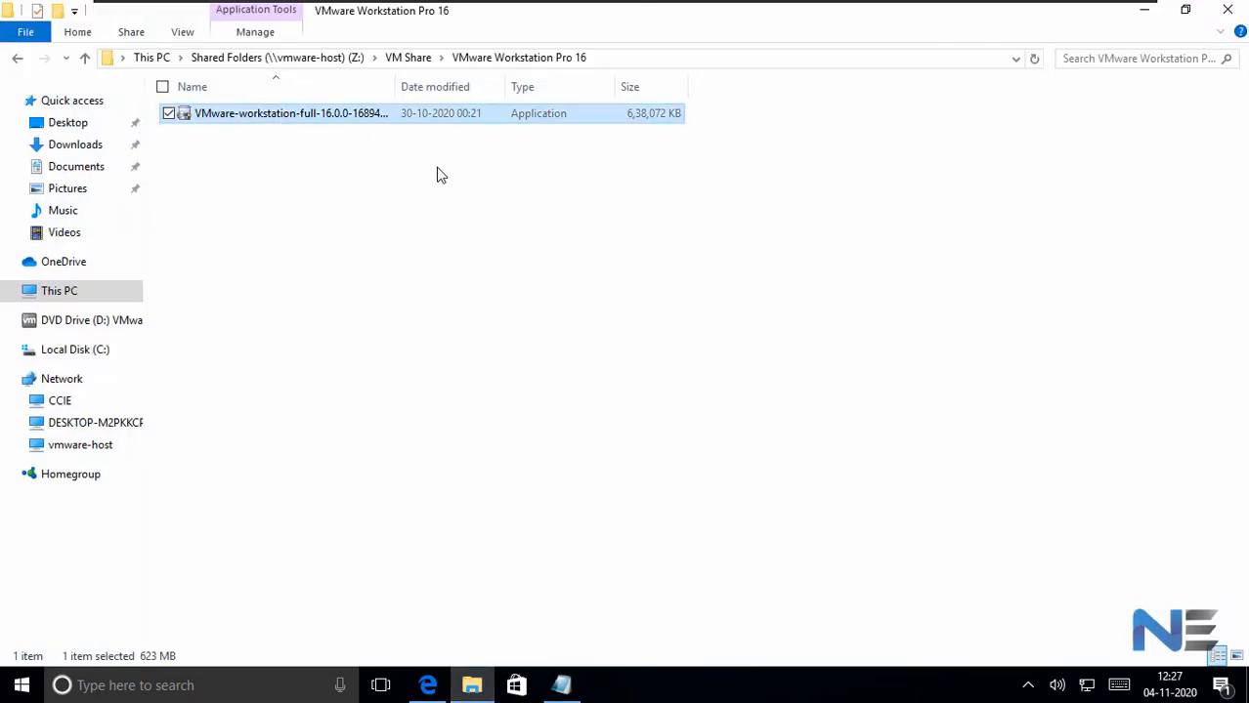
pyautogui.click(1144, 10)
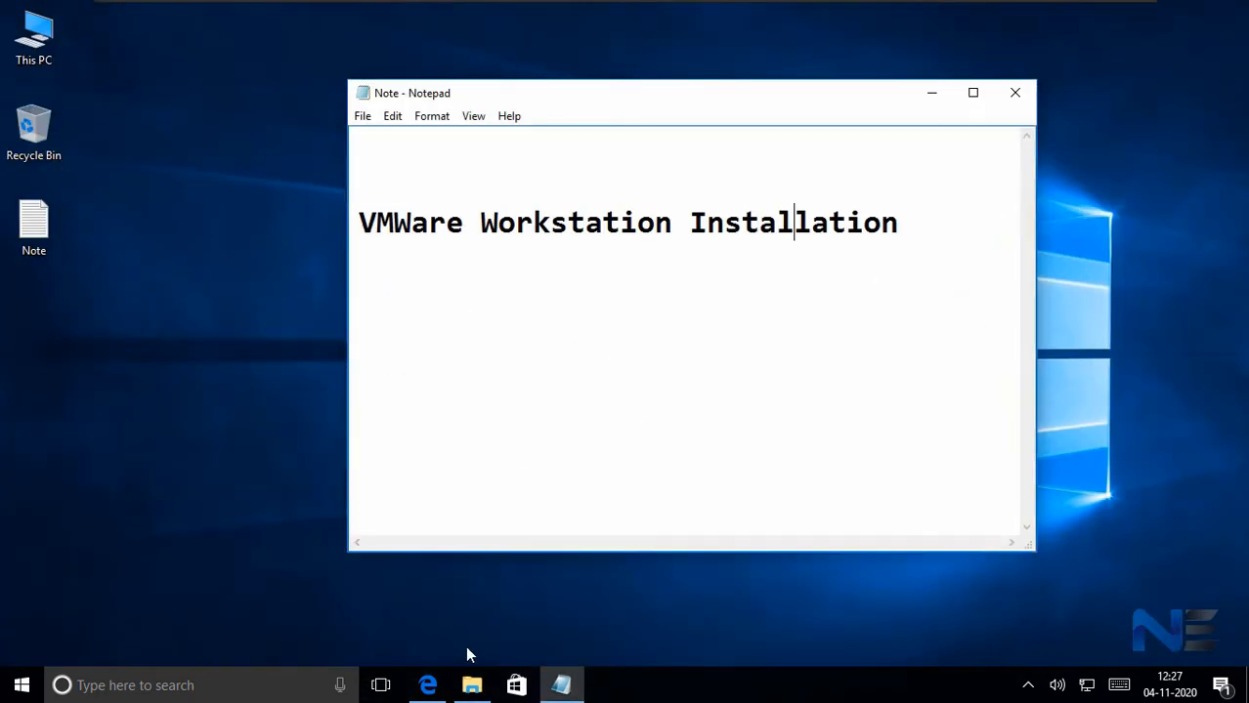
pyautogui.click(427, 685)
pyautogui.click(550, 330)
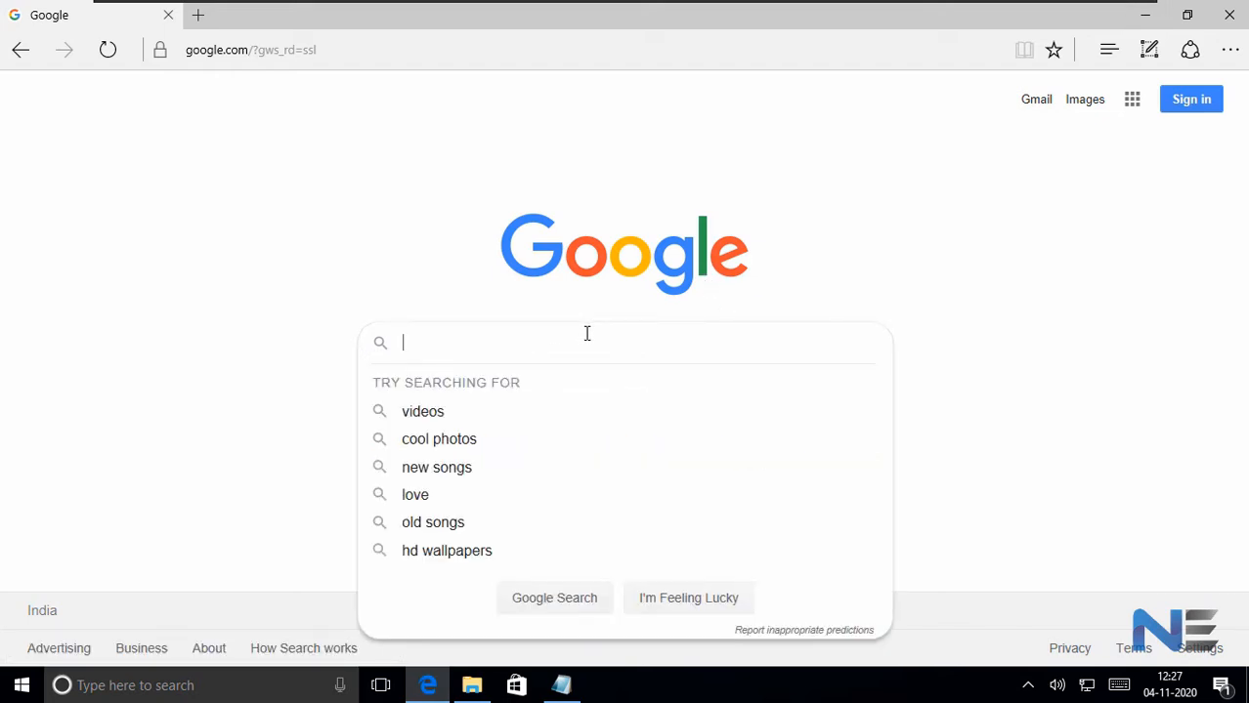
pyautogui.write('vmware w')
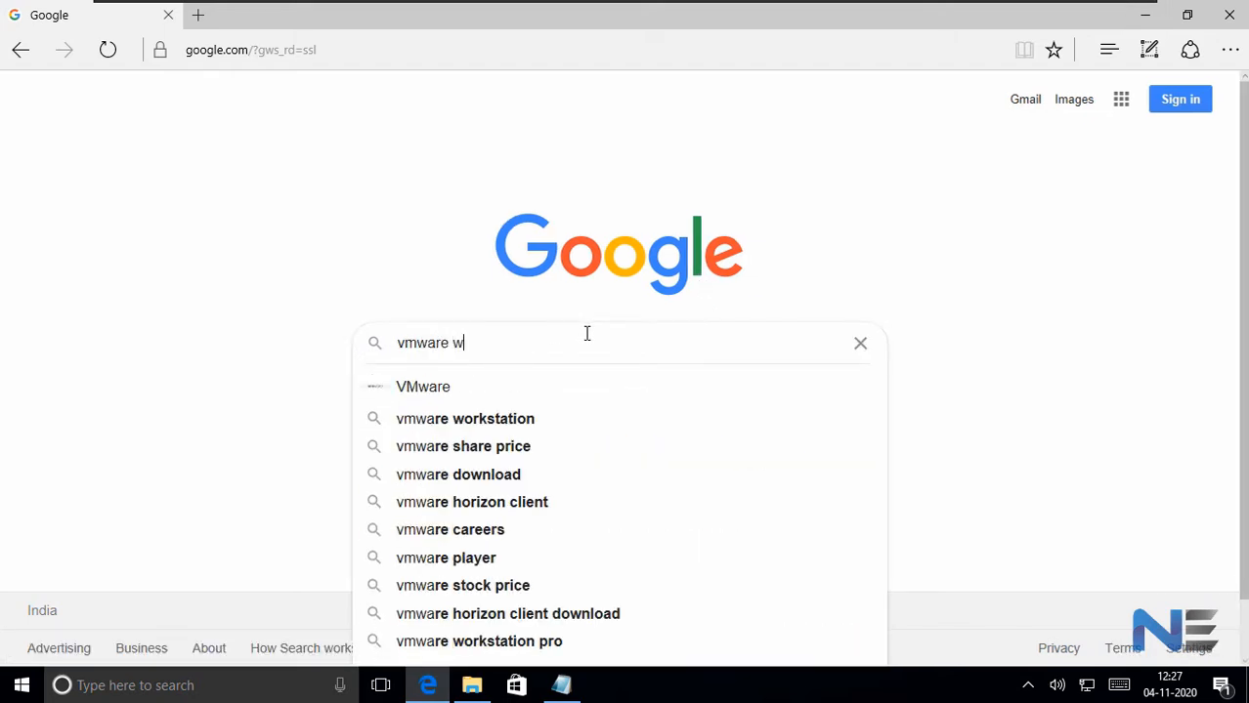
pyautogui.write('orkstation download')
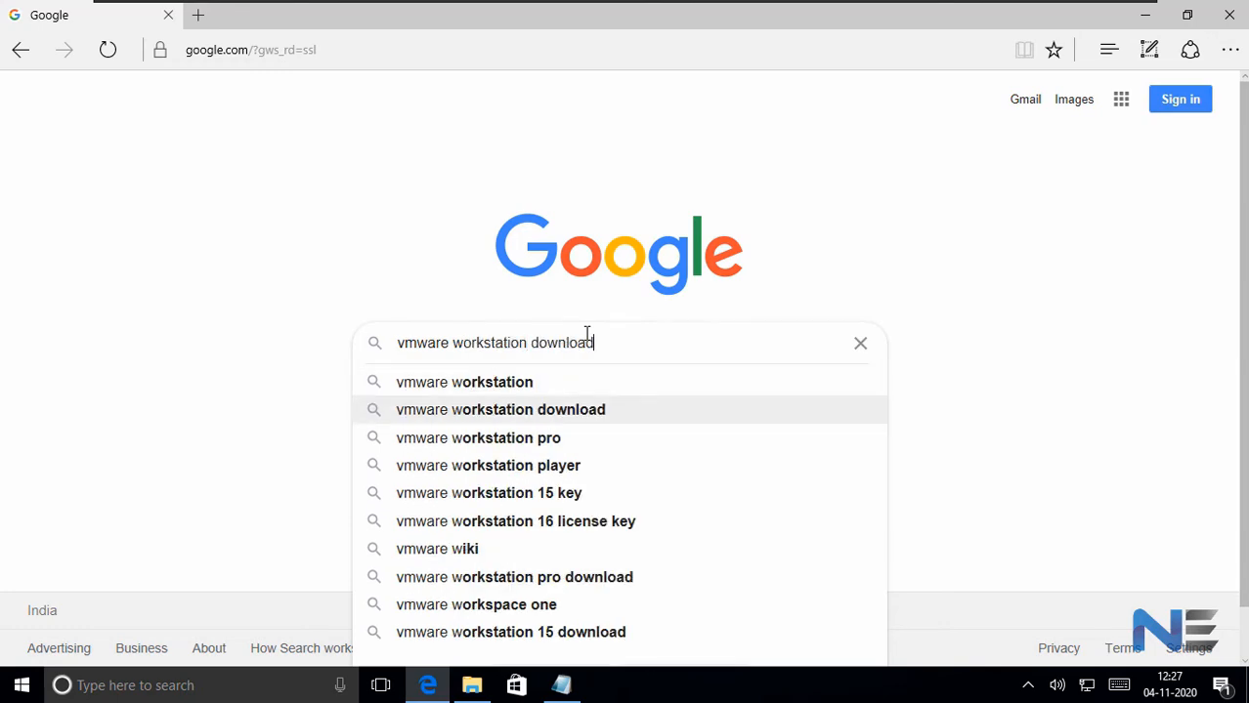
pyautogui.press('Return')
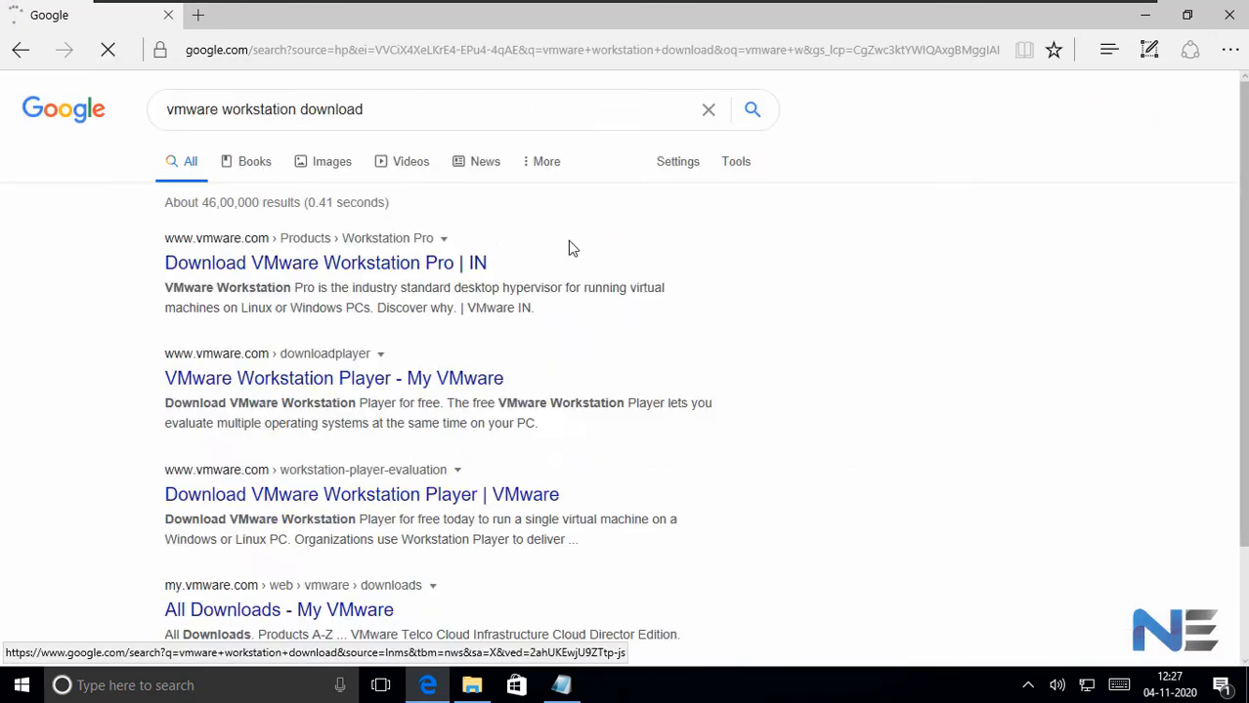
# - Open VMware's Workstation Pro download page from the results and save the Workstation 16 Pro for Windows installer
pyautogui.click(230, 261)
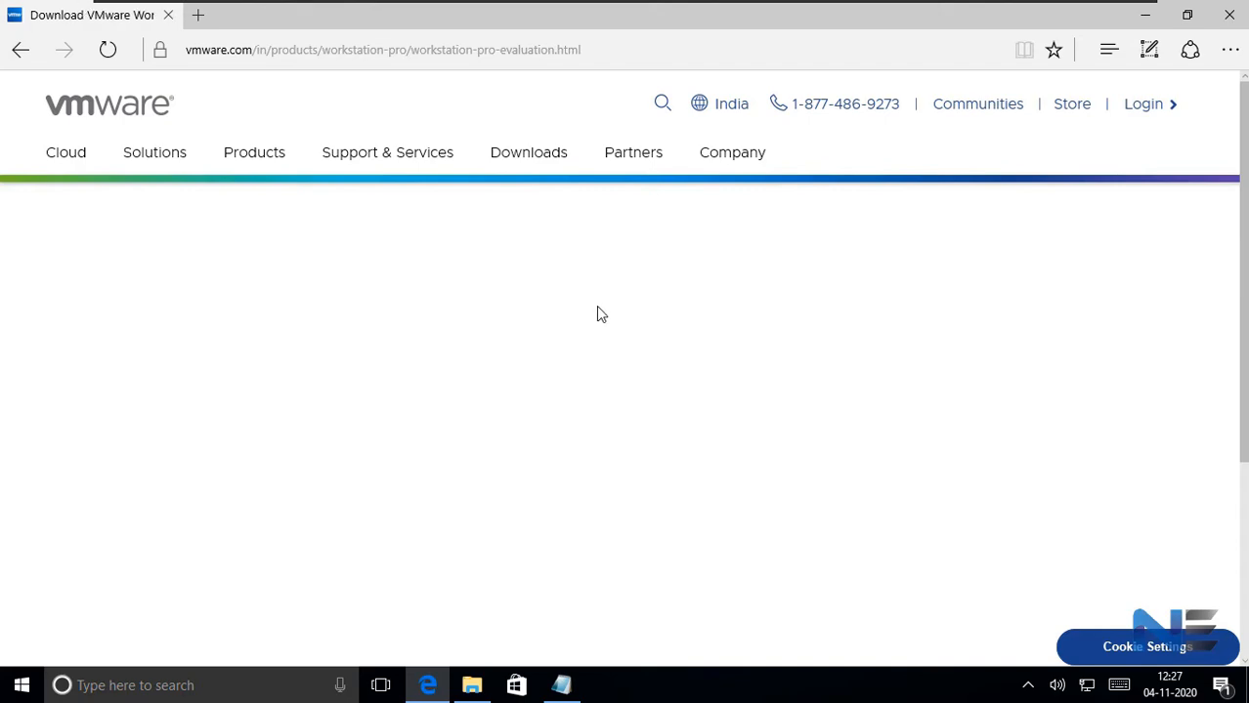
pyautogui.scroll(-3, 601, 314)
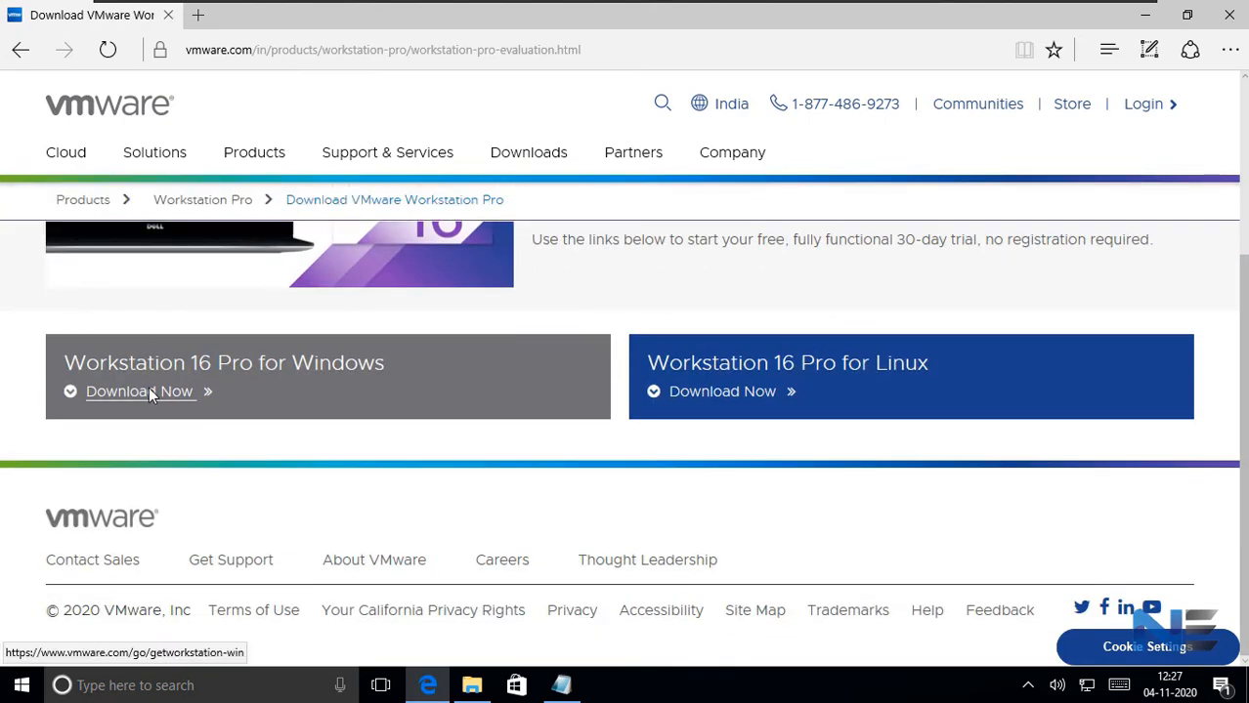
pyautogui.click(148, 390)
pyautogui.click(401, 333)
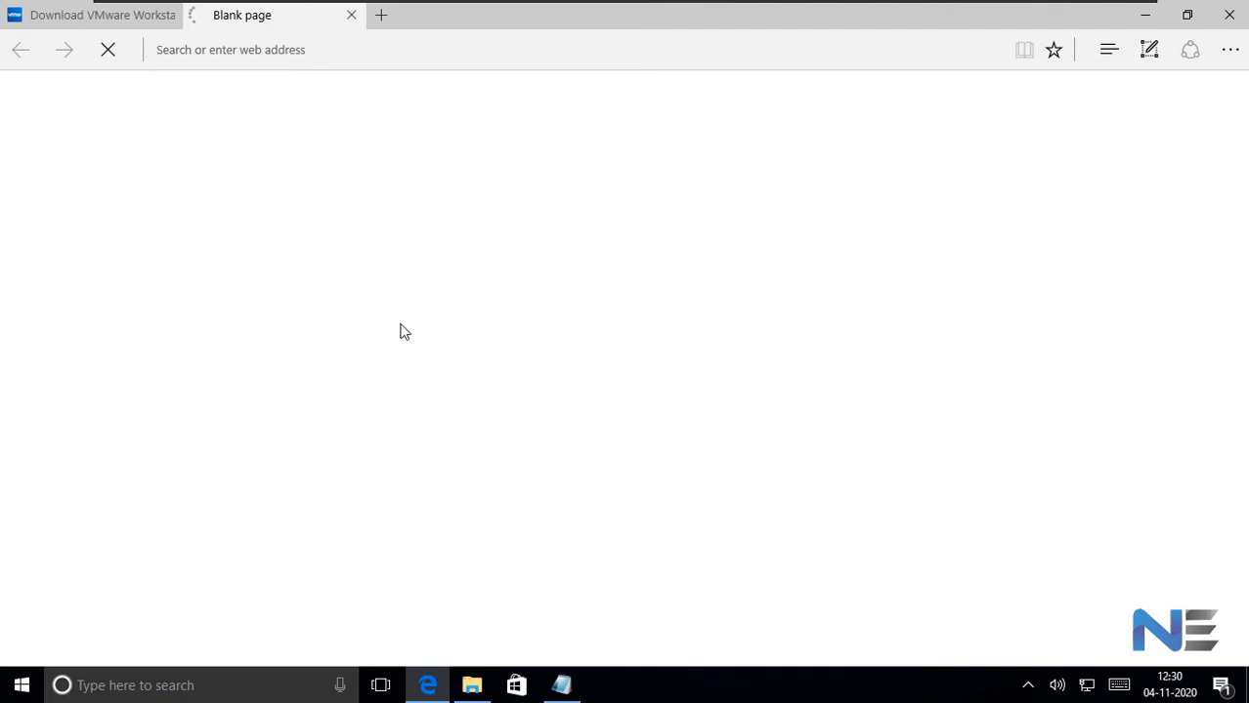
pyautogui.click(131, 19)
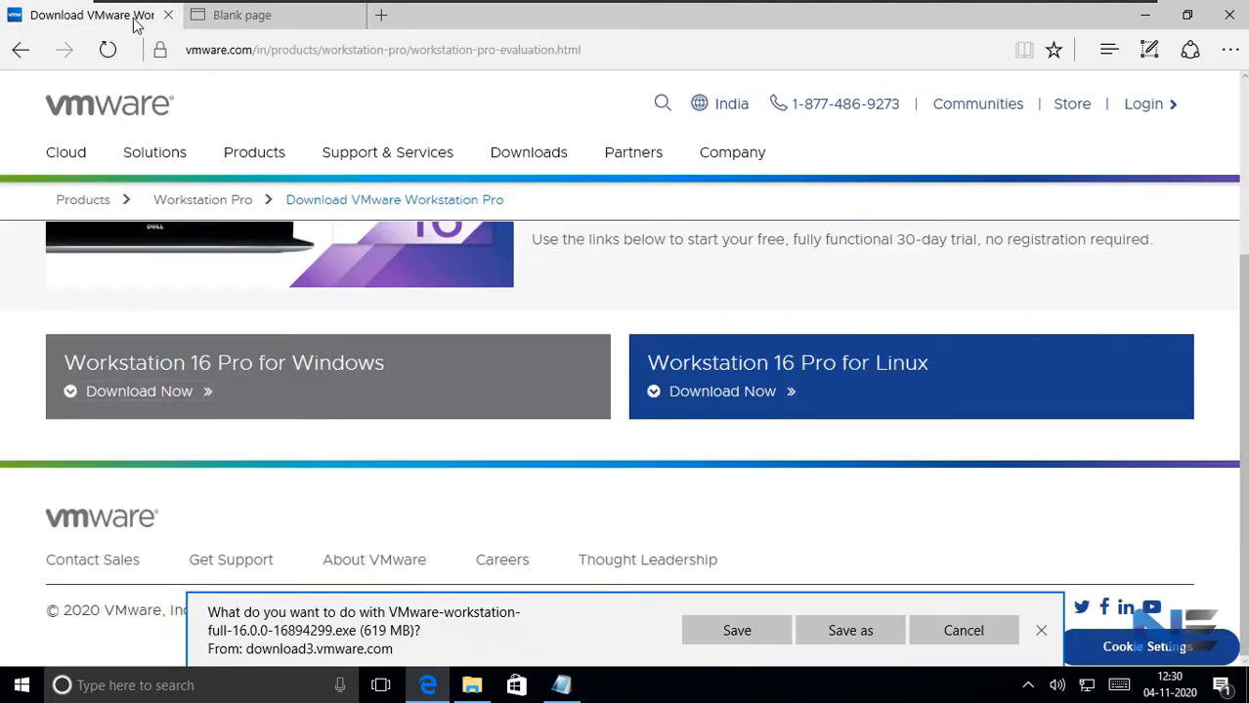
pyautogui.click(282, 23)
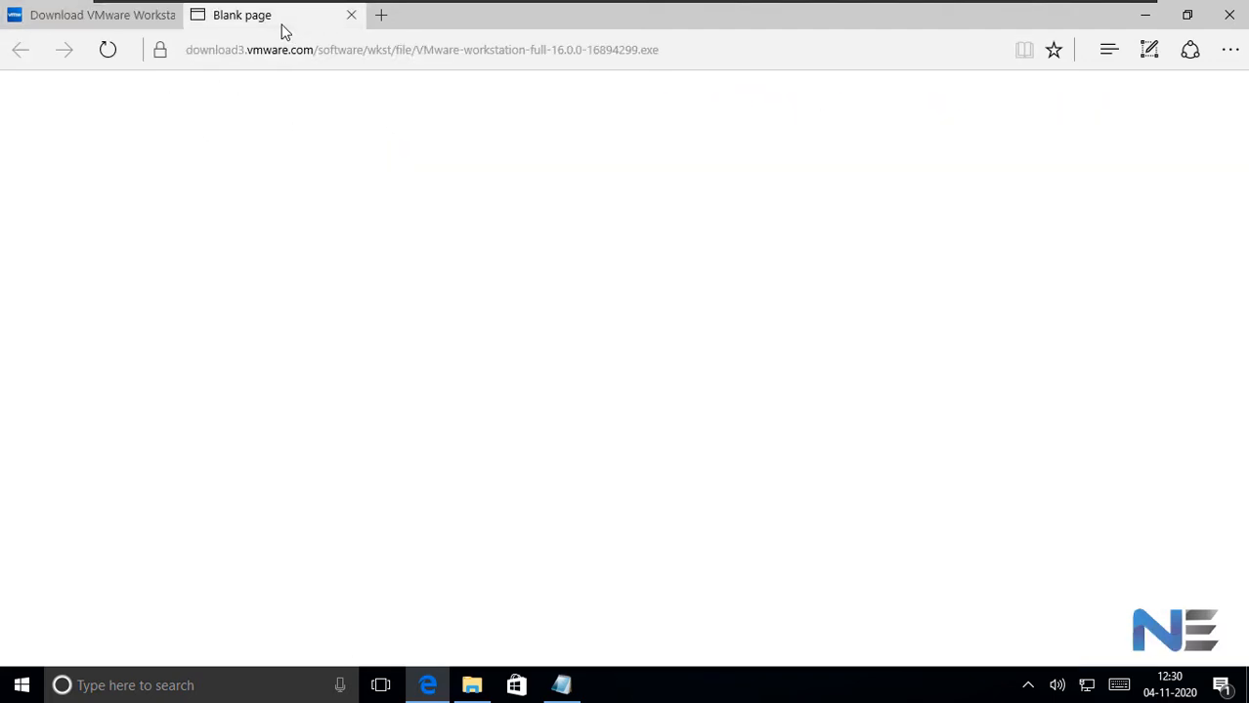
pyautogui.click(123, 20)
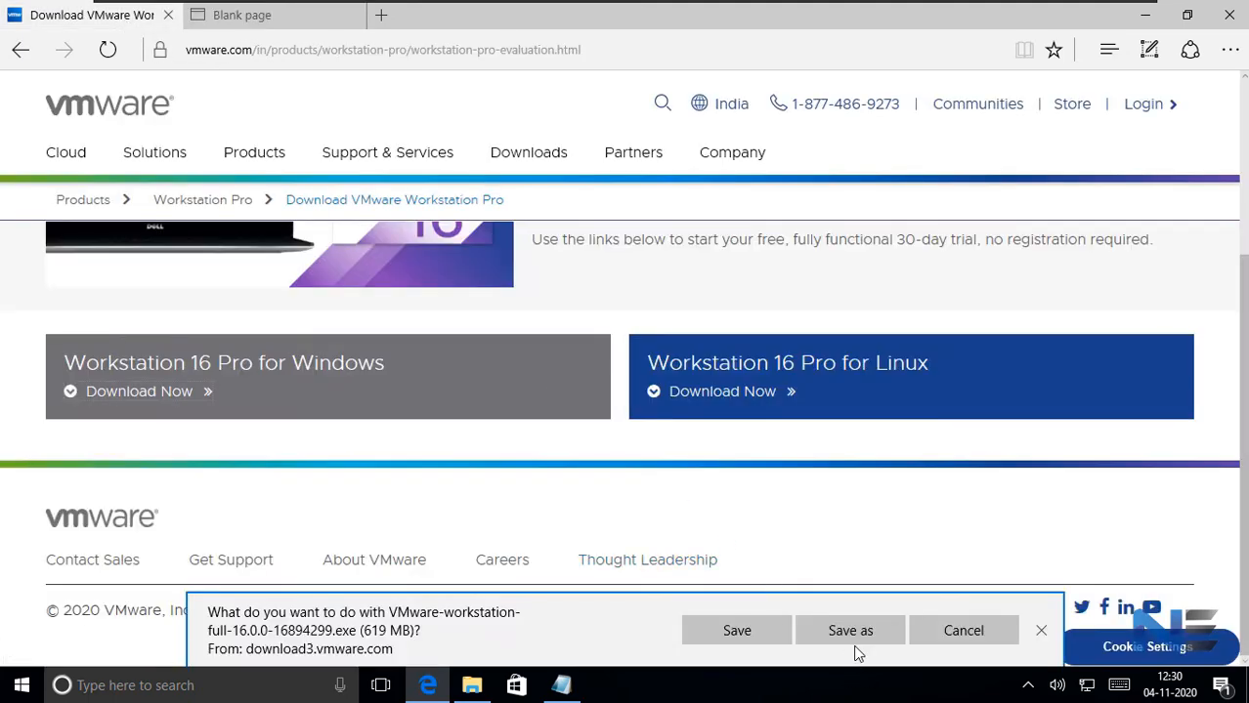
pyautogui.click(769, 640)
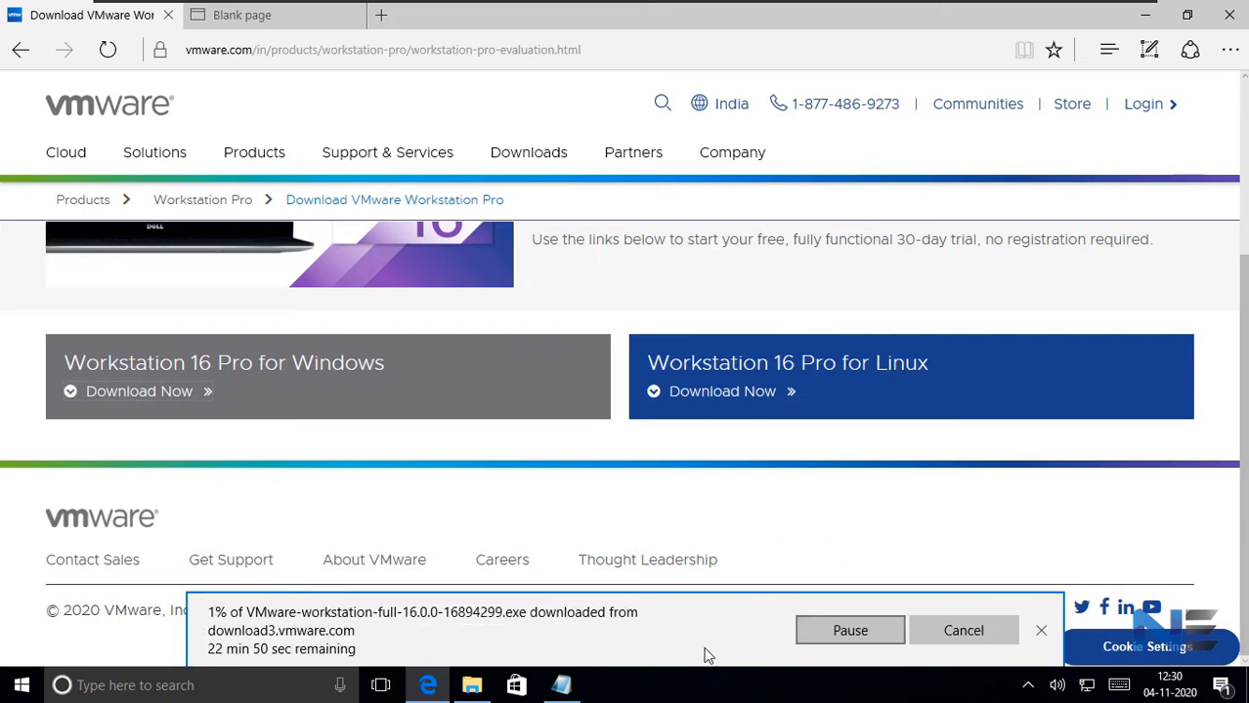
# - Stop the running installer download and close the browser
pyautogui.click(893, 641)
pyautogui.click(841, 645)
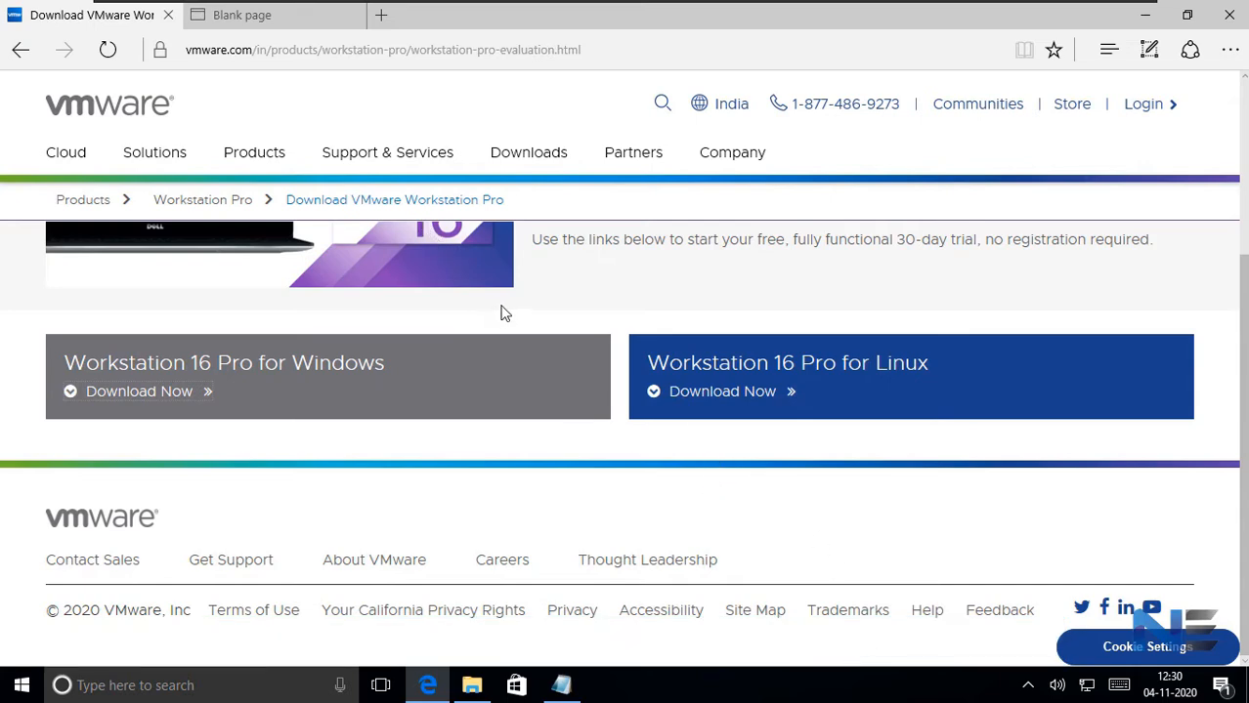
pyautogui.click(1229, 15)
# - Run the VMware Workstation 16.0.0 installer from the VMware Workstation Pro 16 shared folder and allow it to make changes
pyautogui.click(584, 393)
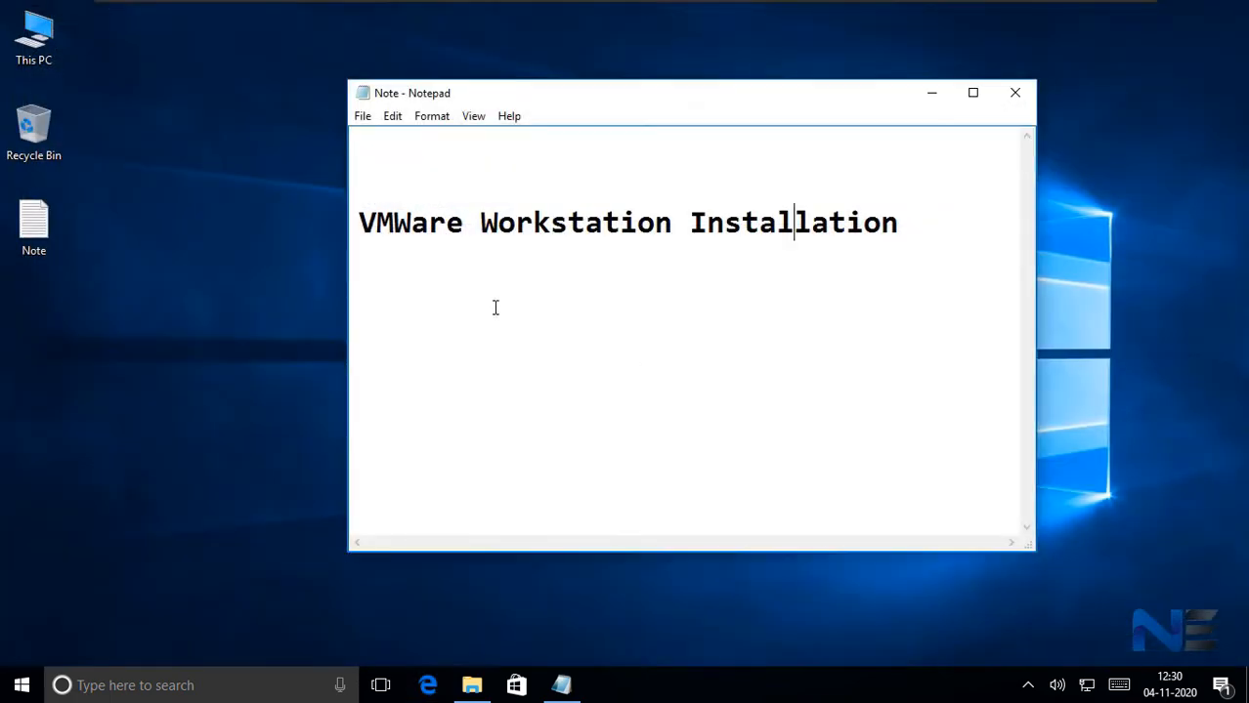
pyautogui.click(931, 96)
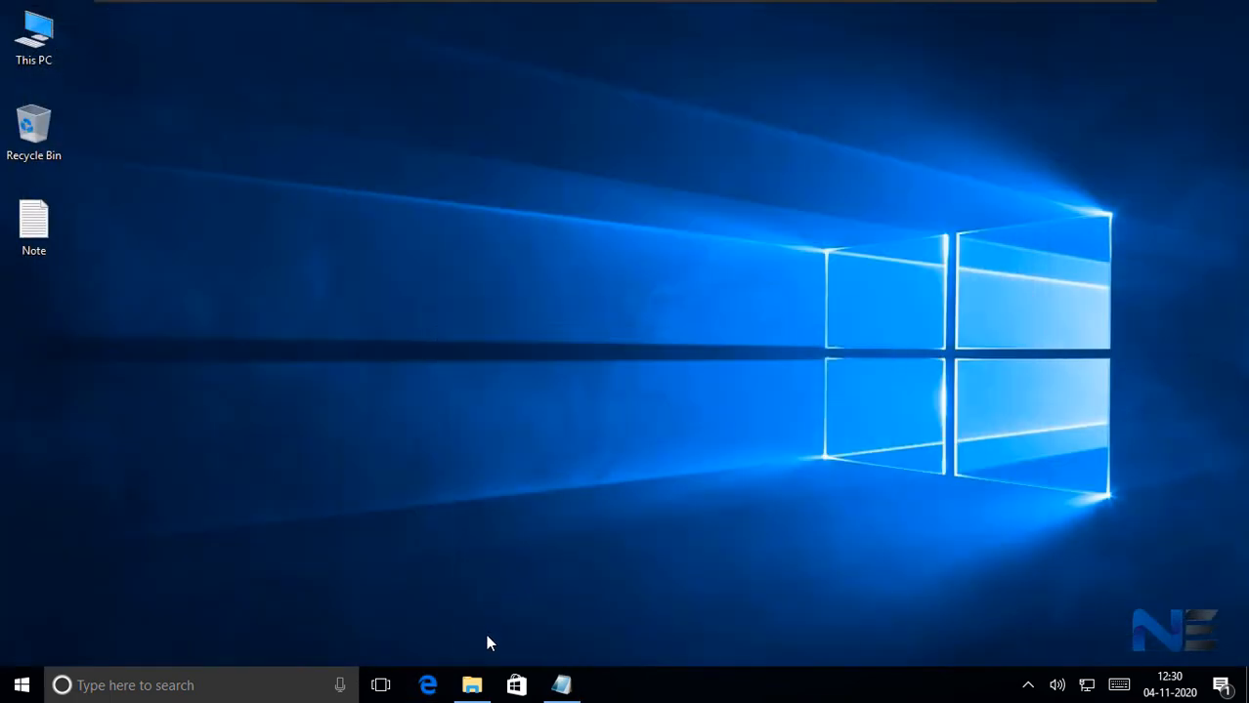
pyautogui.click(470, 684)
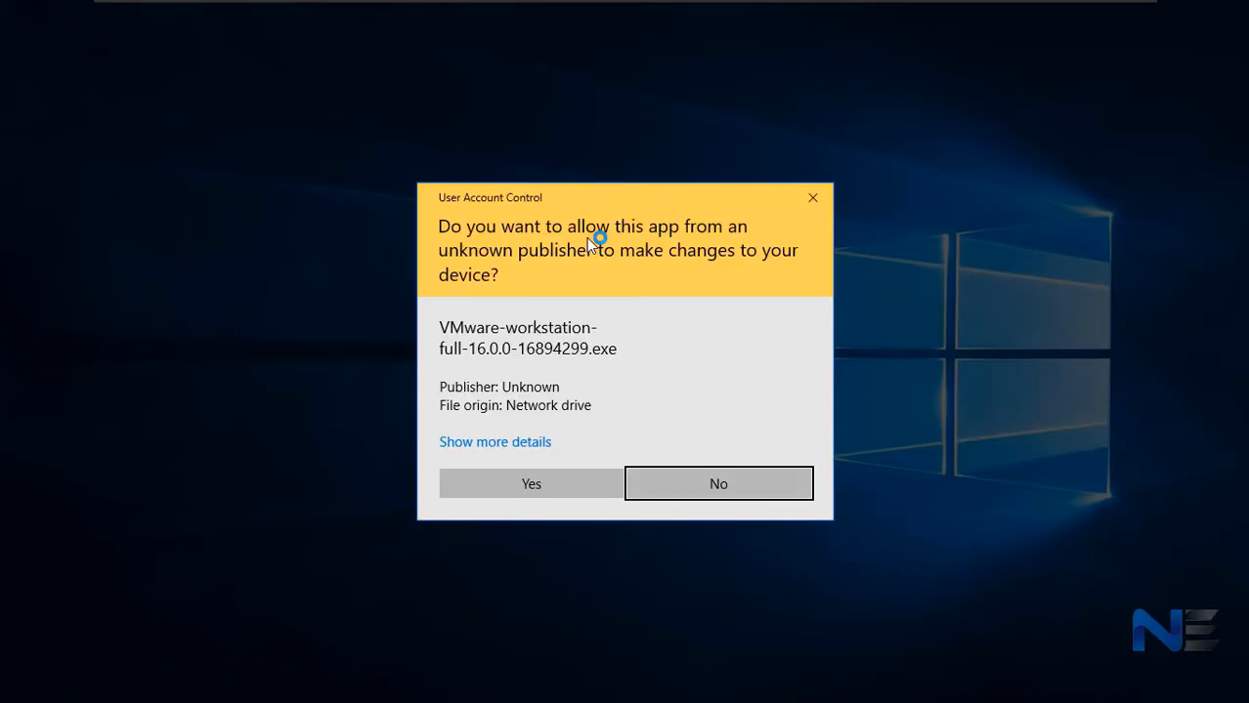
pyautogui.click(549, 484)
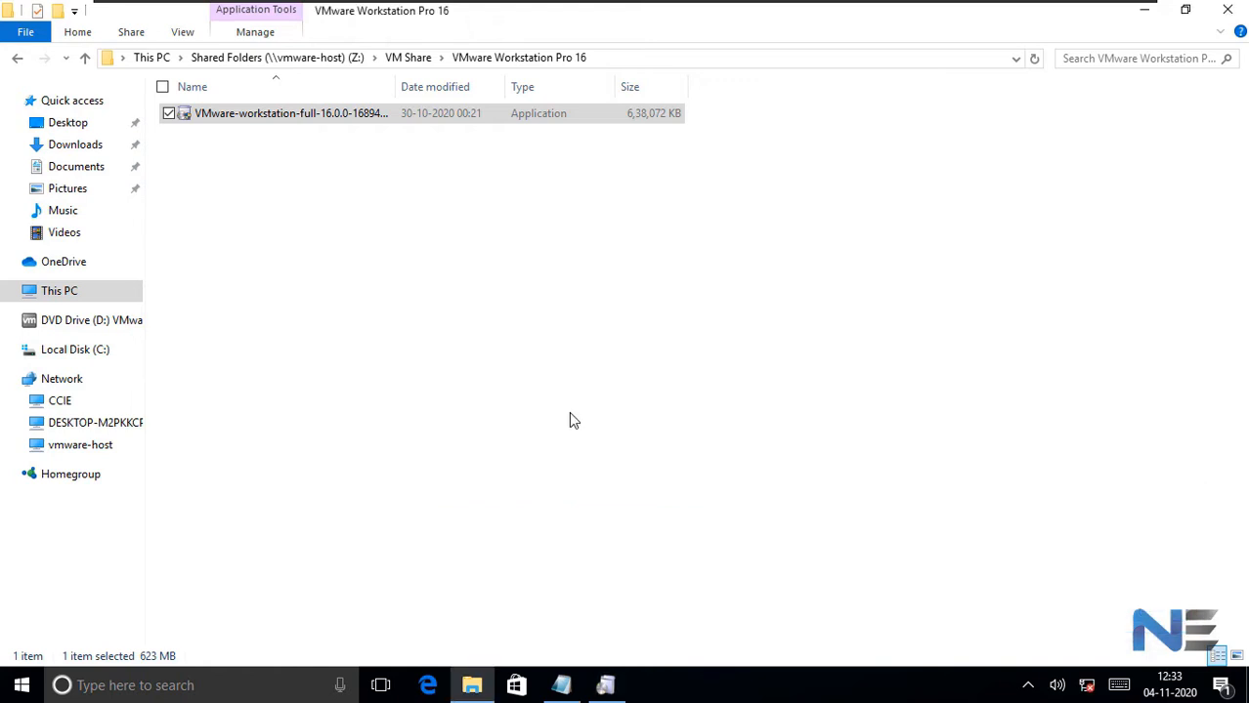
pyautogui.moveTo(625, 692)
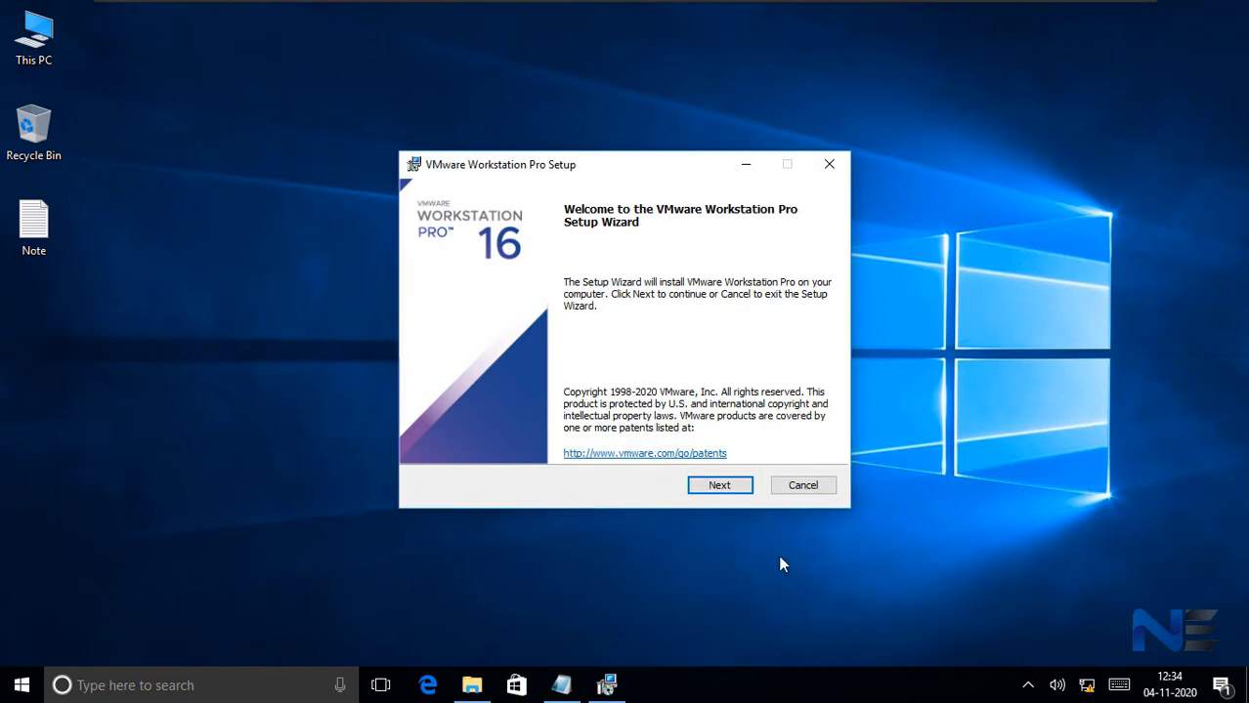
# - Accept the license agreement and include the Enhanced Keyboard Driver in the custom setup
pyautogui.click(721, 488)
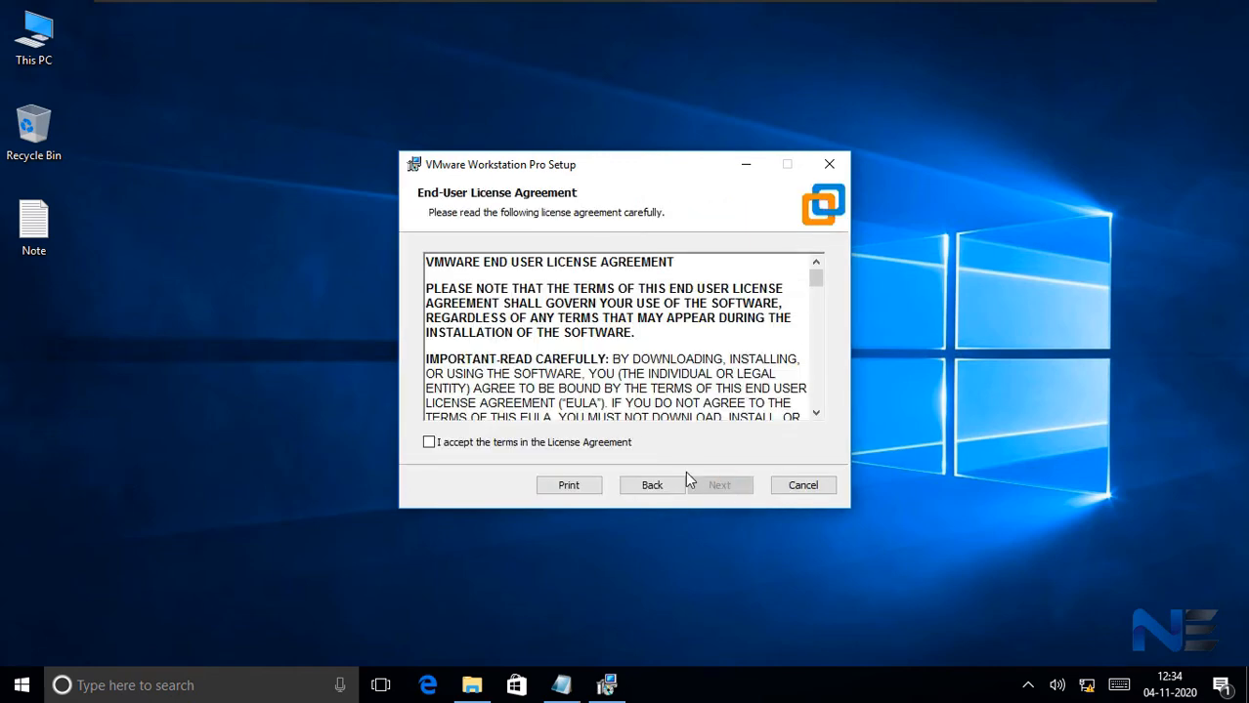
pyautogui.click(429, 443)
pyautogui.click(719, 486)
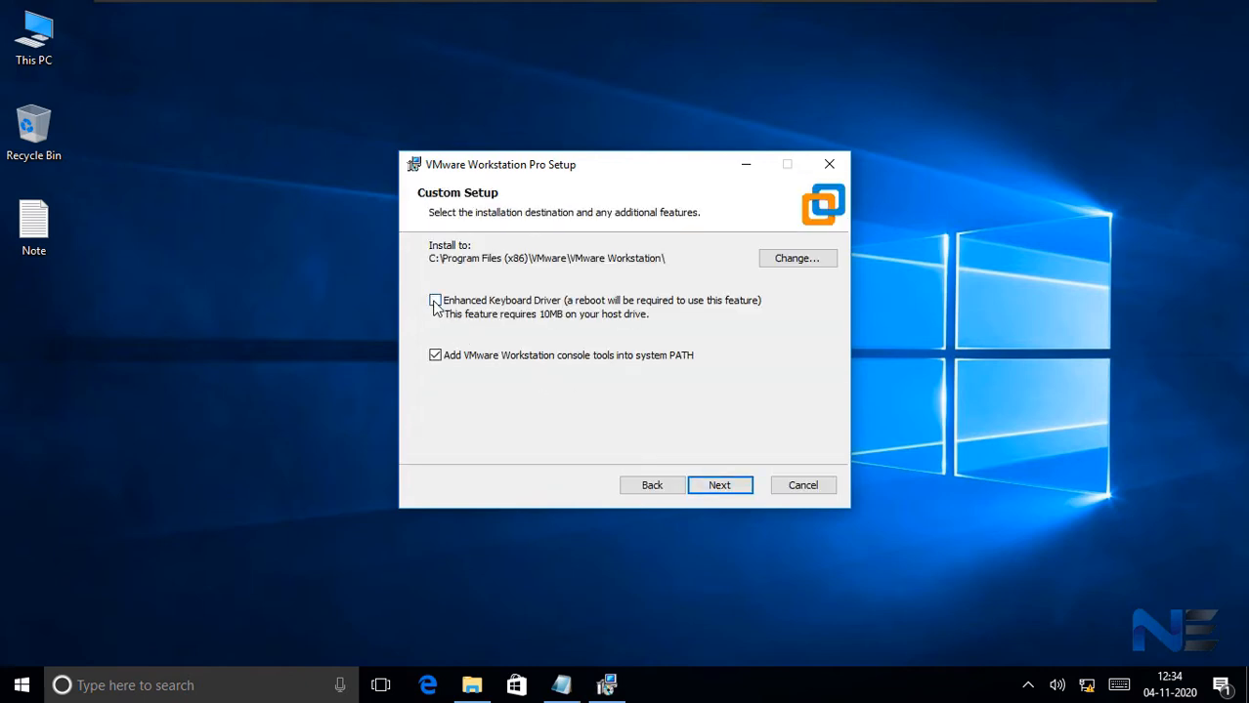
pyautogui.click(436, 302)
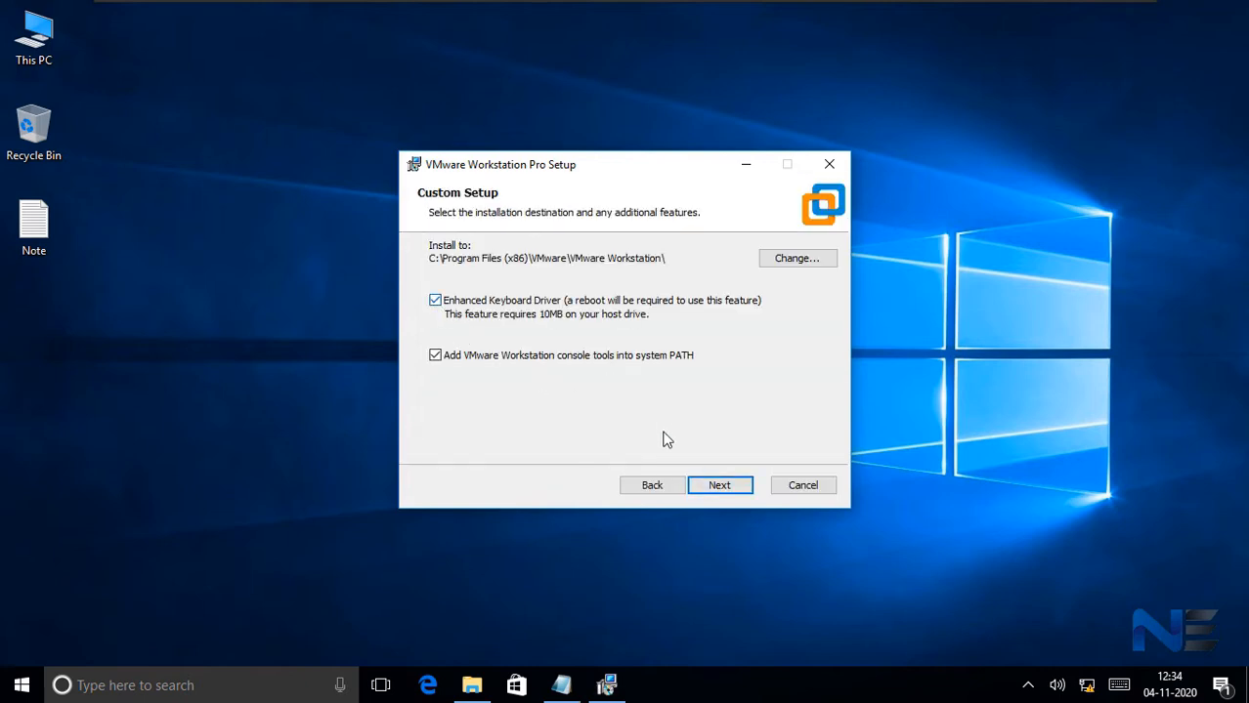
pyautogui.click(725, 485)
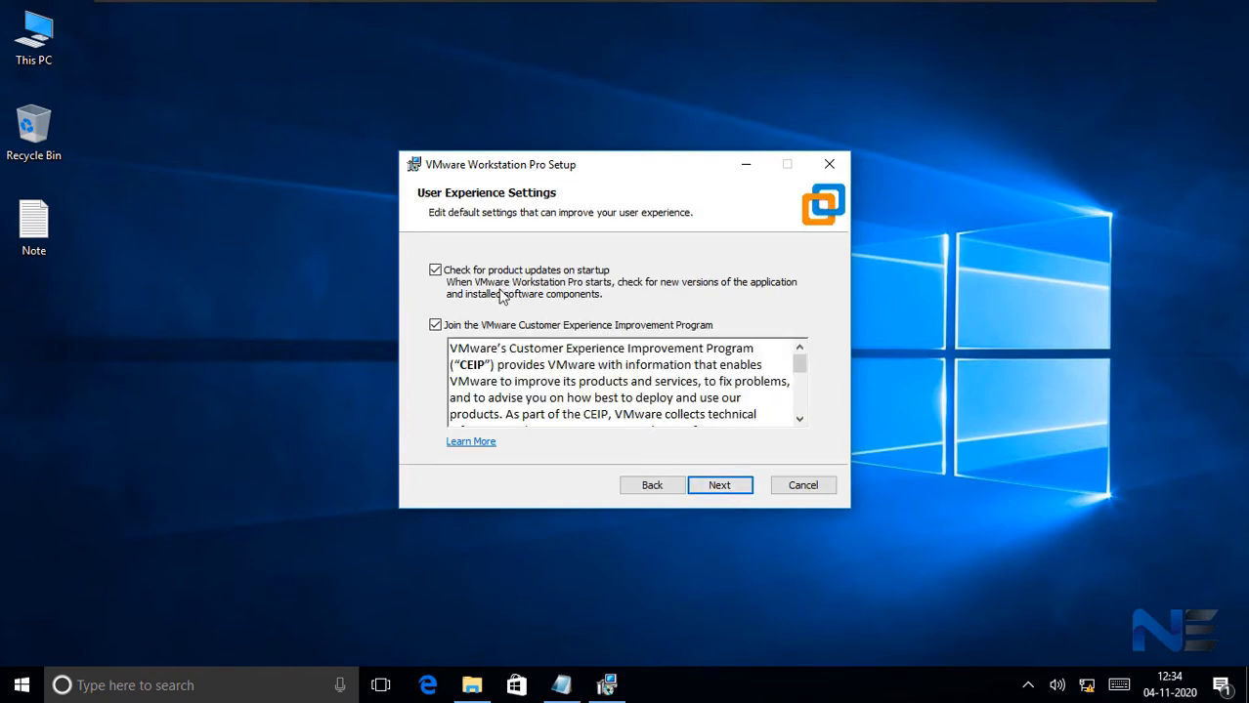
# - Keep the default user experience and shortcut settings and start the VMware Workstation Pro installation
pyautogui.click(710, 485)
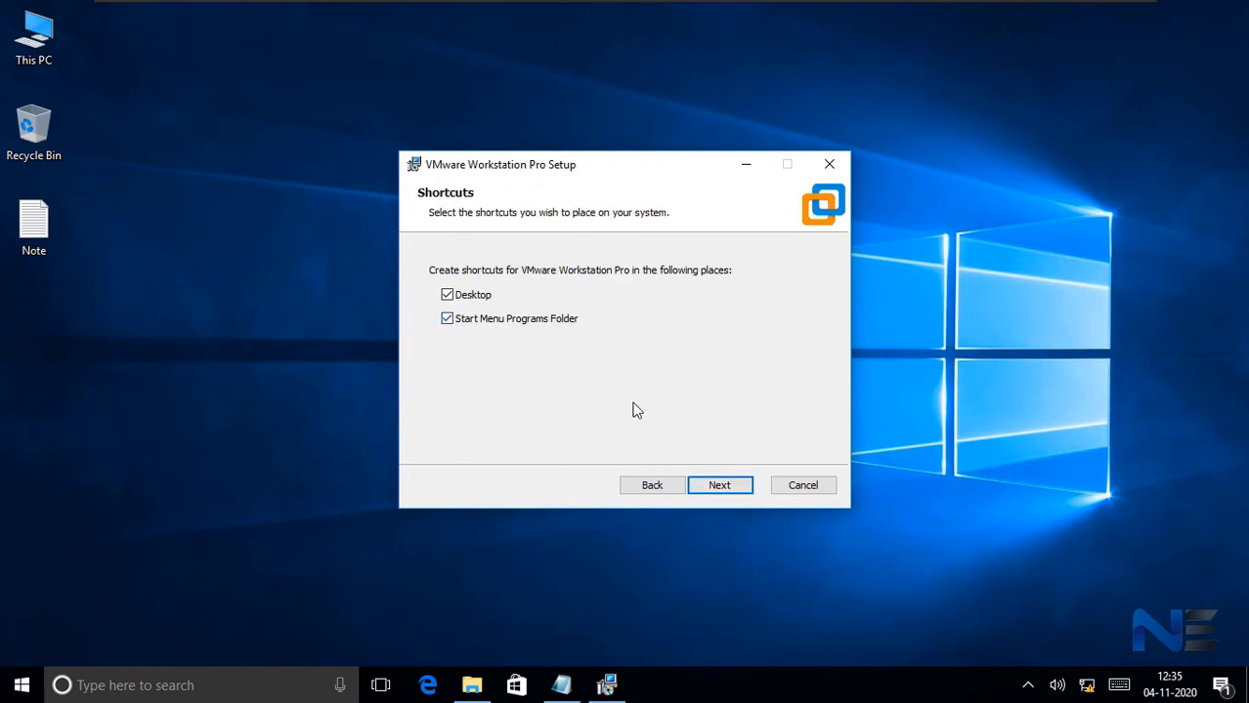
pyautogui.click(716, 482)
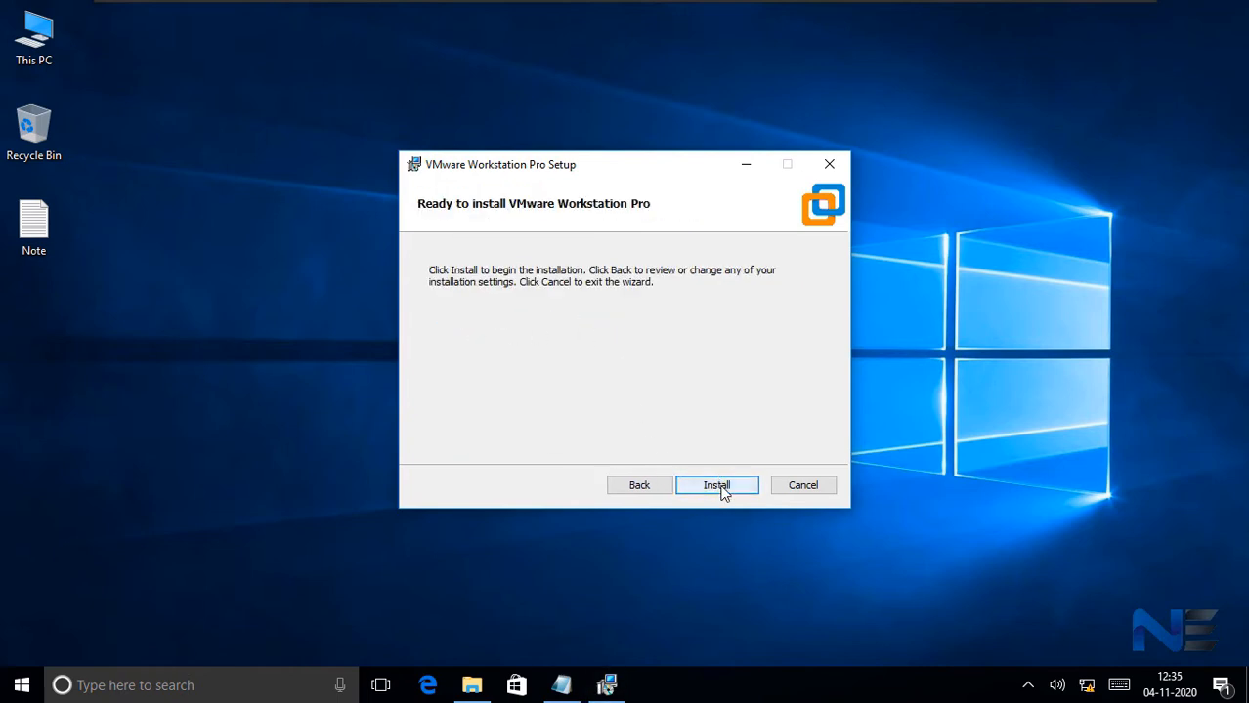
pyautogui.click(720, 488)
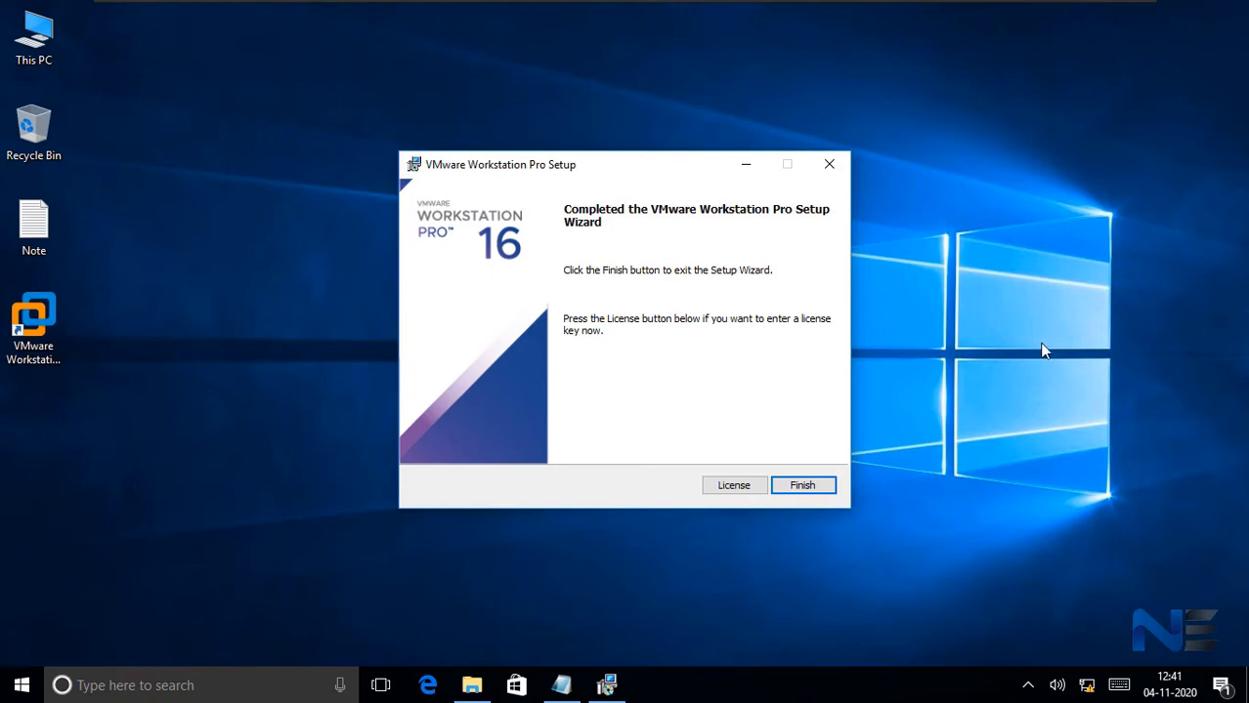
# - Open the setup's license key entry and copy the first license key from the note file in the VM Share folder
pyautogui.click(734, 487)
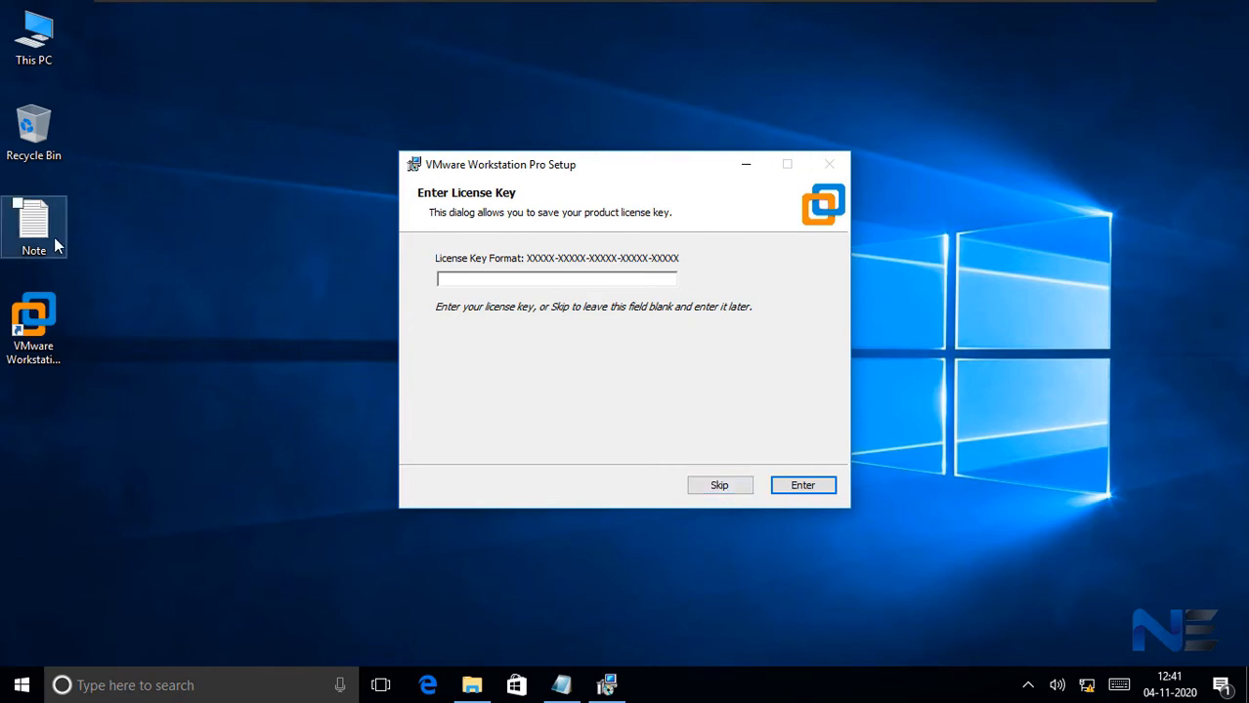
pyautogui.click(472, 686)
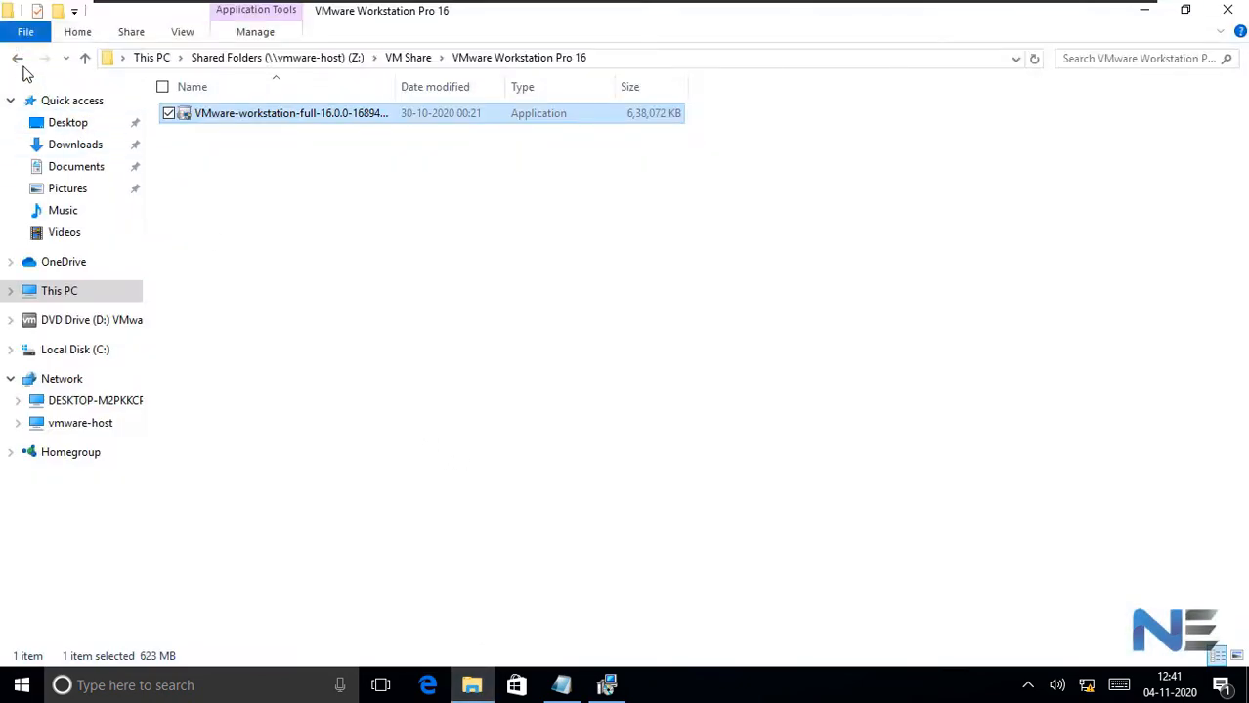
pyautogui.click(17, 58)
pyautogui.click(202, 137)
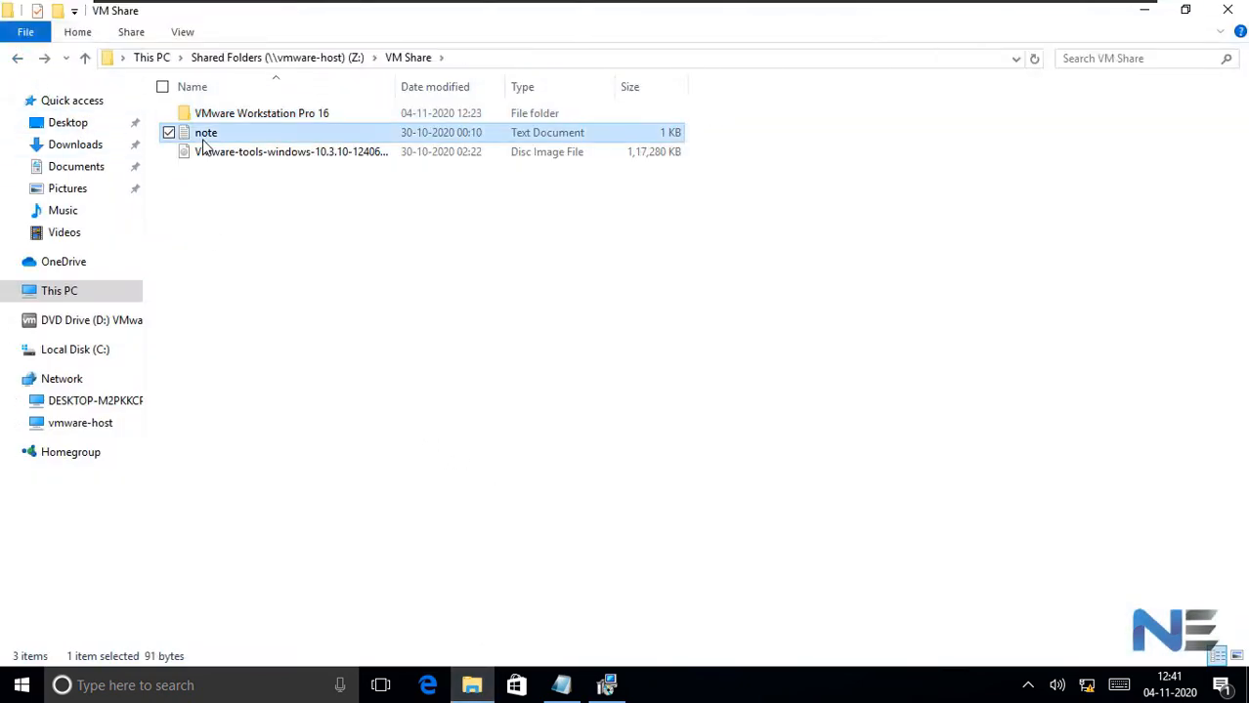
pyautogui.doubleClick(203, 140)
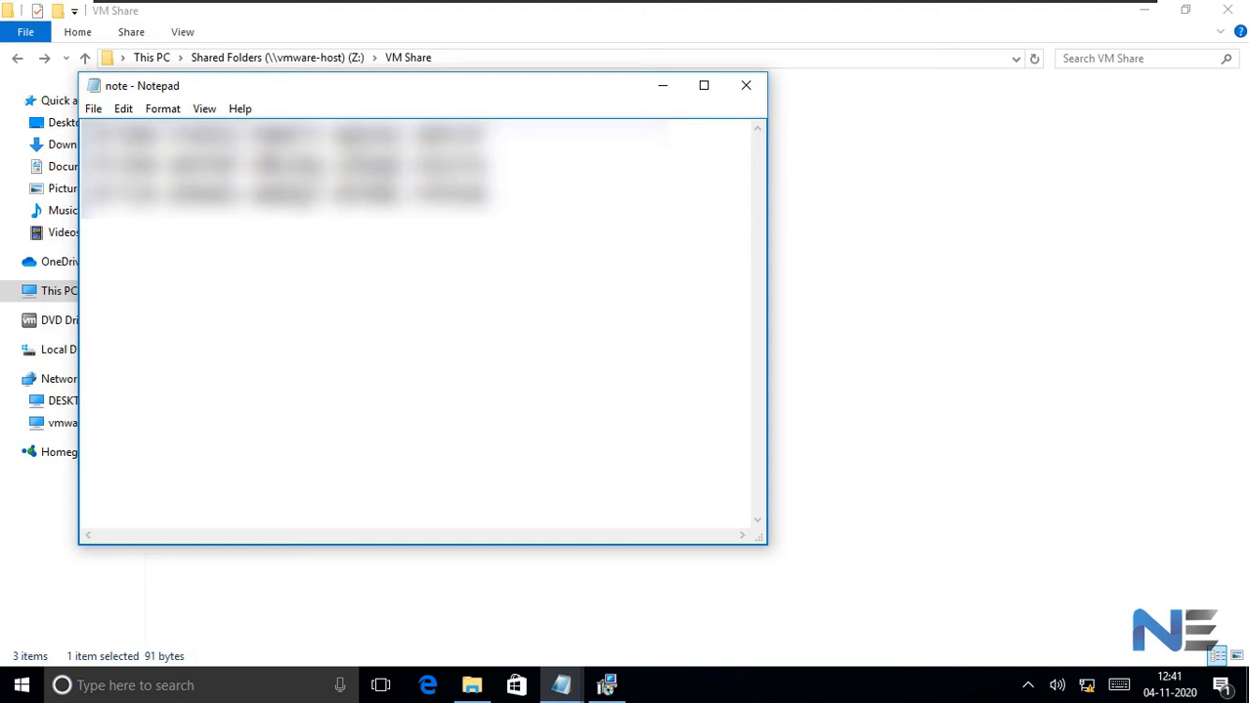
pyautogui.moveTo(489, 137); pyautogui.dragTo(59, 140)
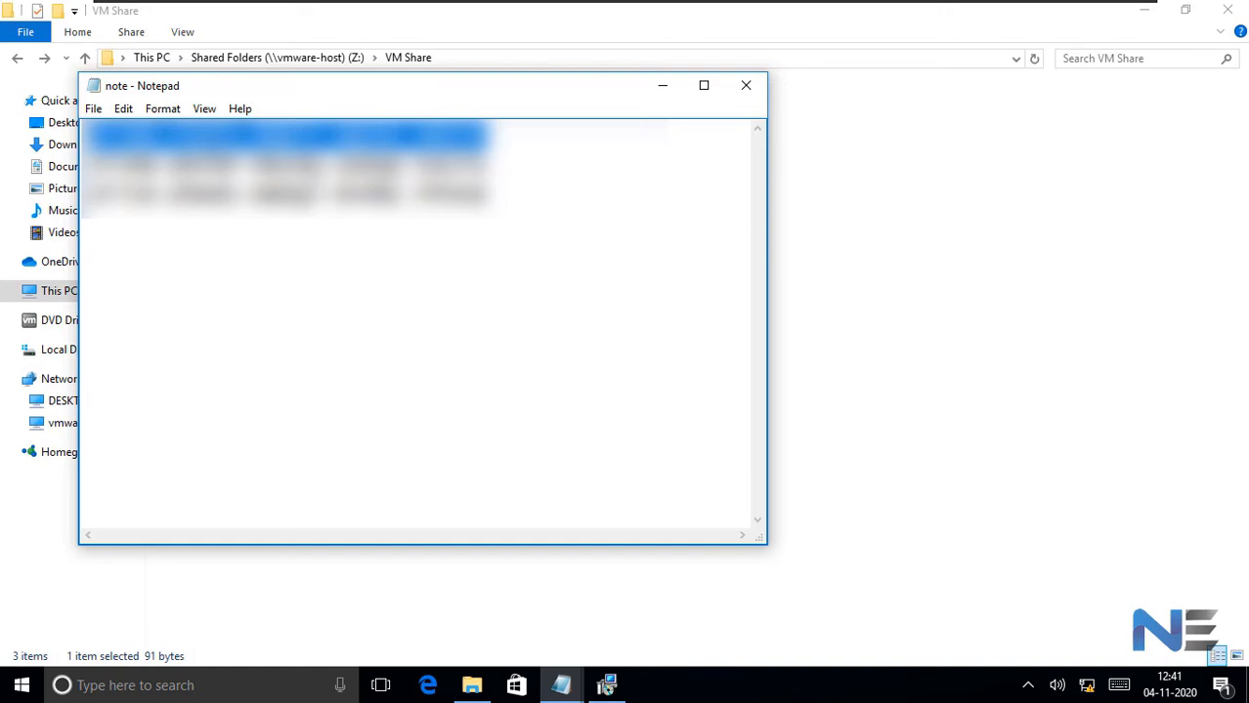
pyautogui.click(746, 92)
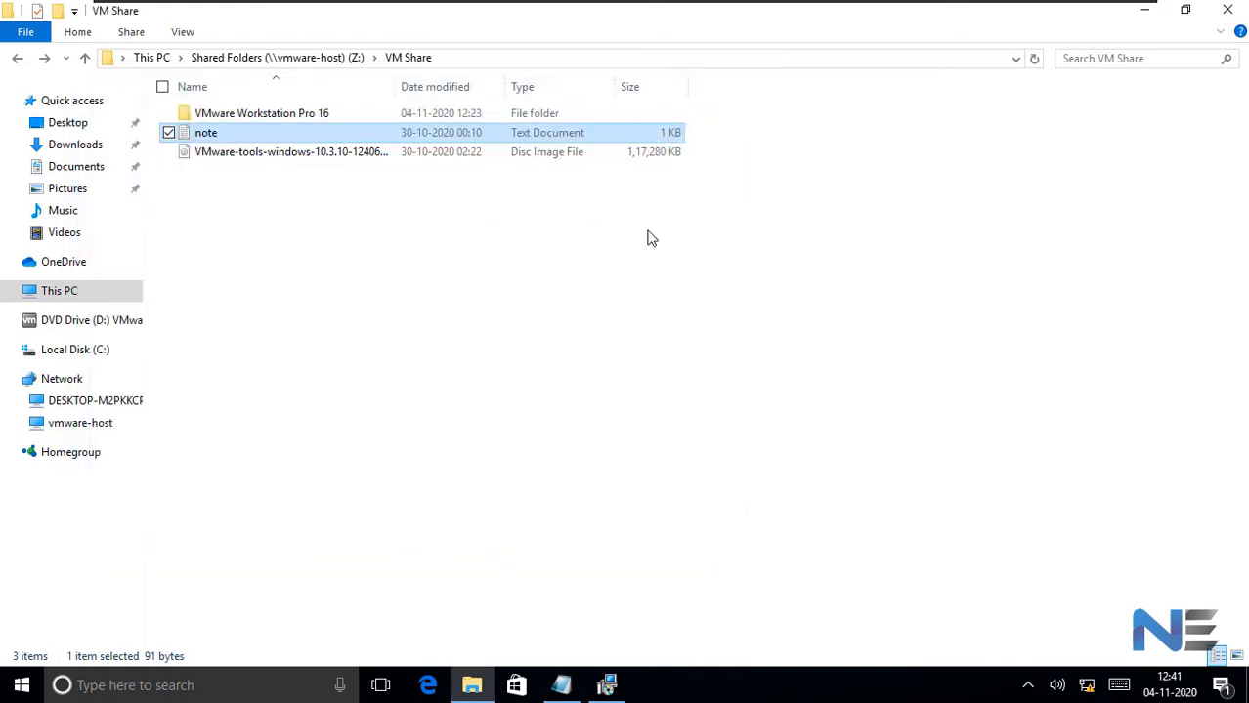
pyautogui.click(1144, 12)
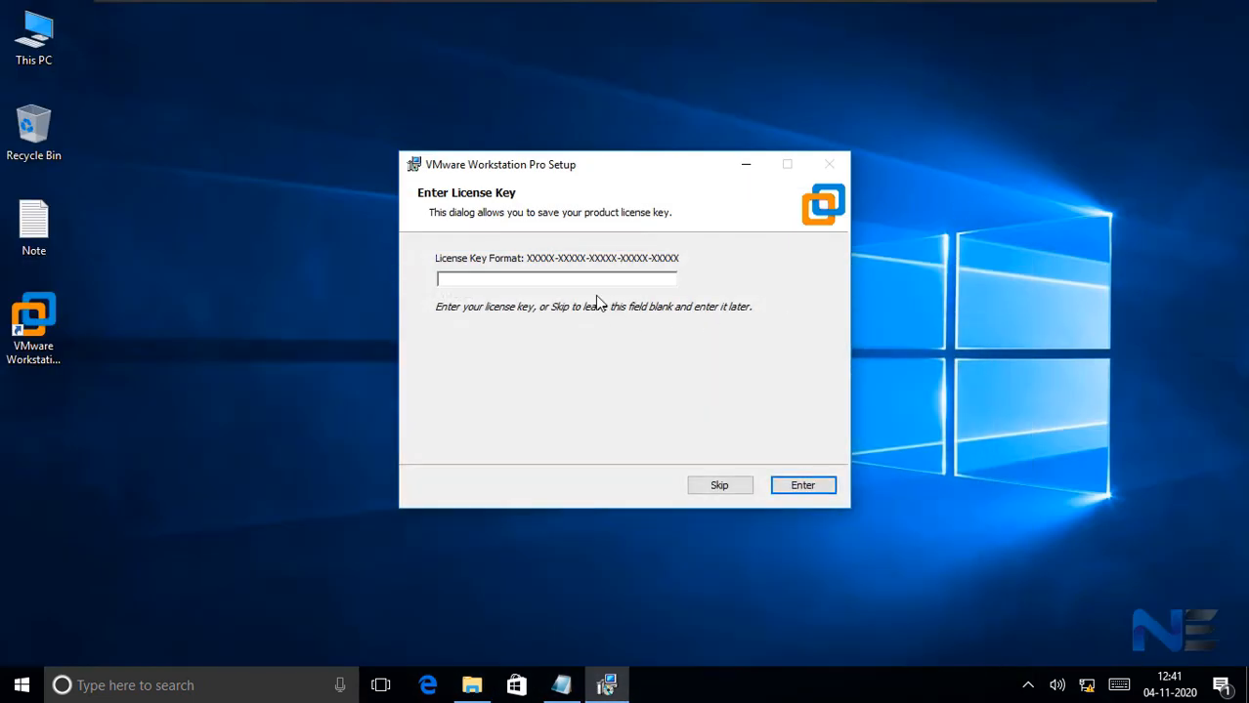
# - Paste the license key into the license key field, submit it and finish the setup wizard
pyautogui.click(567, 281)
pyautogui.hotkey('ctrl', 'v')
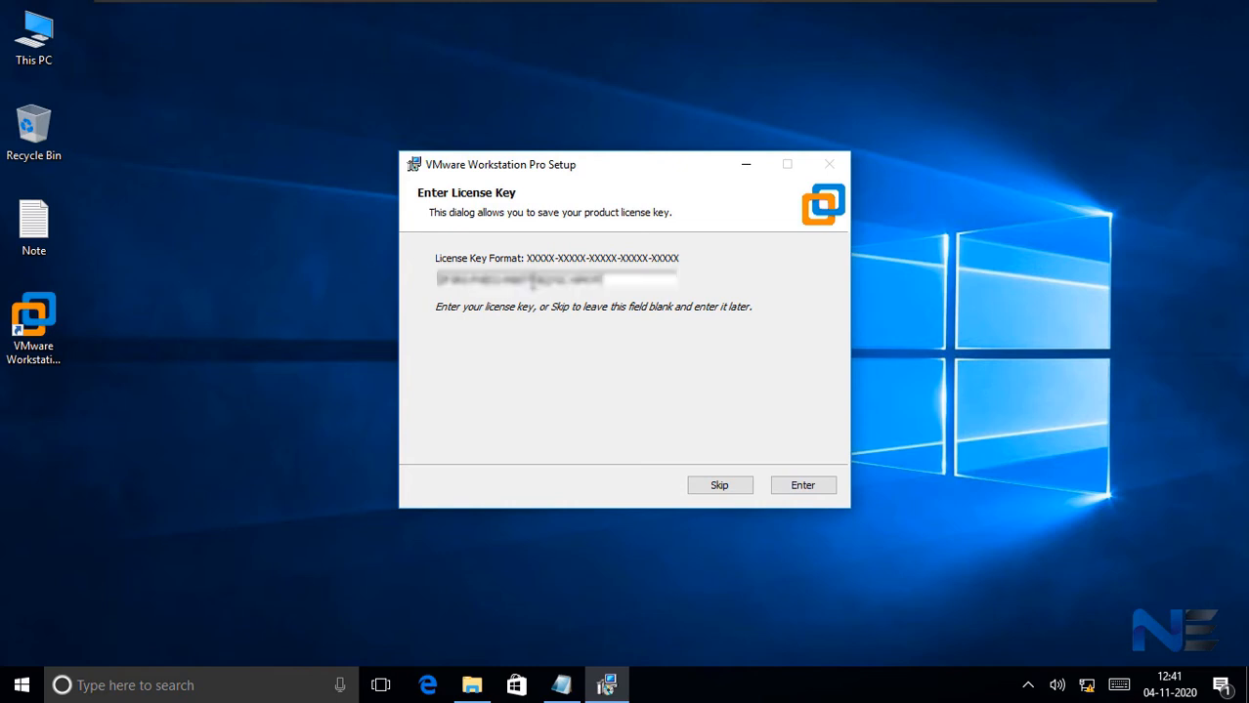
pyautogui.click(812, 493)
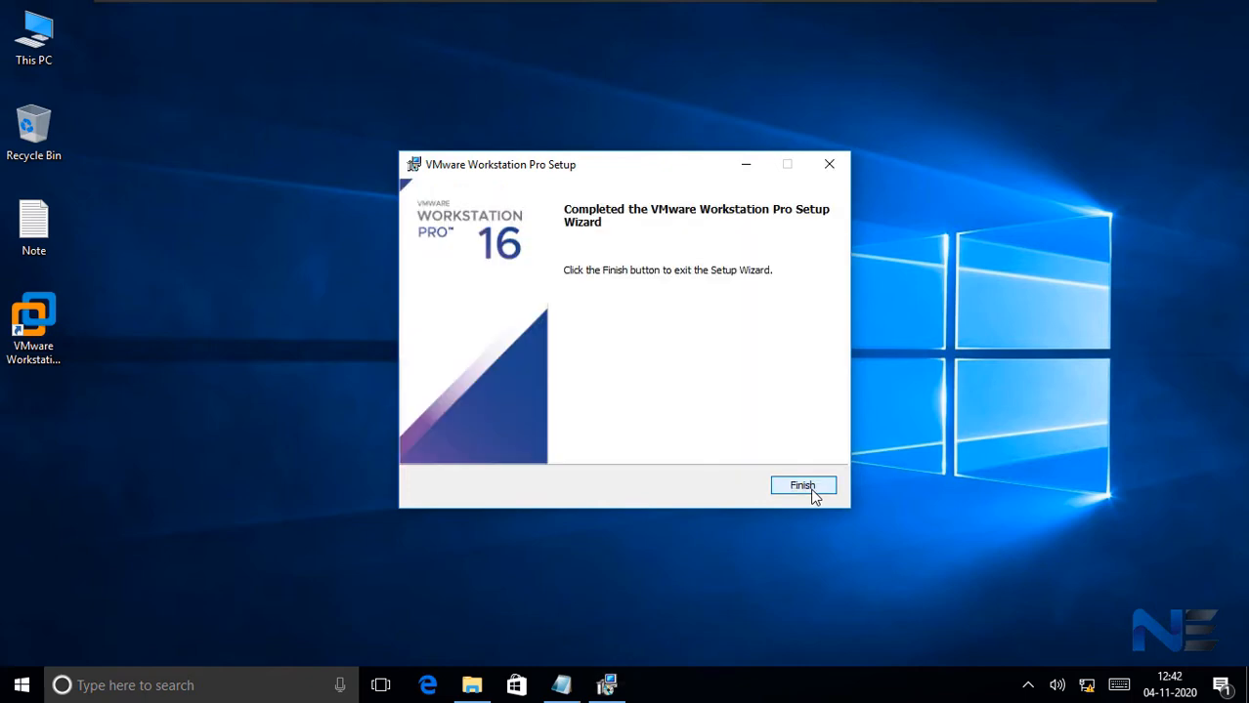
pyautogui.click(811, 489)
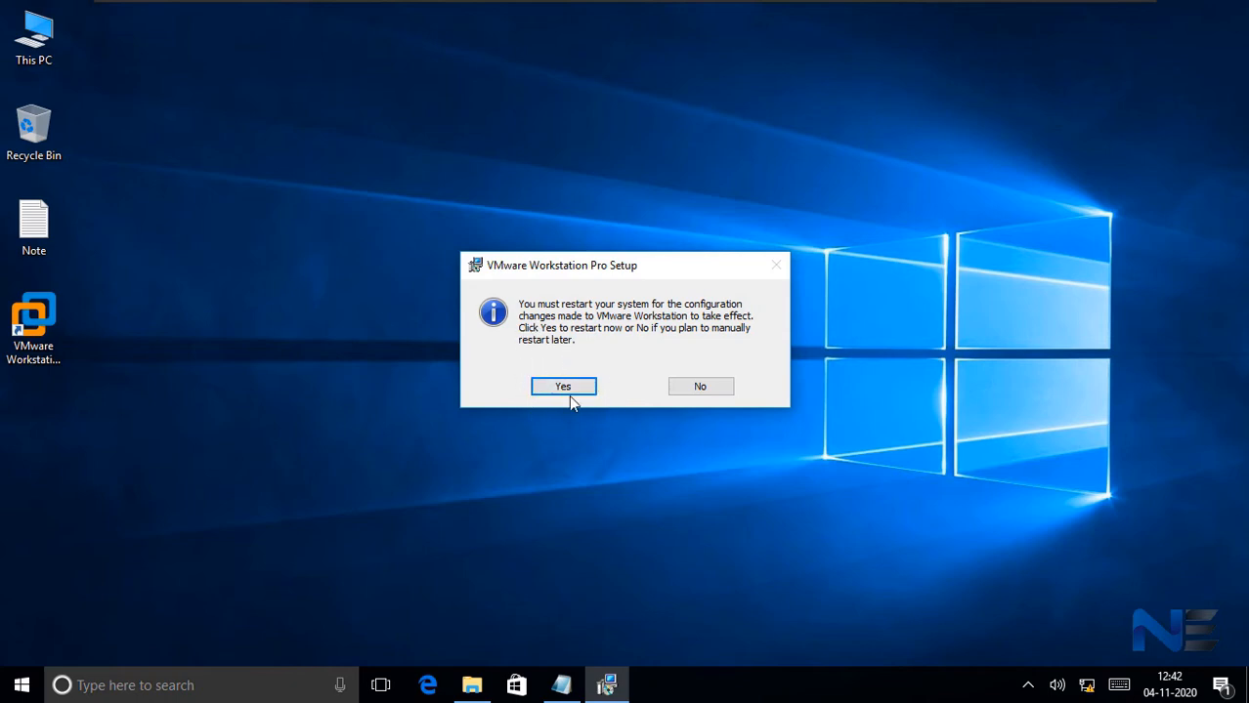
# - Restart the system to apply the VMware Workstation configuration changes and sign back in to Windows with the account password
pyautogui.click(580, 387)
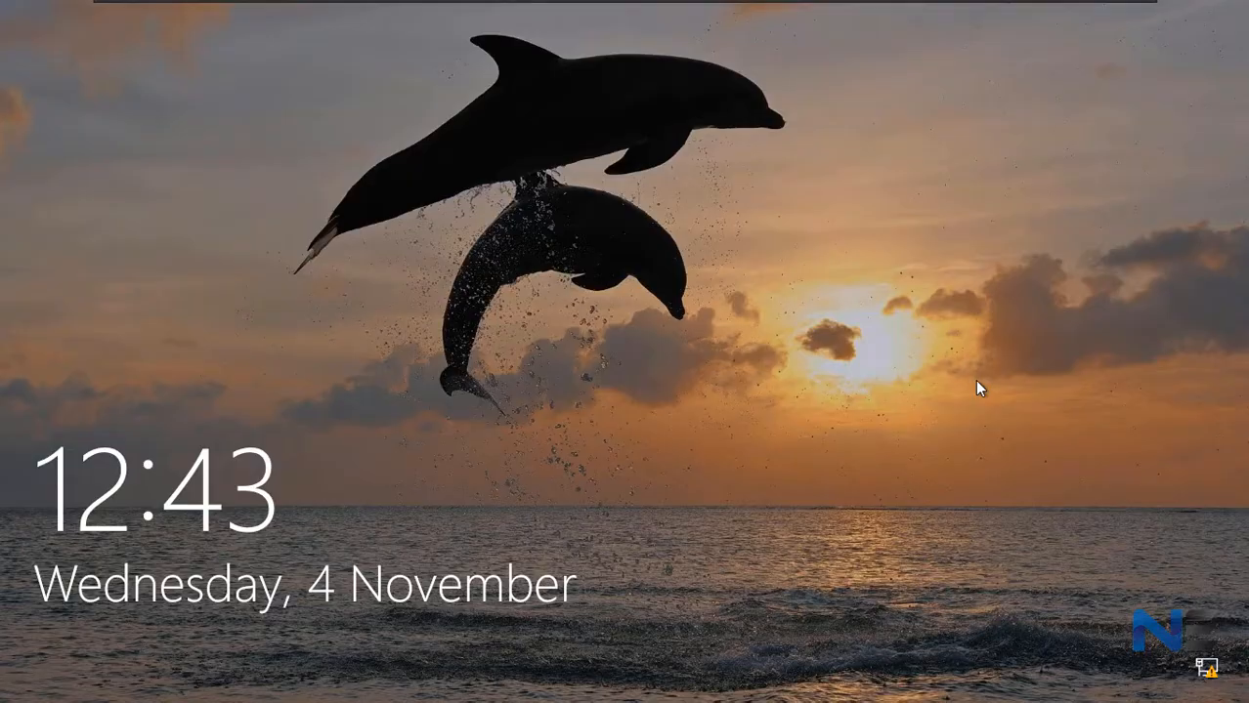
pyautogui.click(976, 381)
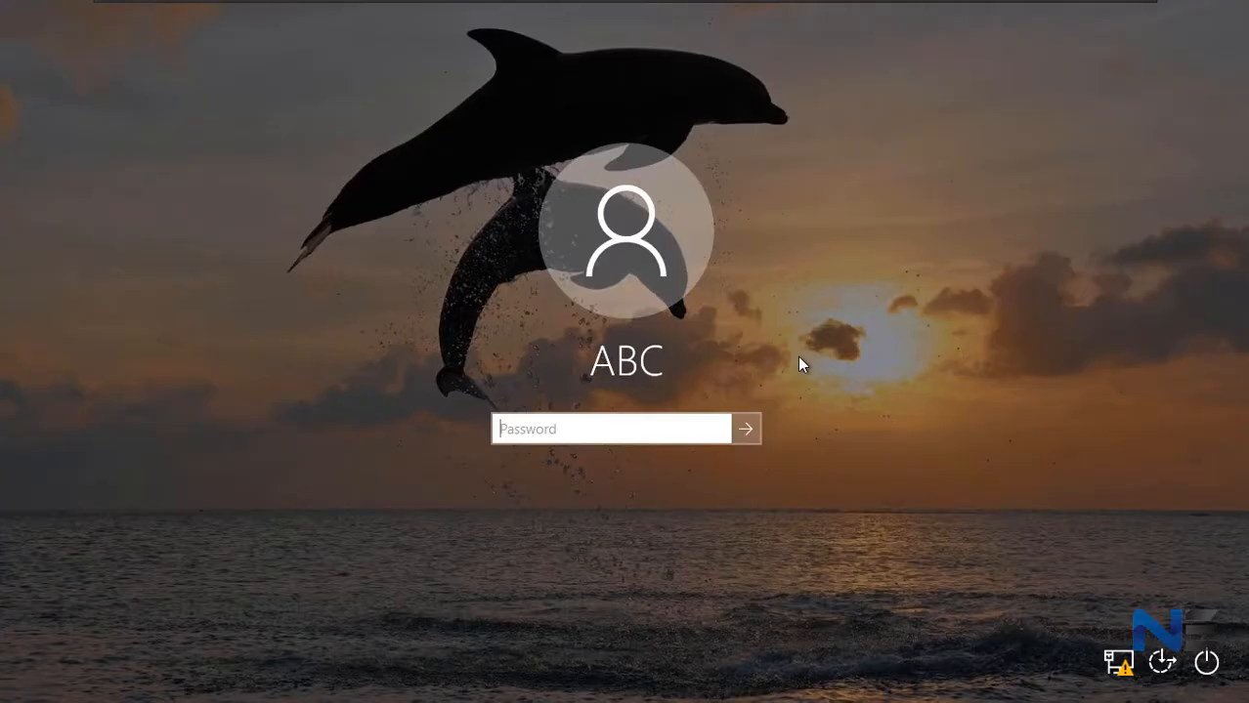
pyautogui.write('***')
pyautogui.press('Return')
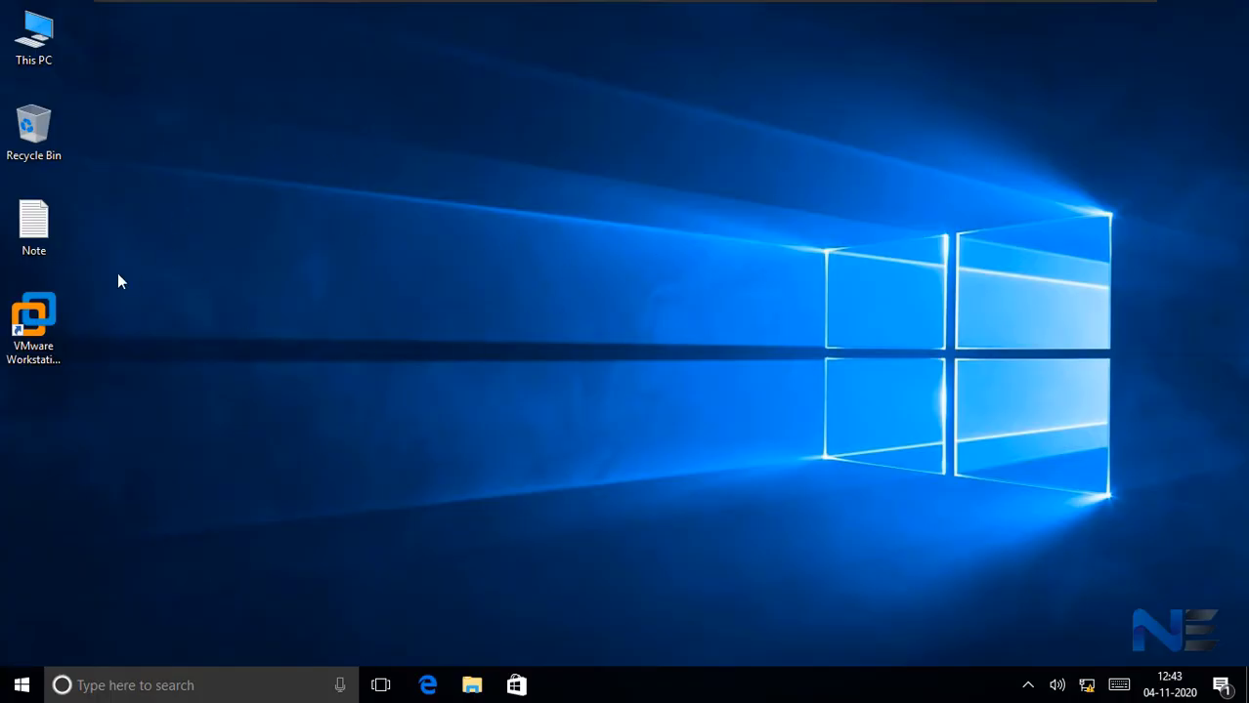
# - Refresh the desktop, then launch VMware Workstation Pro and maximize its window
pyautogui.rightClick(311, 203)
pyautogui.click(238, 260)
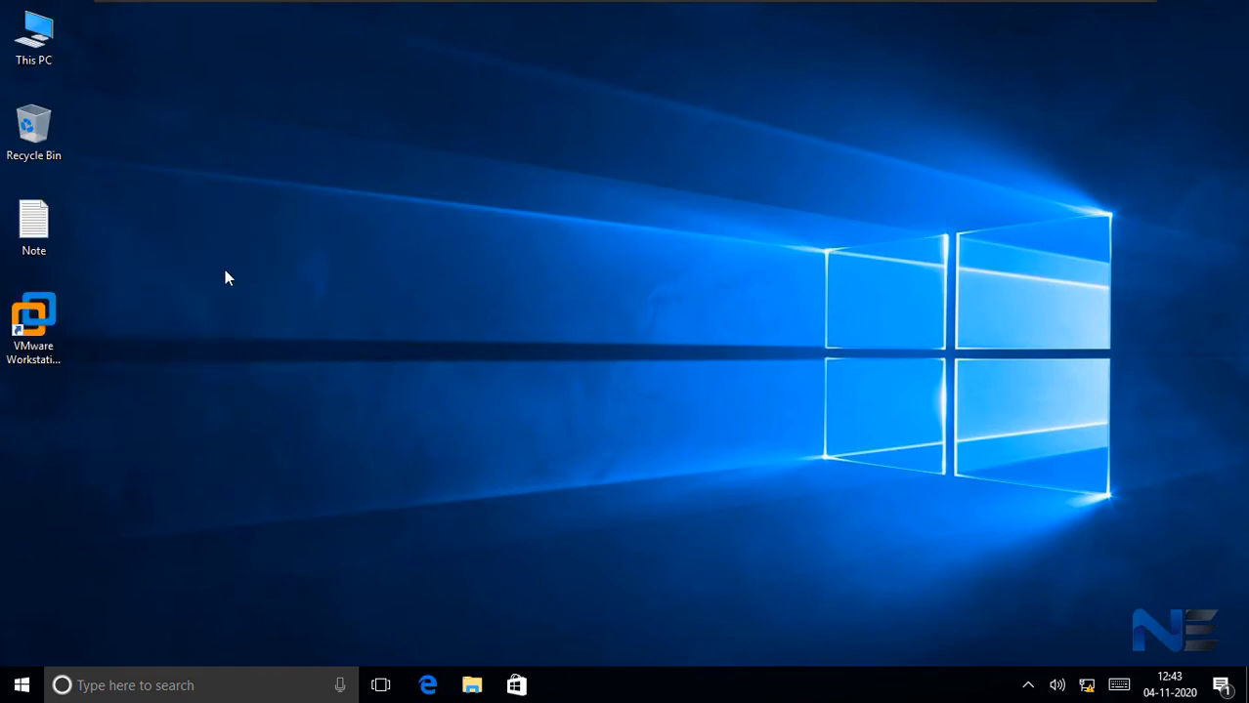
pyautogui.doubleClick(42, 330)
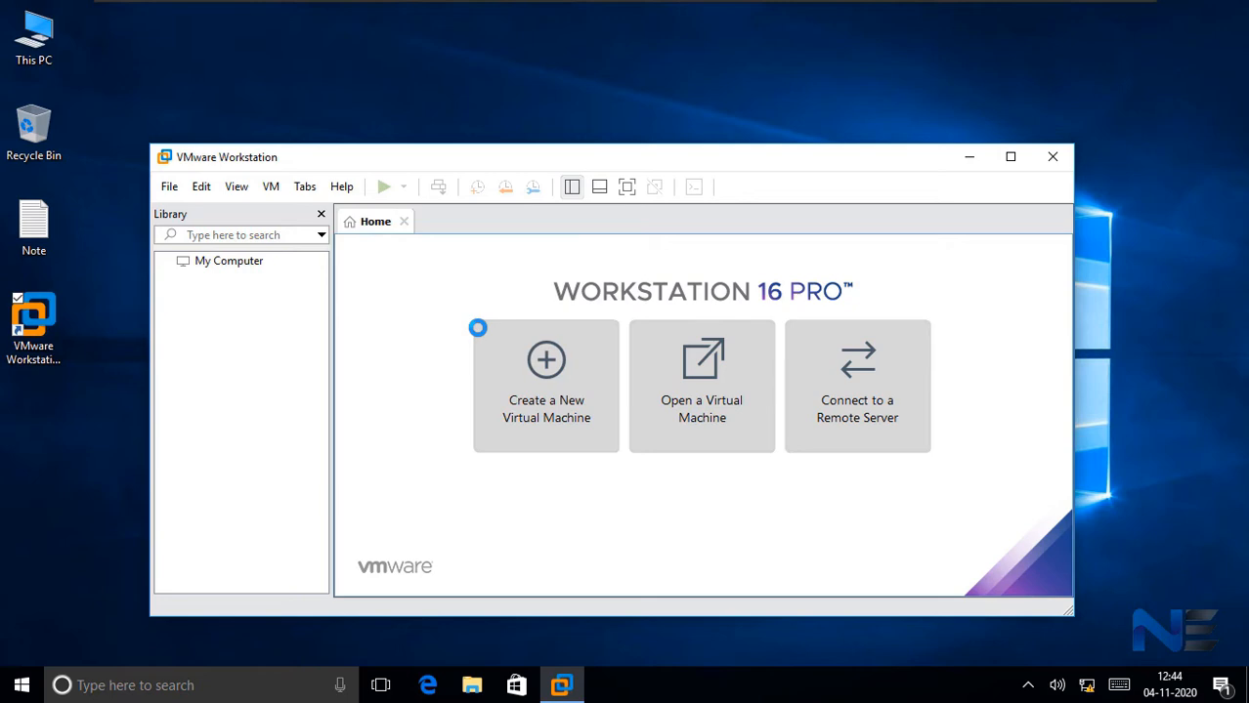
pyautogui.click(1012, 157)
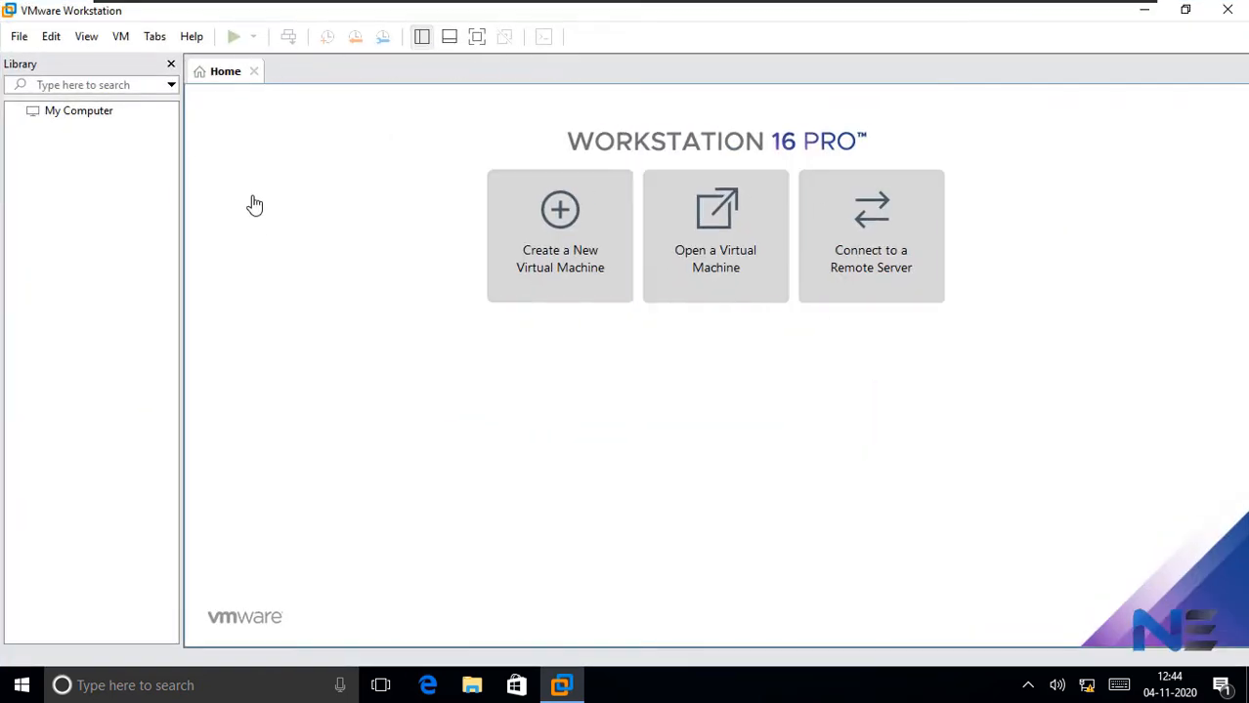
# - Check the license status and expiration in the product's About information, then close it
pyautogui.click(192, 39)
pyautogui.click(233, 223)
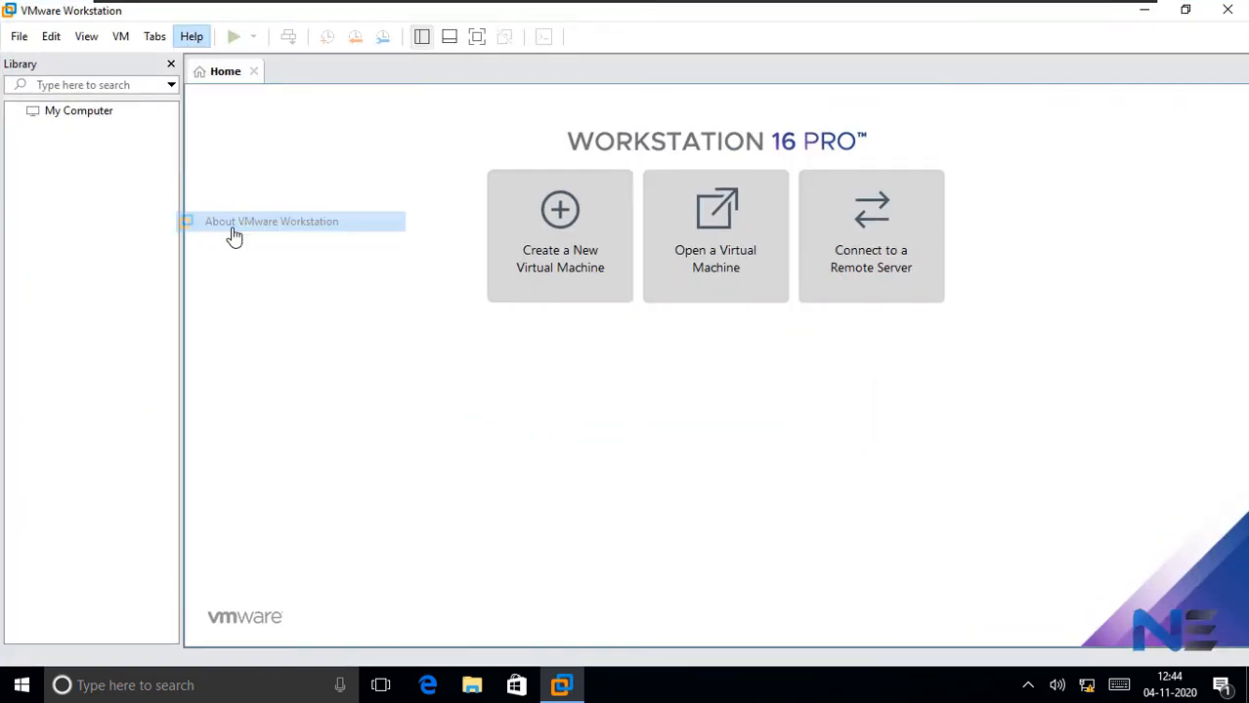
pyautogui.doubleClick(506, 250)
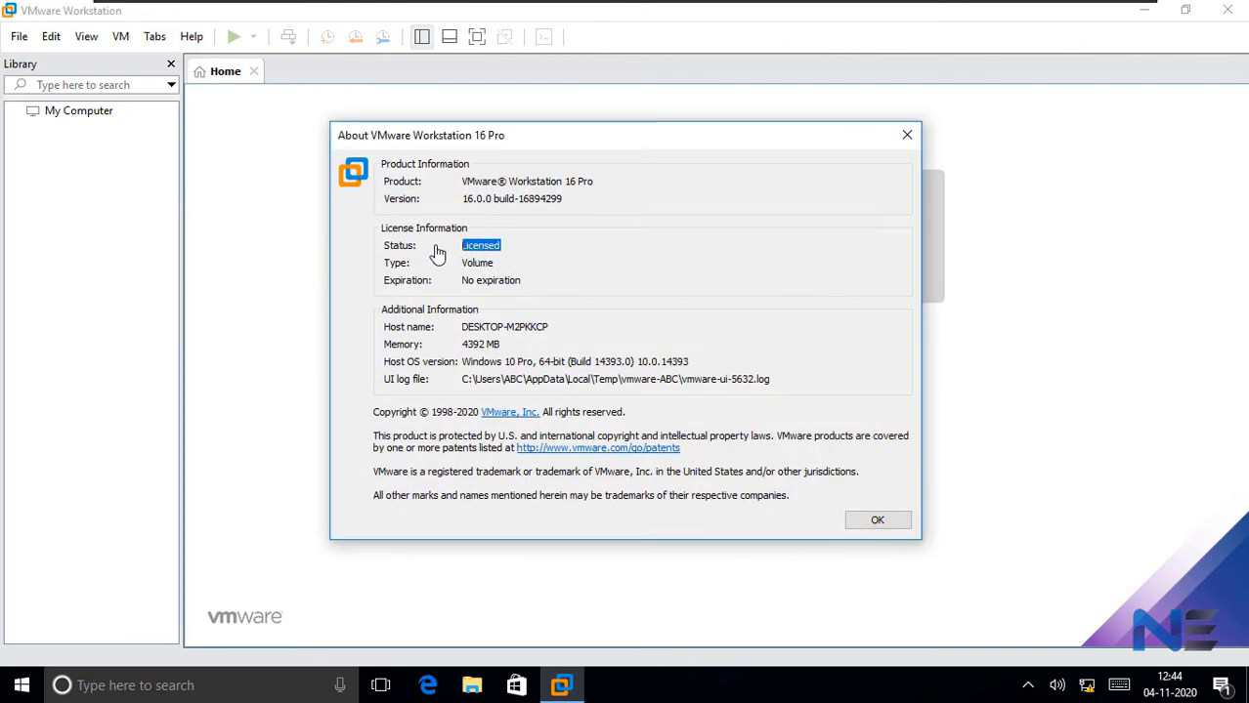
pyautogui.doubleClick(528, 284)
pyautogui.moveTo(439, 283); pyautogui.dragTo(416, 288)
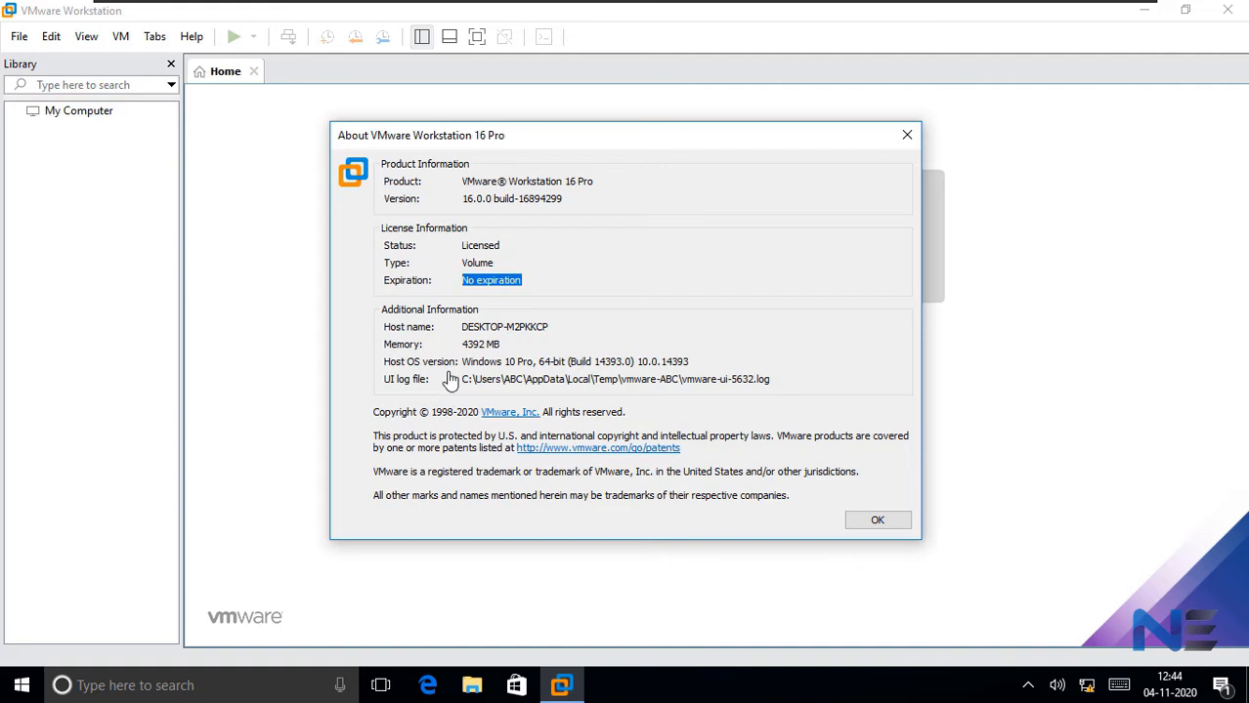
pyautogui.click(573, 345)
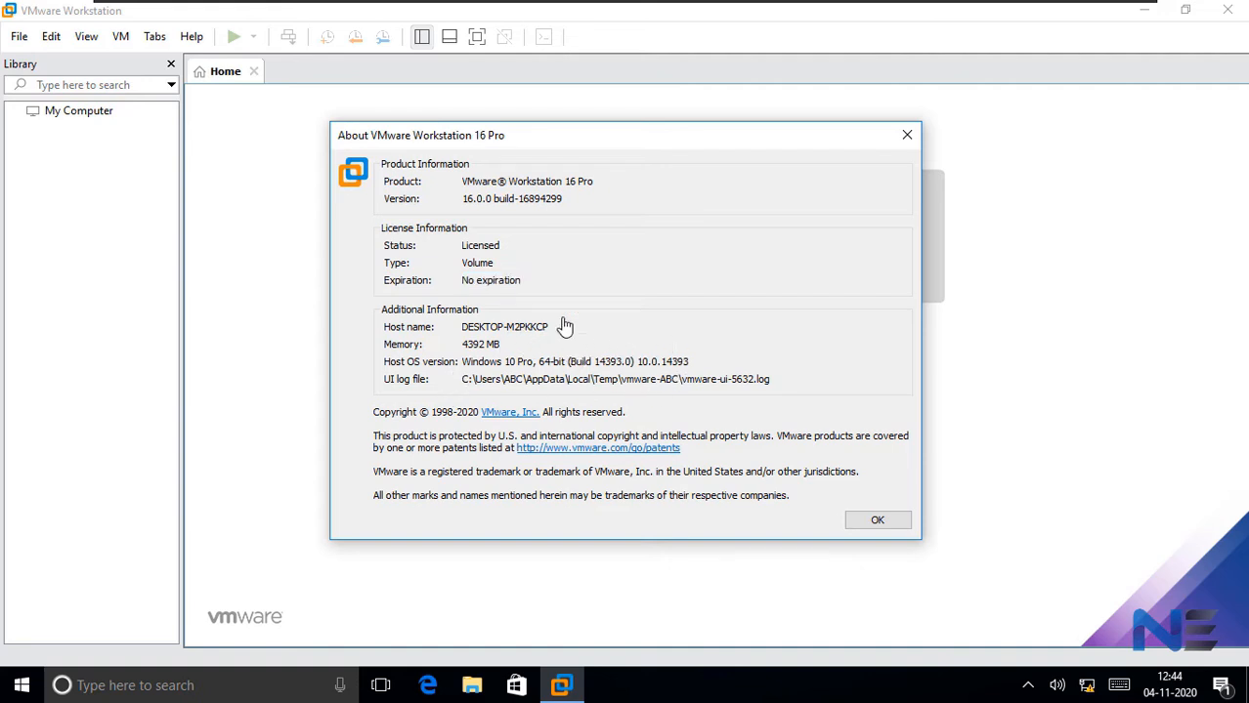
pyautogui.click(885, 523)
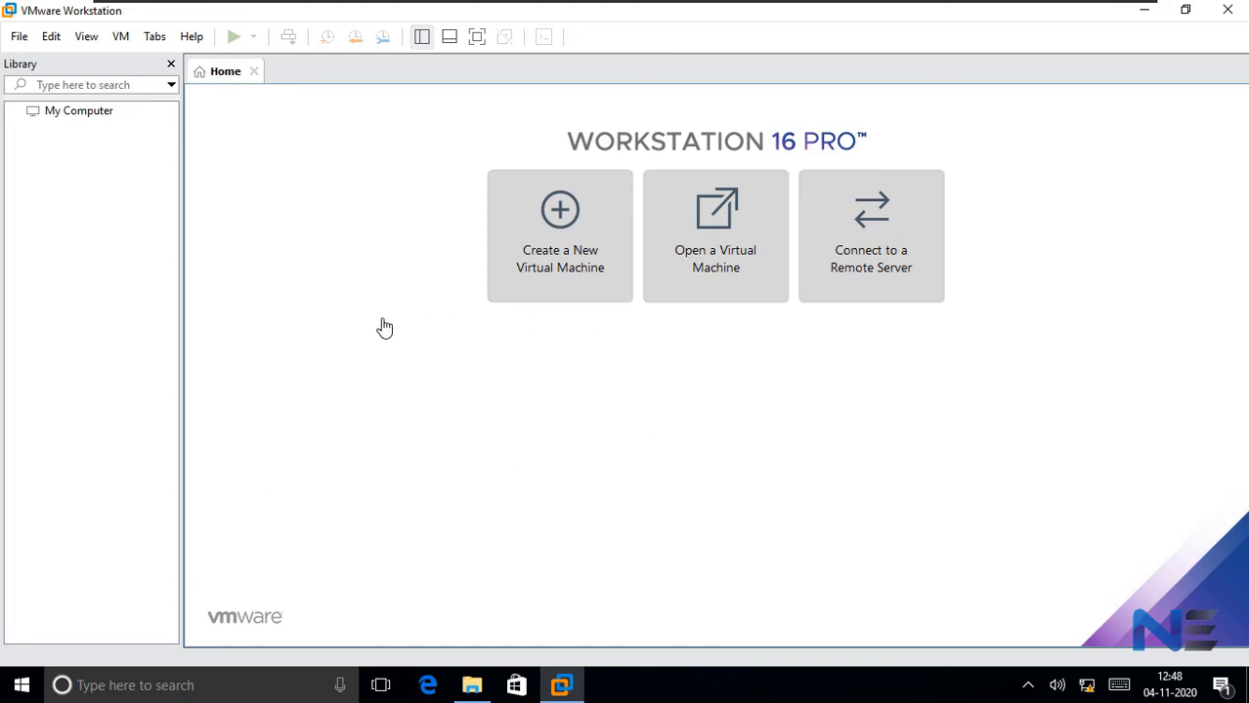
# - Switch to File Explorer and examine the properties of the Microsoft Windows 10 Home 64Bit English Clean disc image in VM Share
pyautogui.click(474, 687)
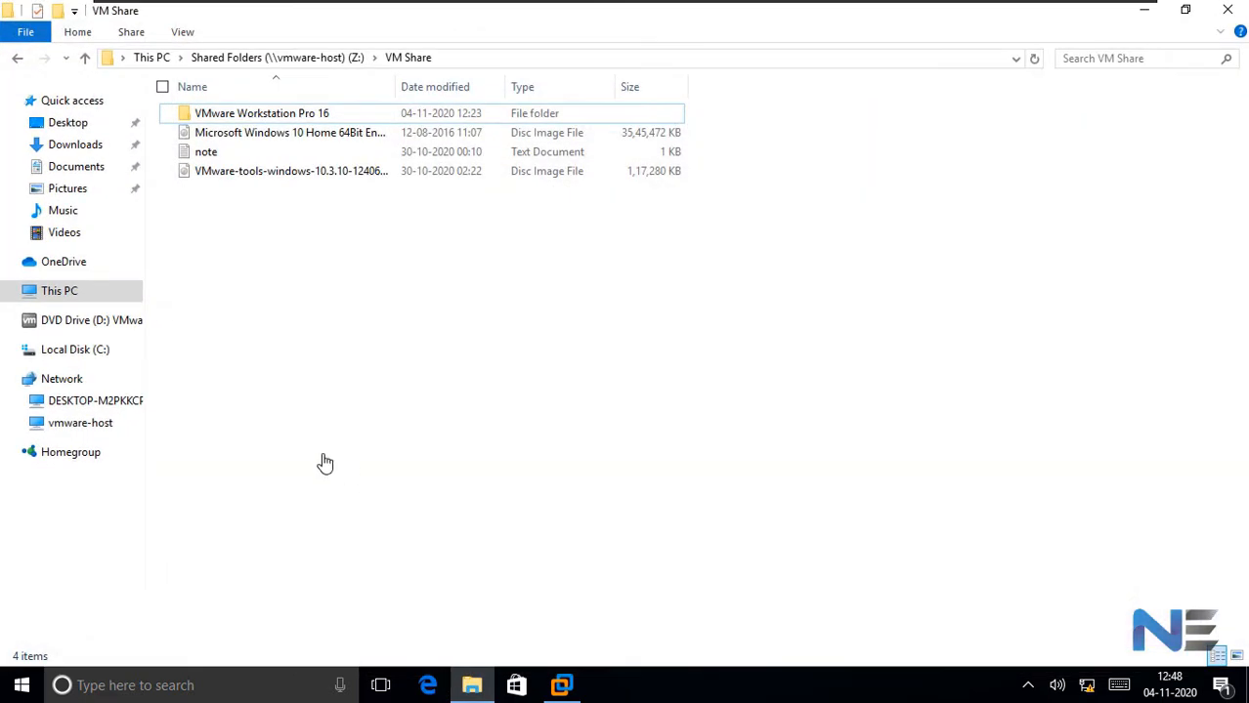
pyautogui.click(296, 133)
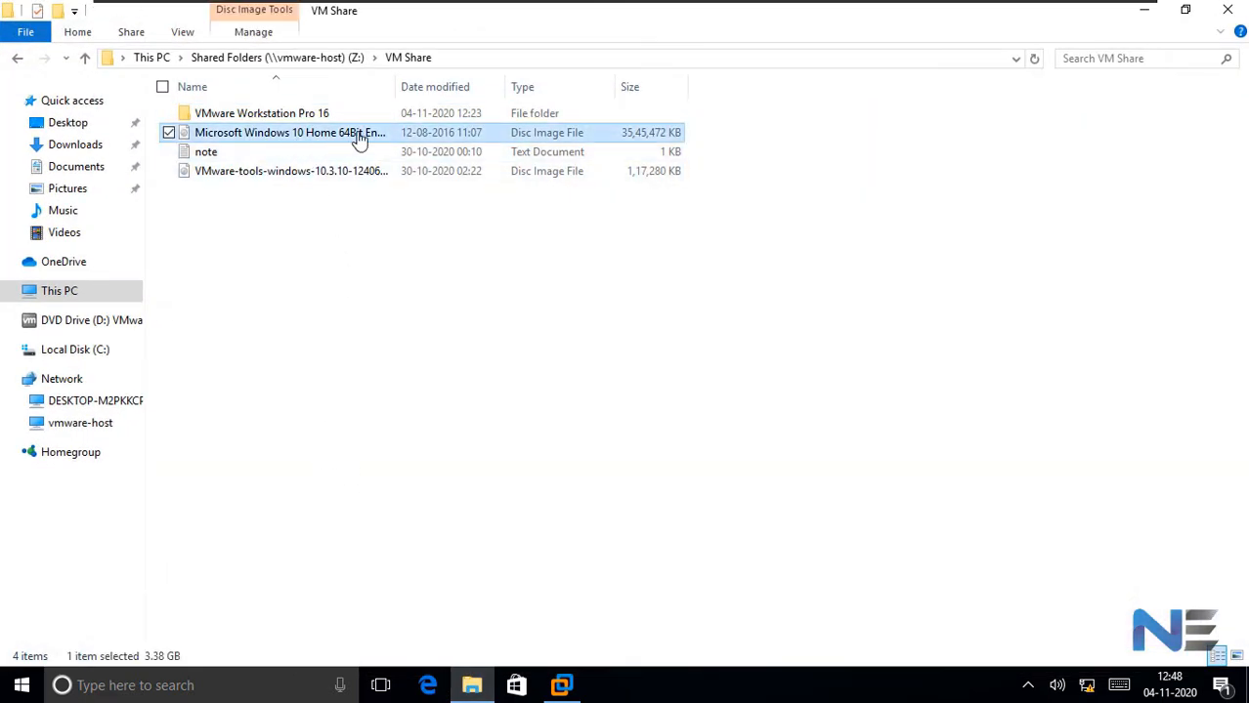
pyautogui.doubleClick(394, 90)
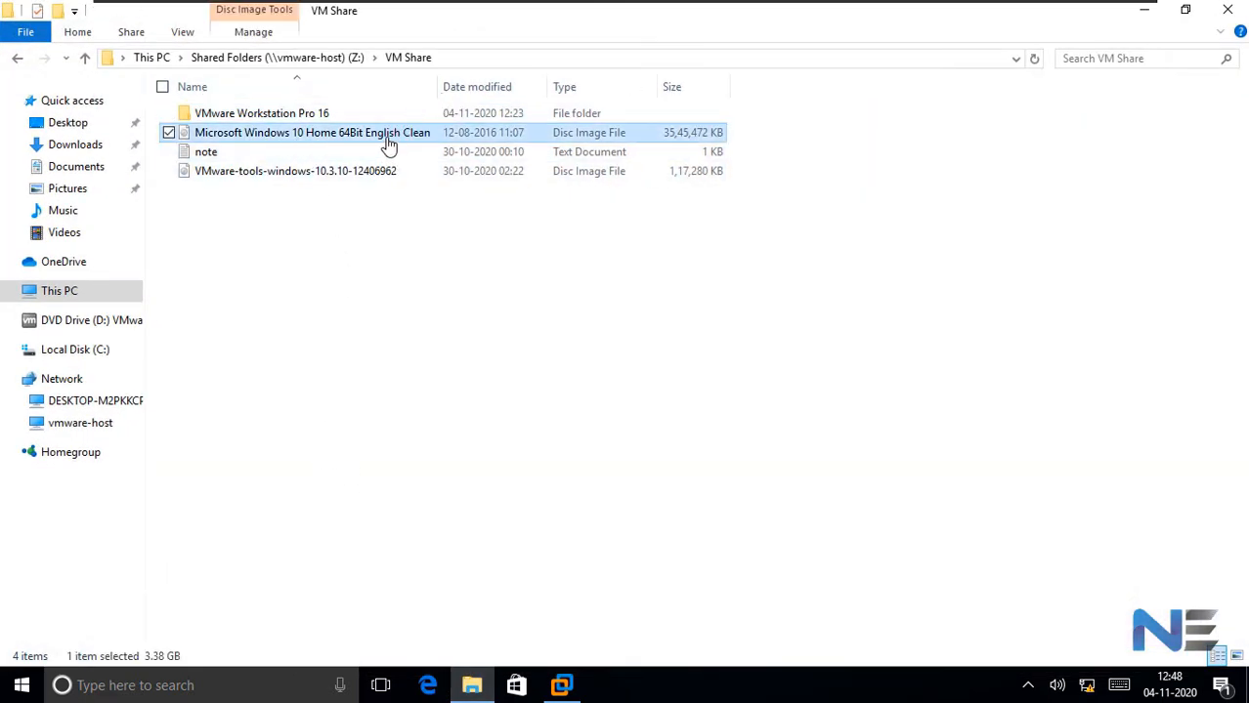
pyautogui.hotkey('shift', 'F10')
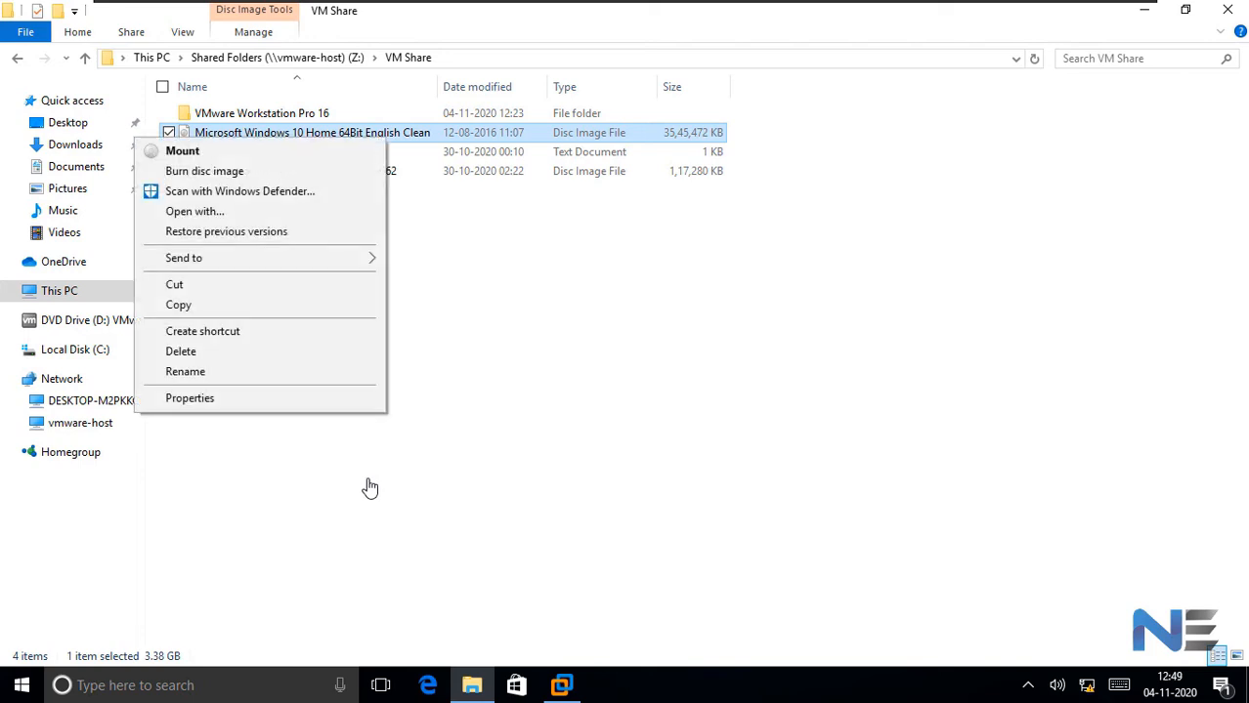
pyautogui.click(239, 405)
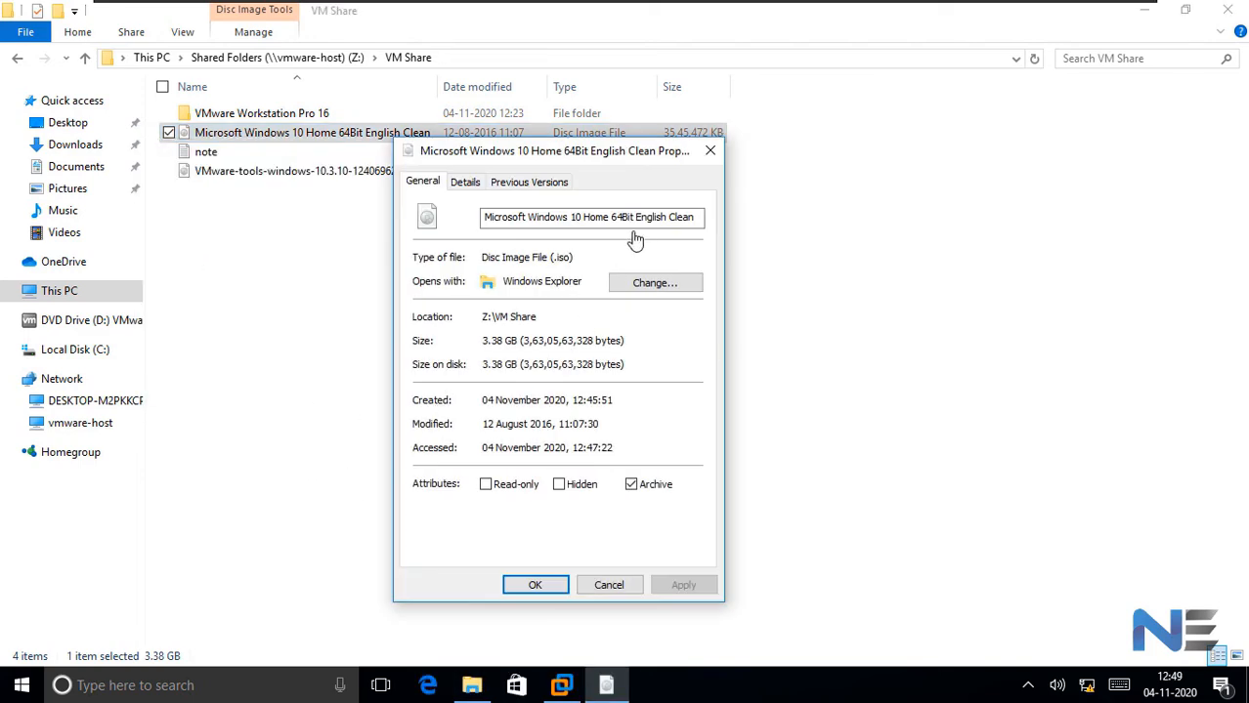
pyautogui.click(536, 586)
pyautogui.click(1147, 14)
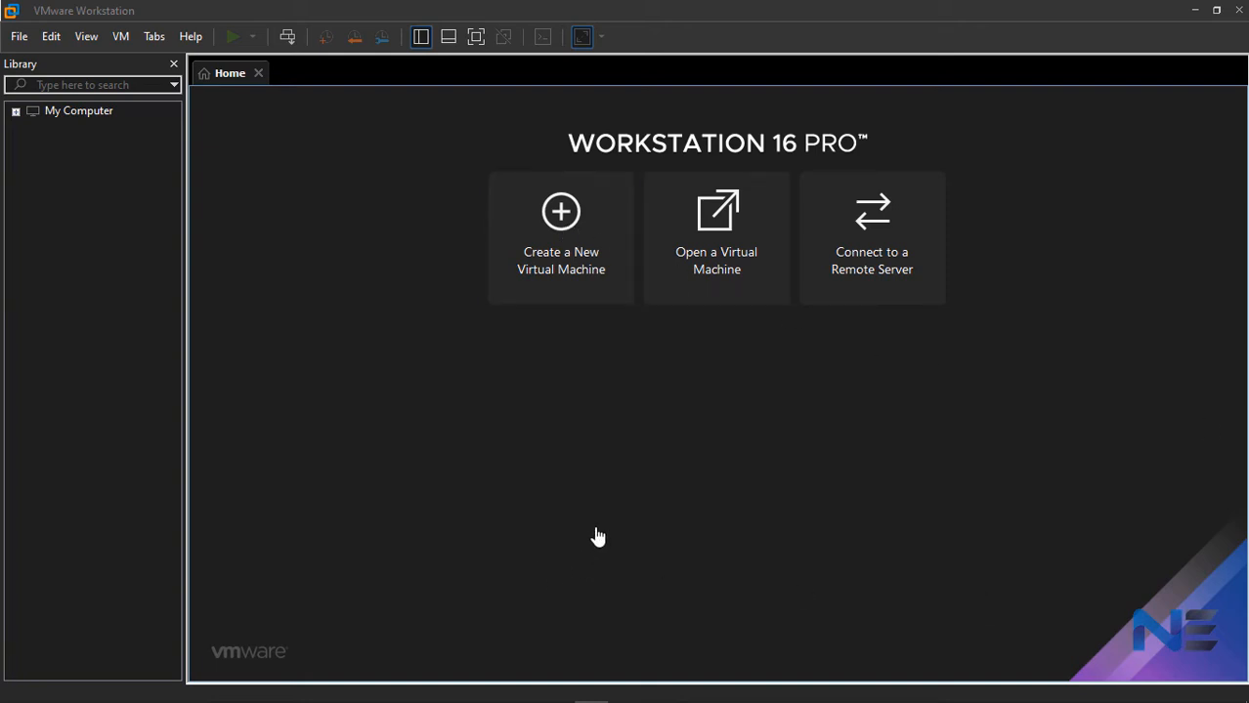
# - Start a new virtual machine in VMware Workstation with the operating system installed later, choosing Microsoft Windows, version Windows 10 x64
pyautogui.click(577, 254)
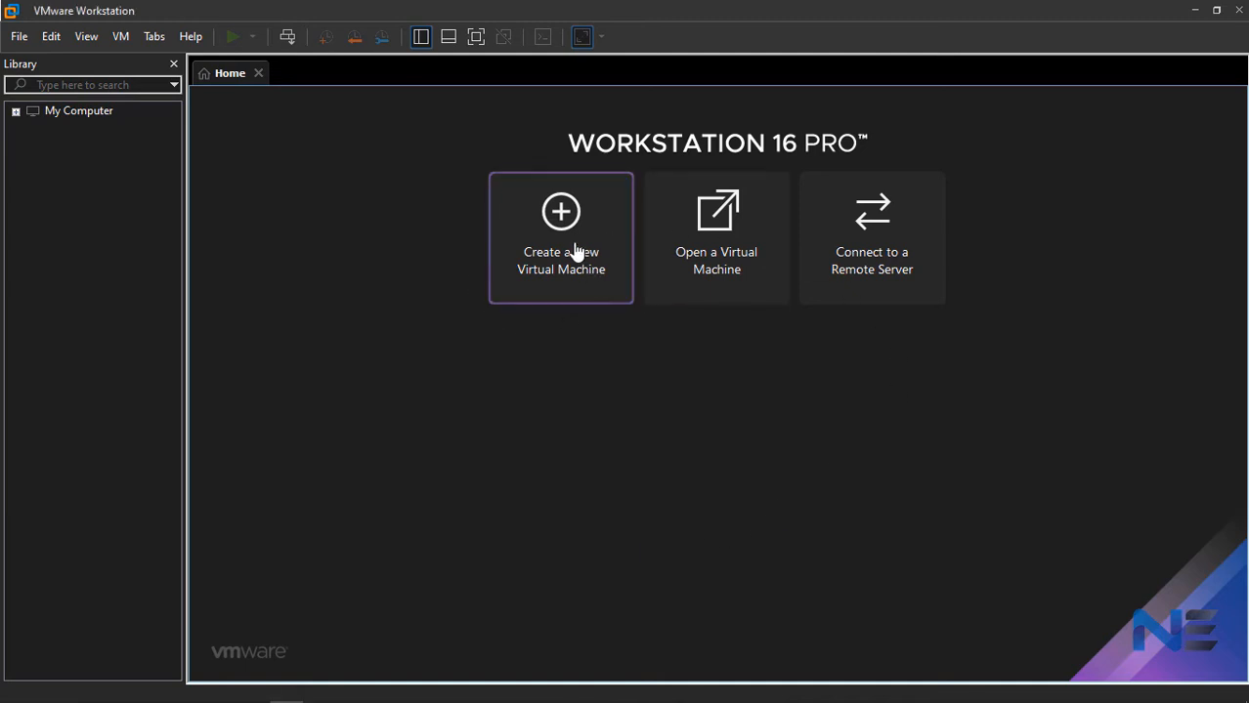
pyautogui.click(714, 530)
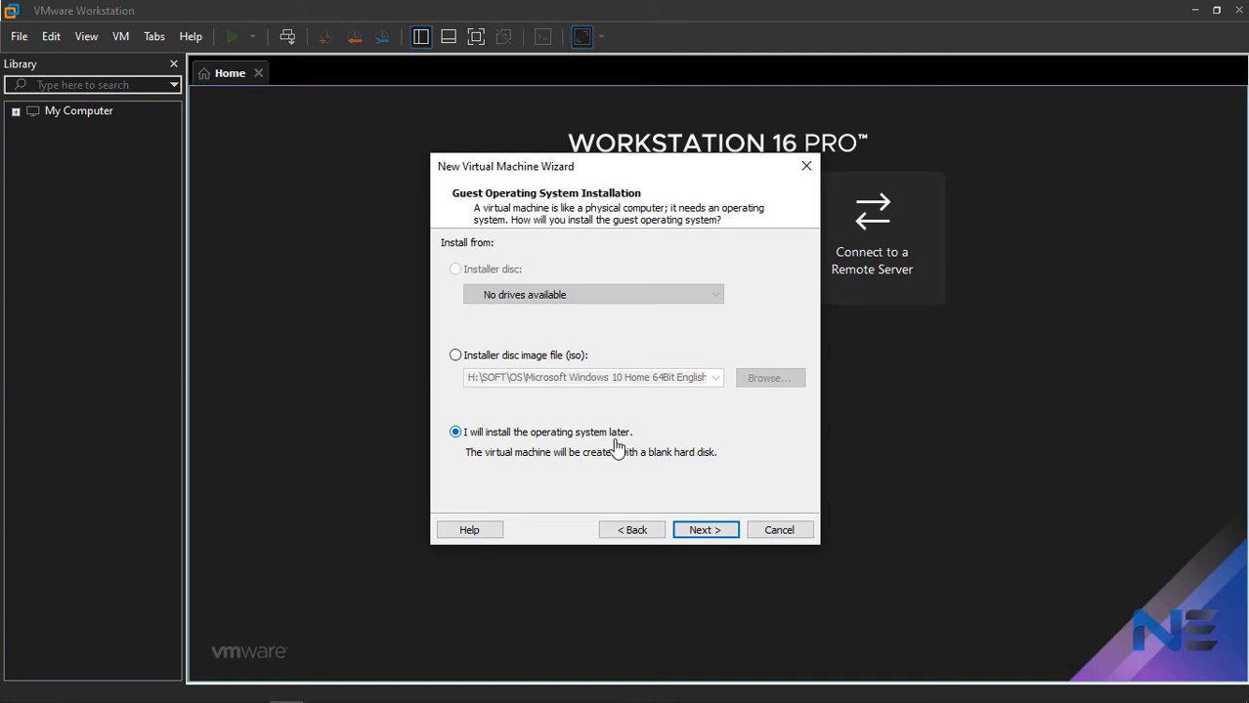
pyautogui.click(705, 531)
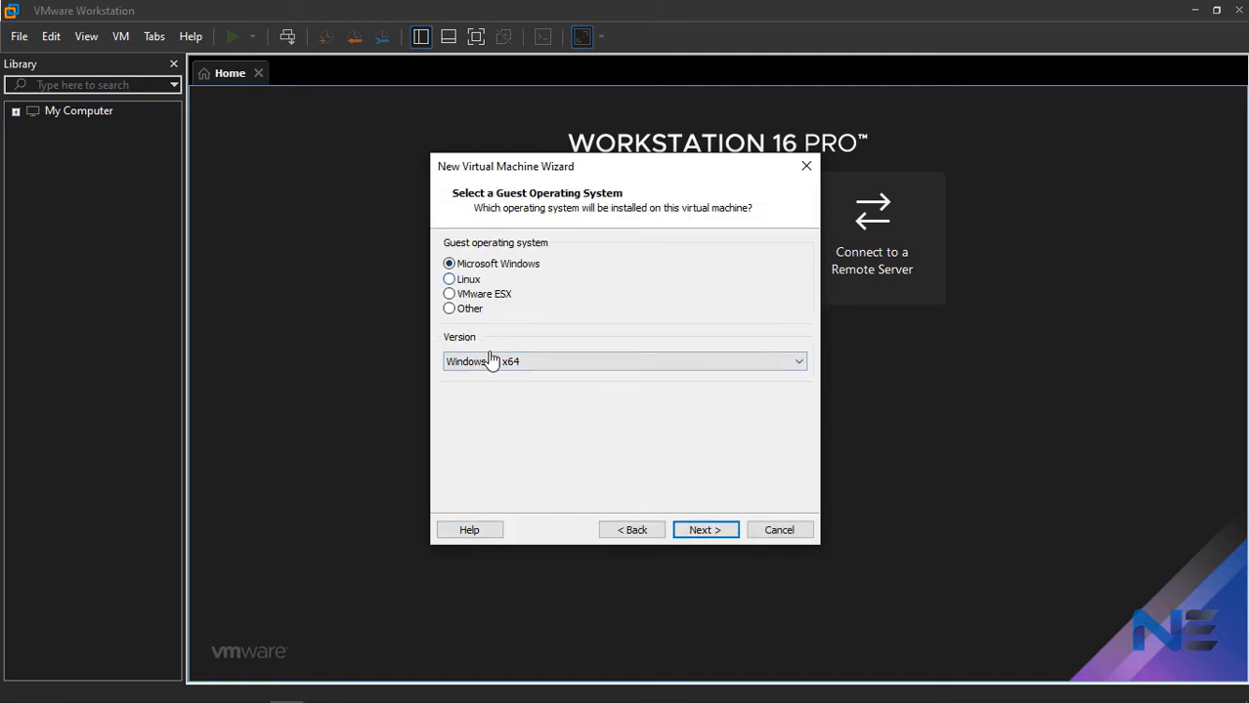
pyautogui.click(705, 530)
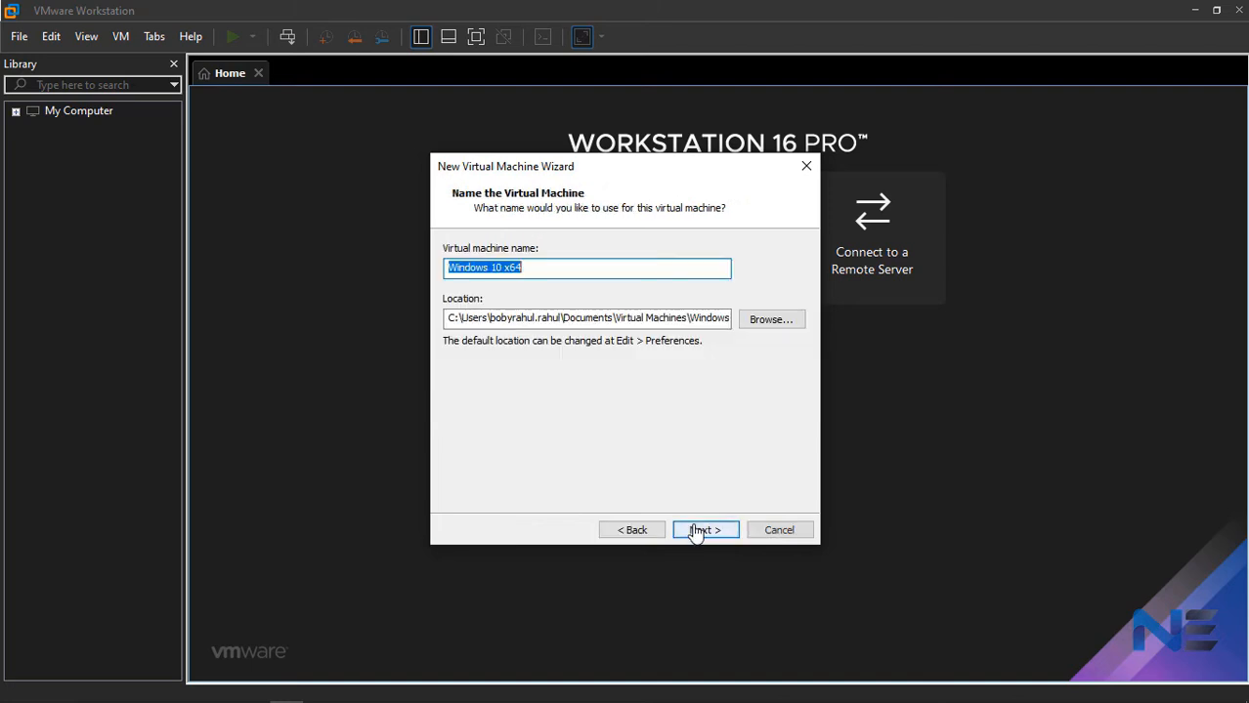
# - Set the virtual machine's location to a new folder named test inside Virtual Machines on the H: drive
pyautogui.click(762, 324)
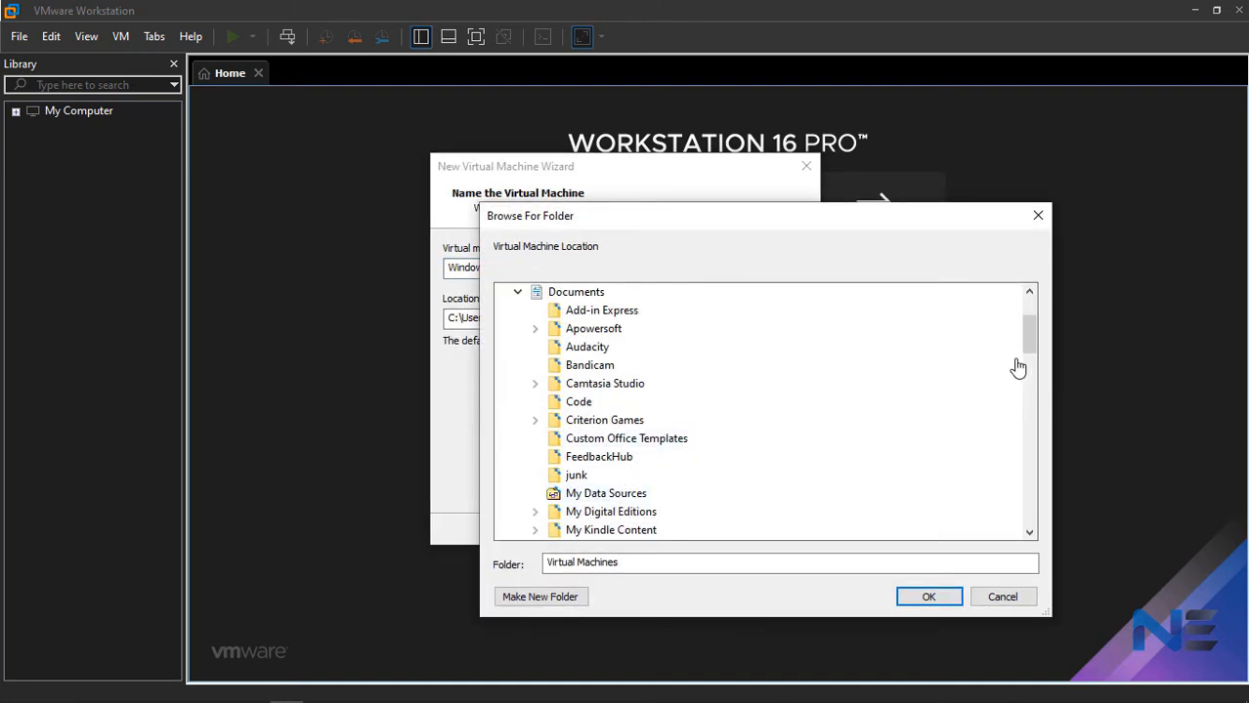
pyautogui.moveTo(1021, 351); pyautogui.dragTo(1034, 398)
pyautogui.click(562, 422)
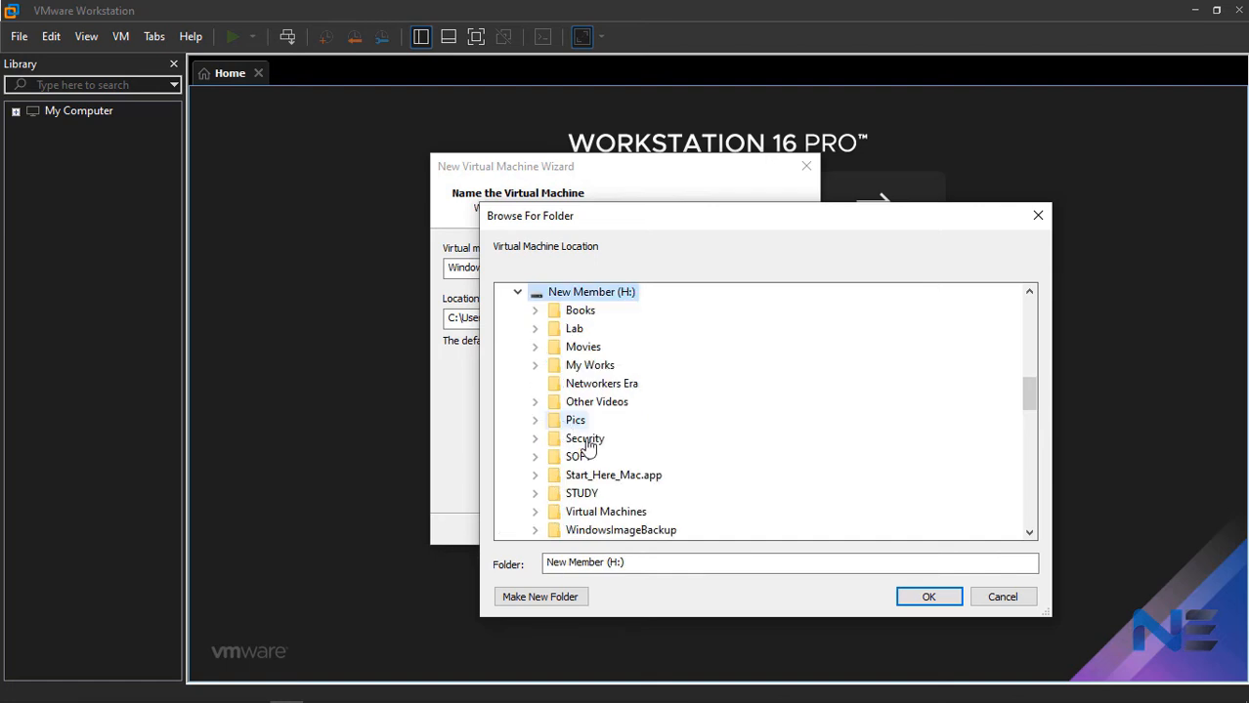
pyautogui.click(626, 515)
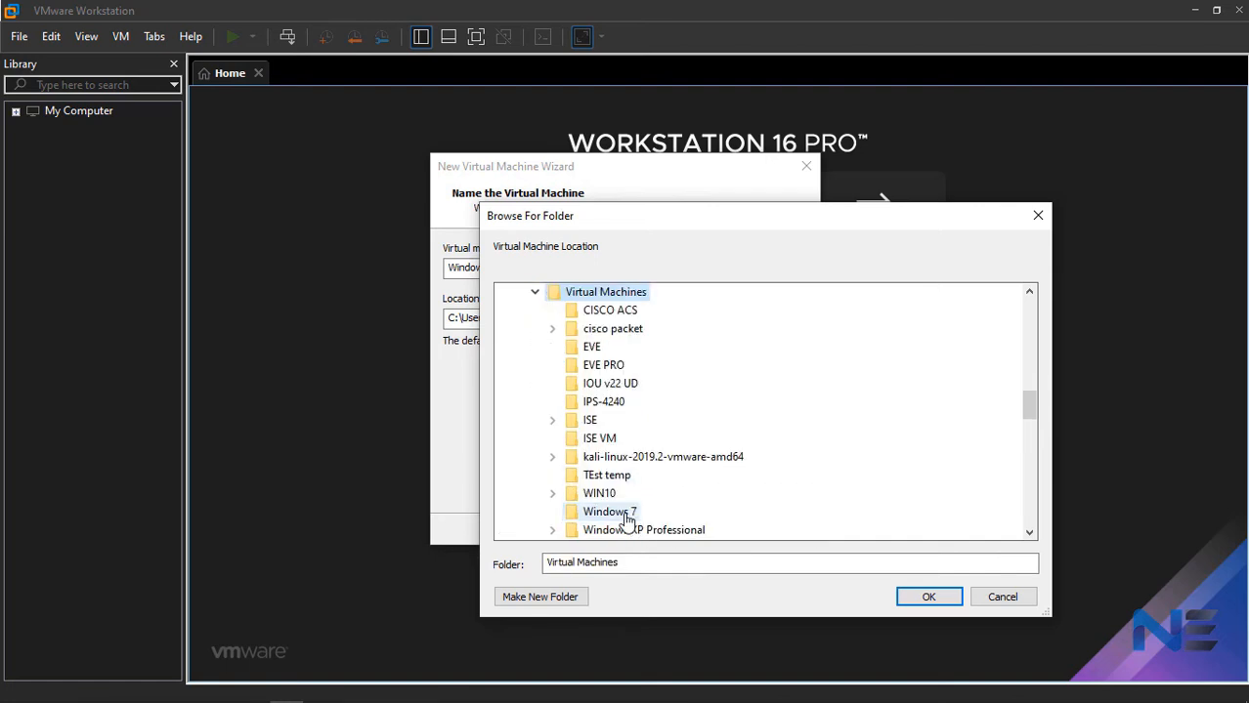
pyautogui.click(542, 597)
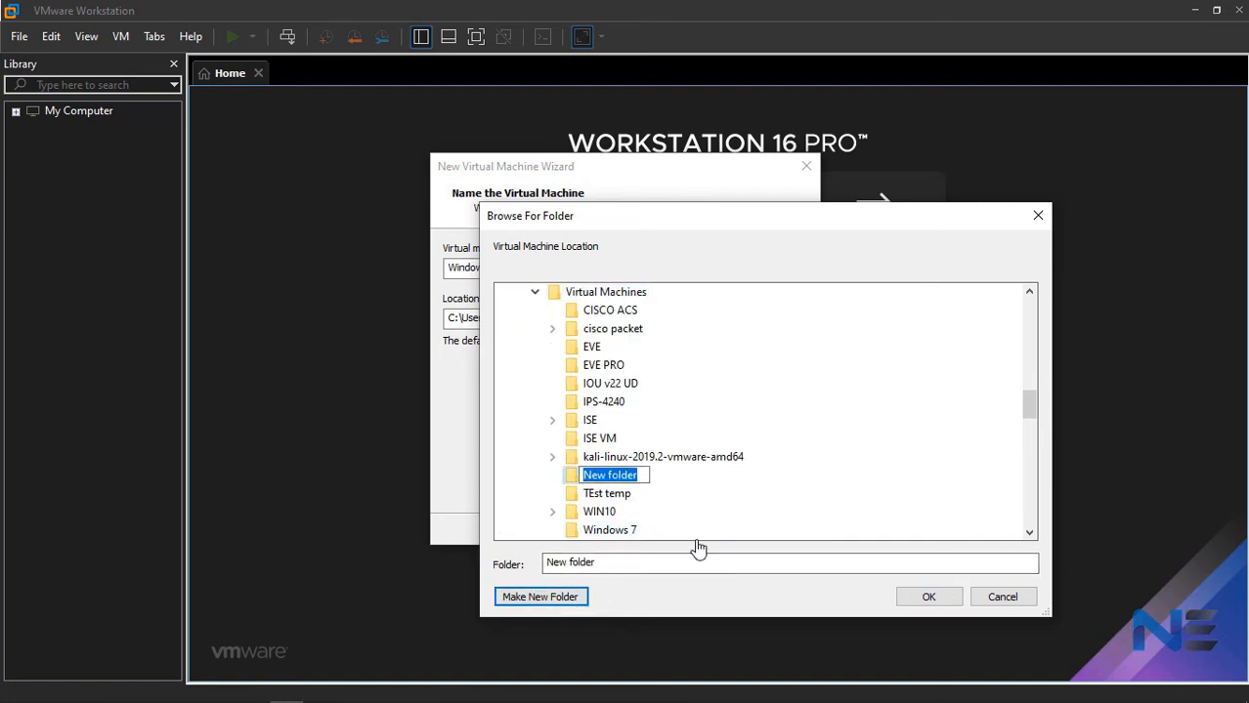
pyautogui.write('test')
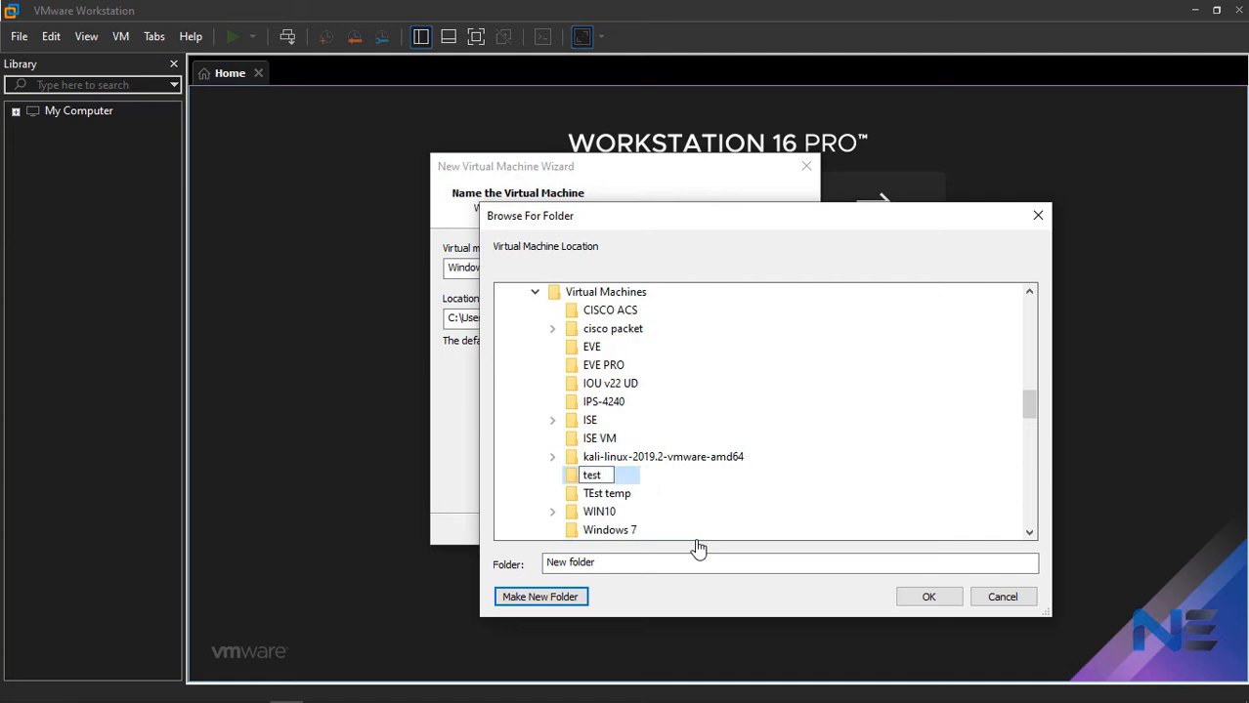
pyautogui.click(931, 597)
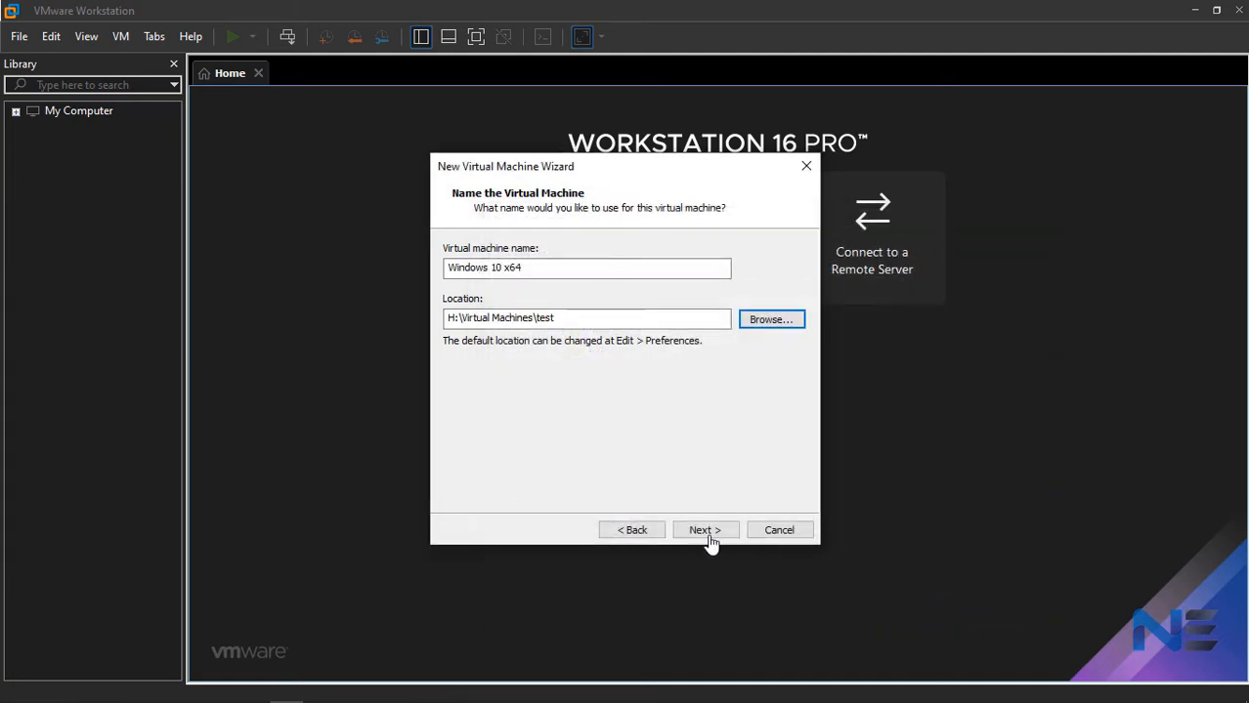
# - Accept the name Windows 10 x64 and store the 60 GB virtual disk as a single file
pyautogui.click(708, 536)
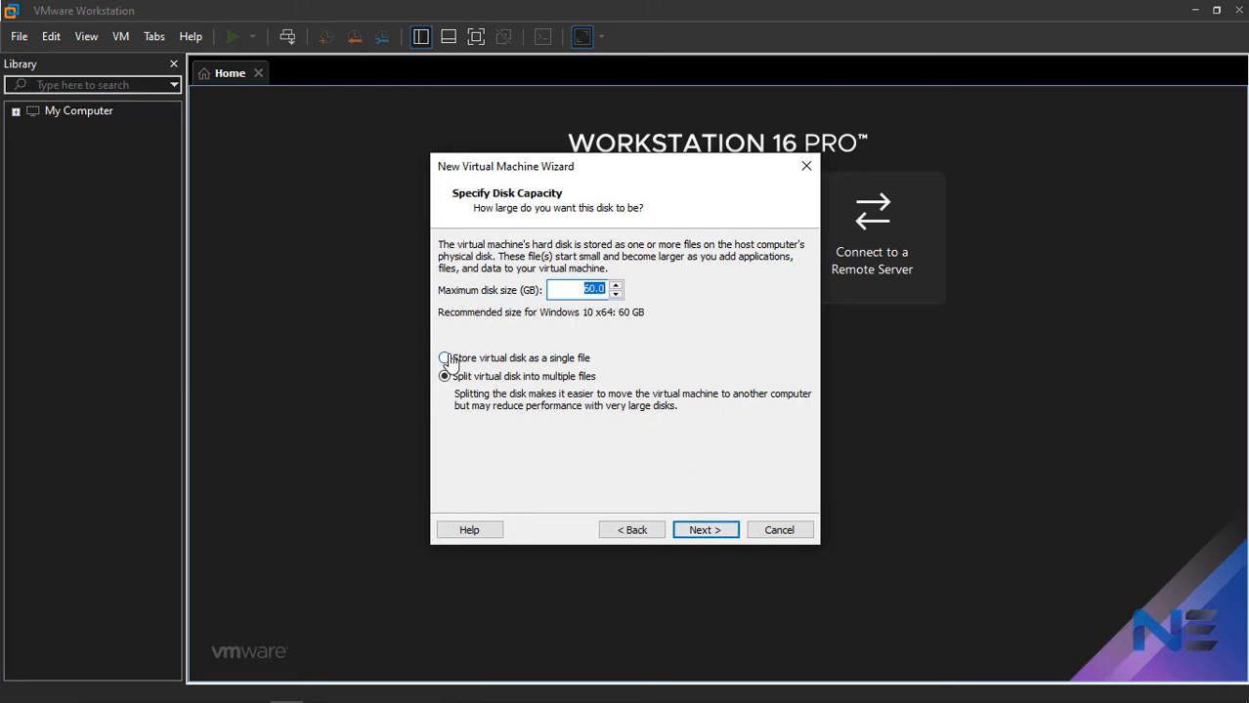
pyautogui.click(447, 360)
pyautogui.click(718, 534)
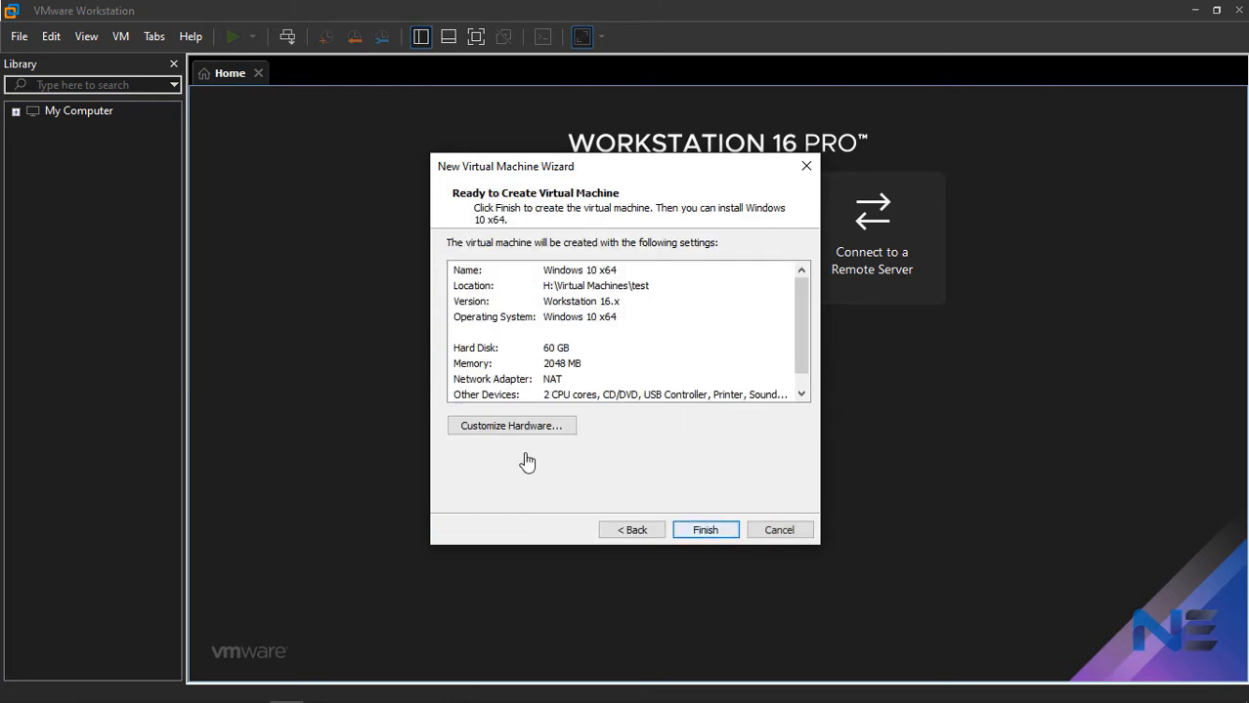
# - Customize the hardware with 3824 MB of memory and enable Virtualize Intel VT-x/EPT or AMD-V/RVI for the processors
pyautogui.click(503, 426)
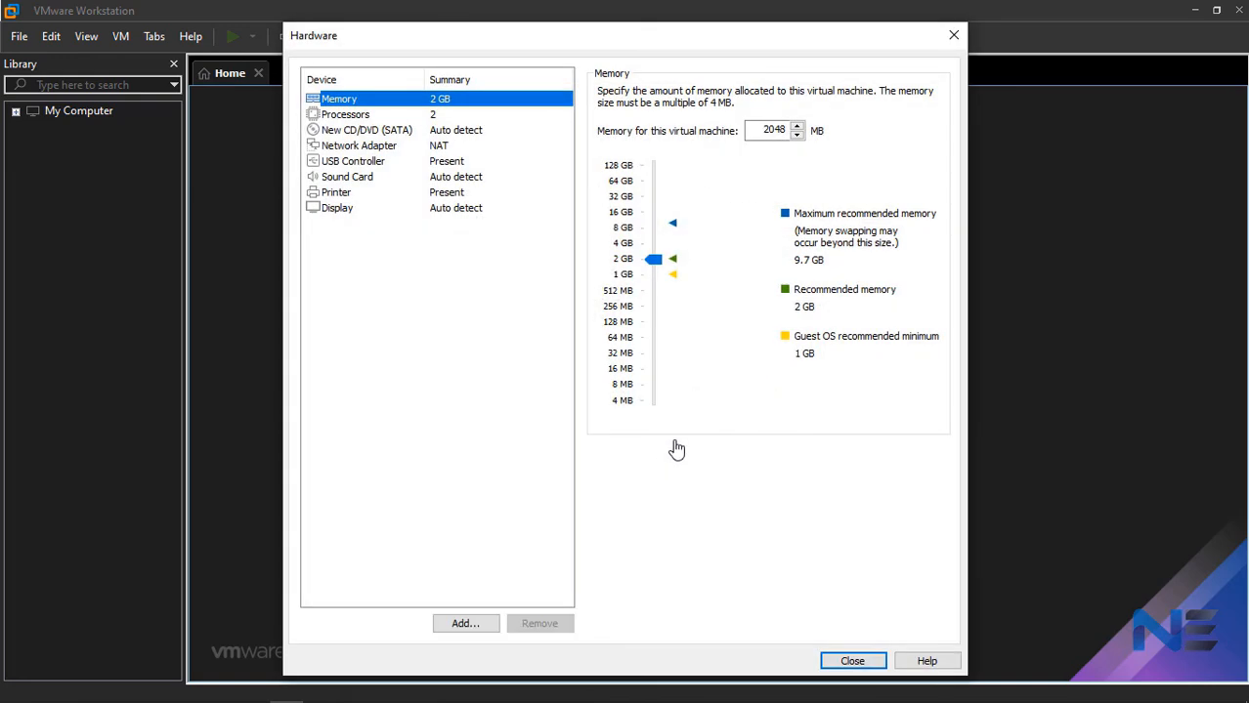
pyautogui.moveTo(657, 259); pyautogui.dragTo(666, 248)
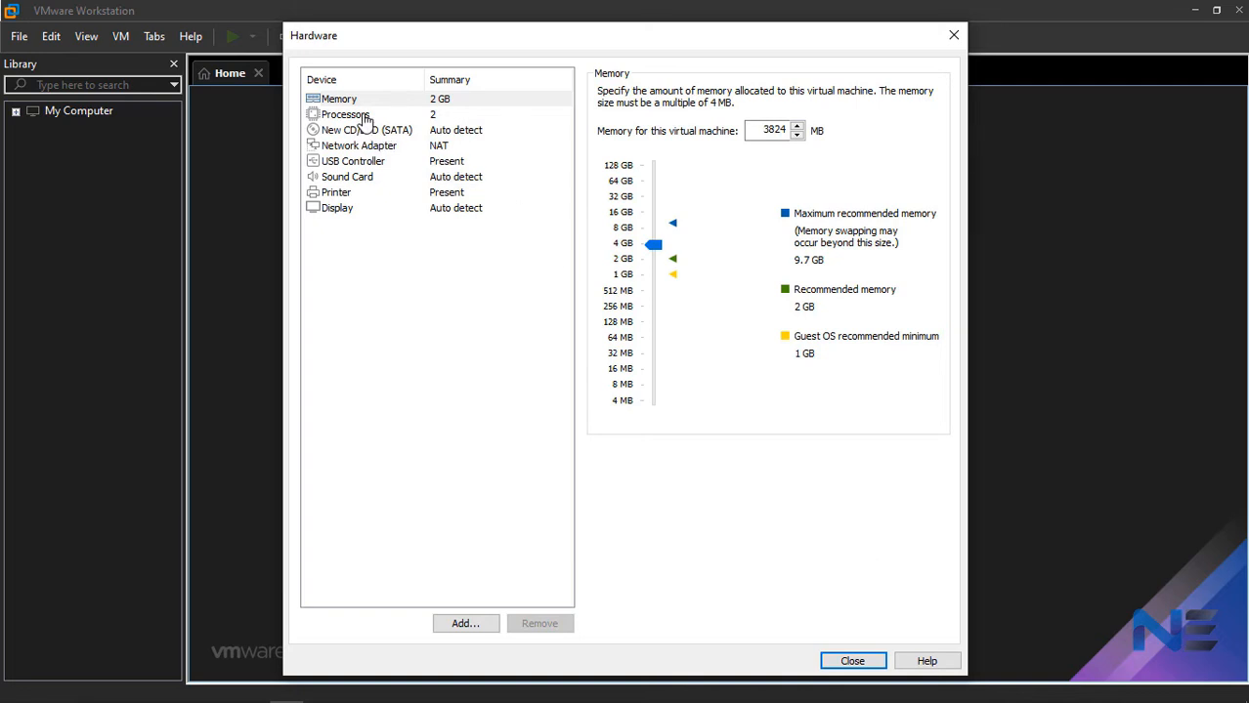
pyautogui.click(364, 115)
pyautogui.click(605, 185)
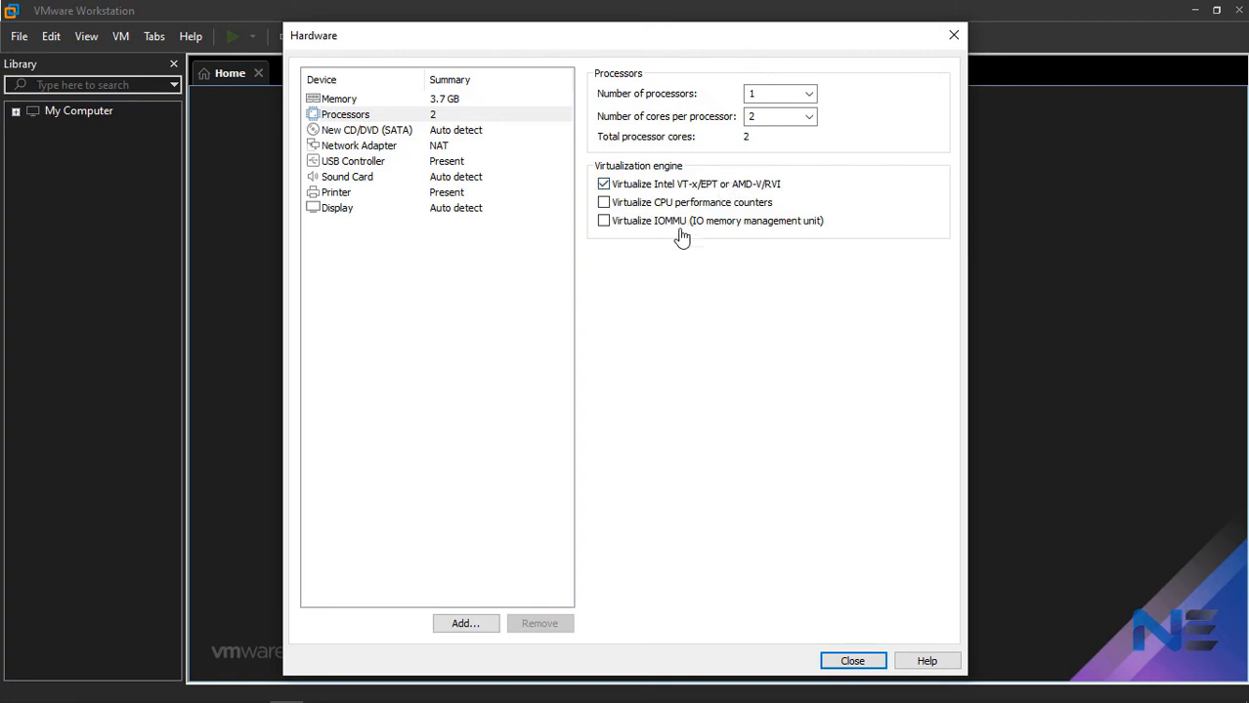
# - Set the virtual CD/DVD drive to use the Microsoft Windows 10 Home 64Bit English ISO image from F:\VM Share
pyautogui.click(401, 132)
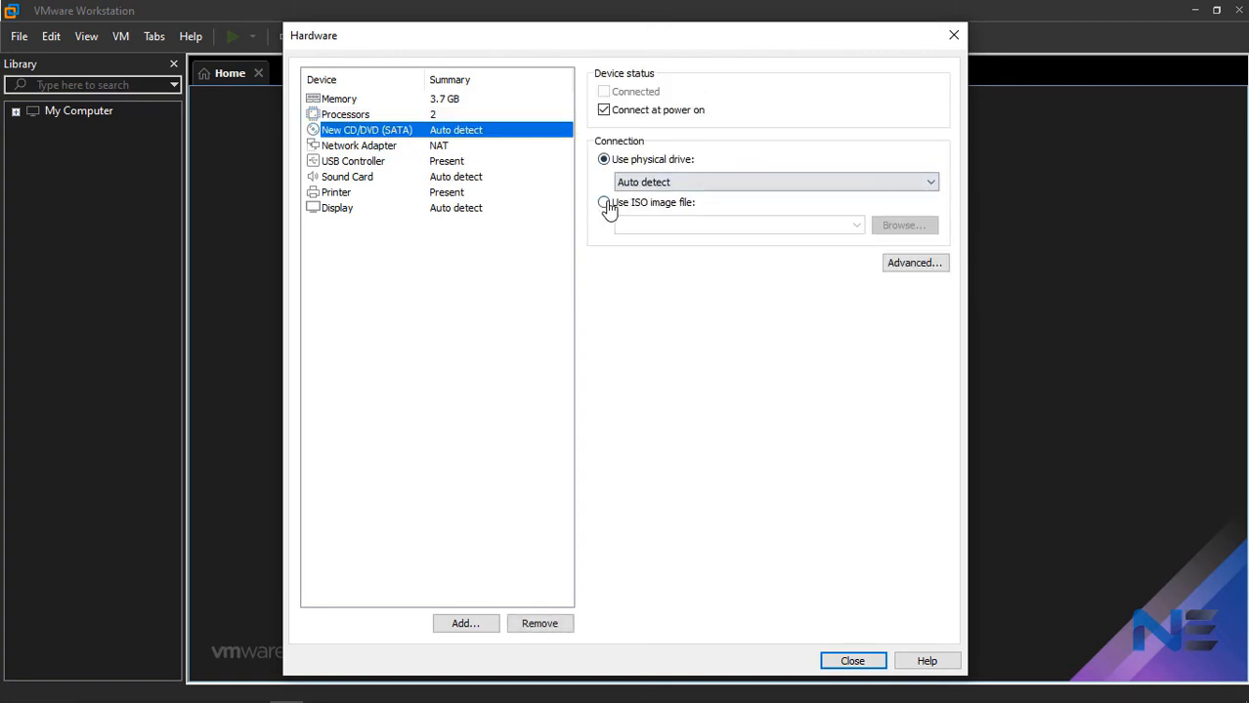
pyautogui.click(604, 203)
pyautogui.click(902, 228)
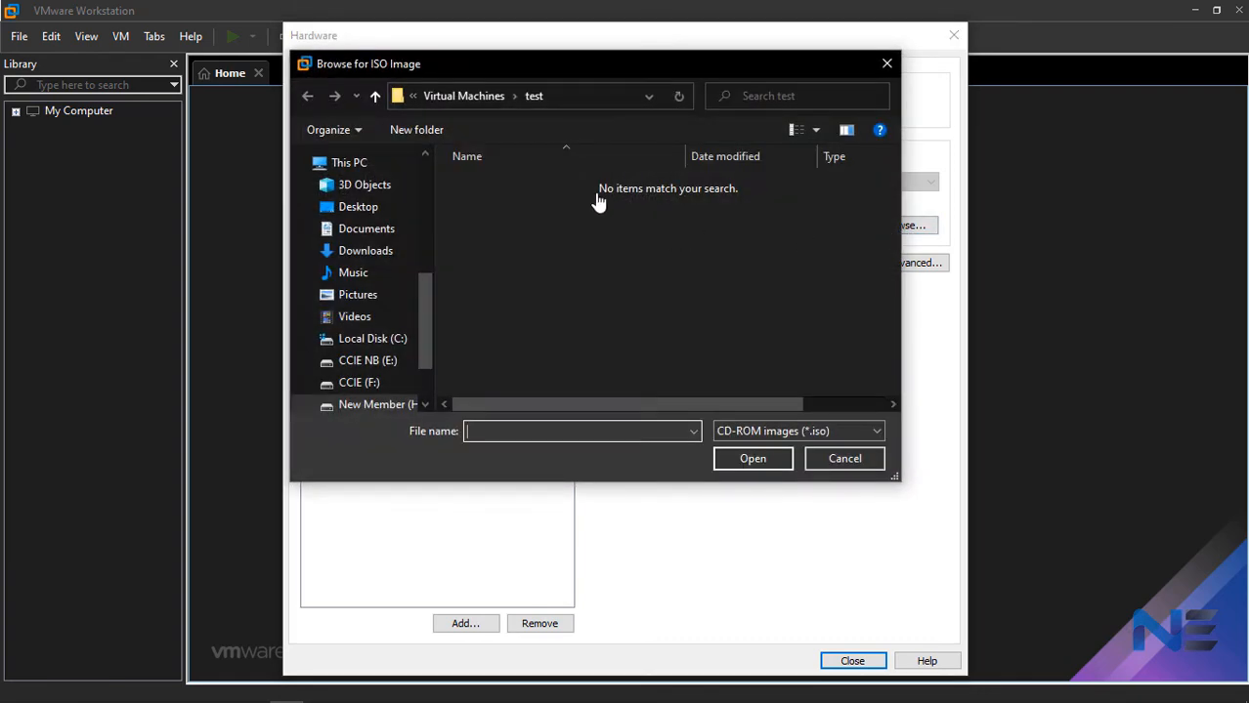
pyautogui.click(600, 103)
pyautogui.rightClick(599, 101)
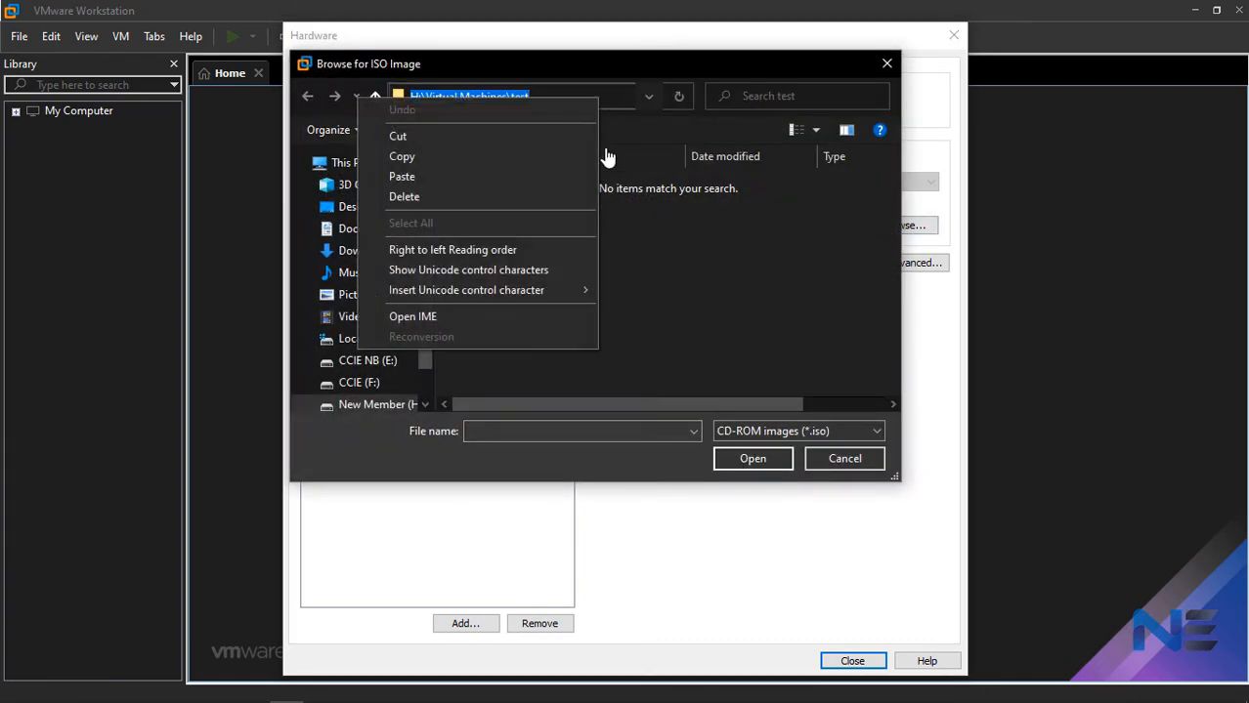
pyautogui.click(410, 177)
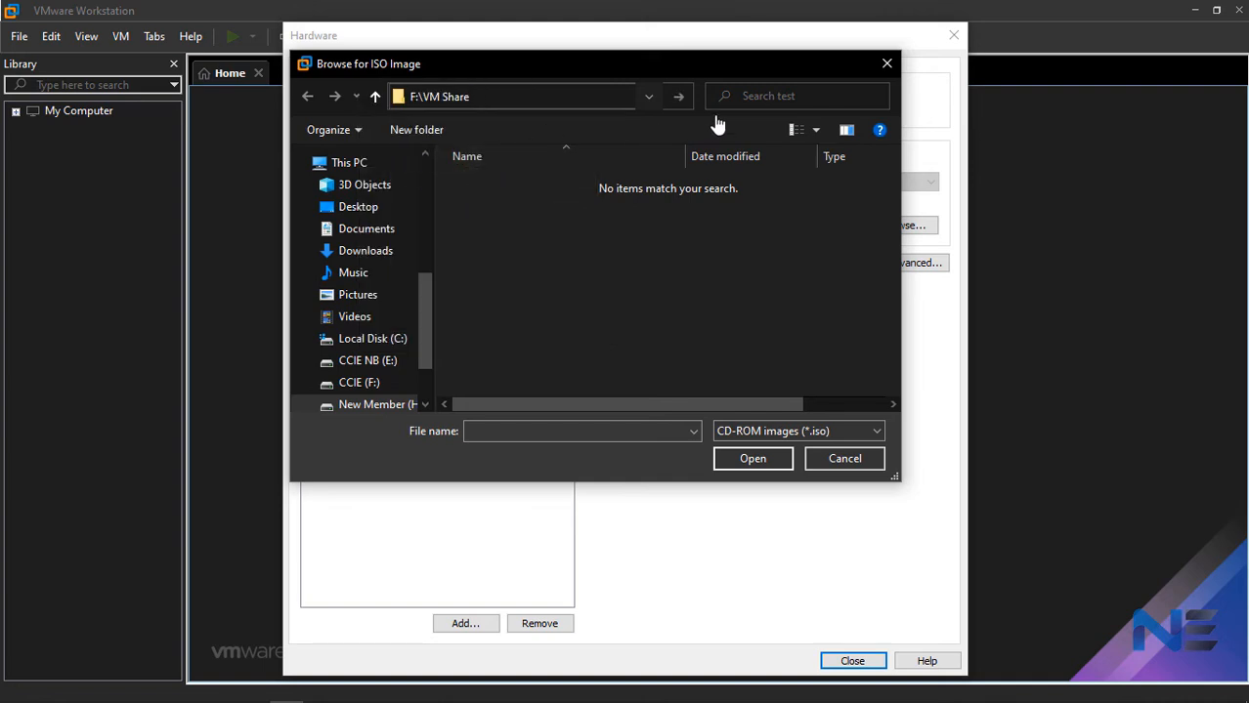
pyautogui.click(678, 96)
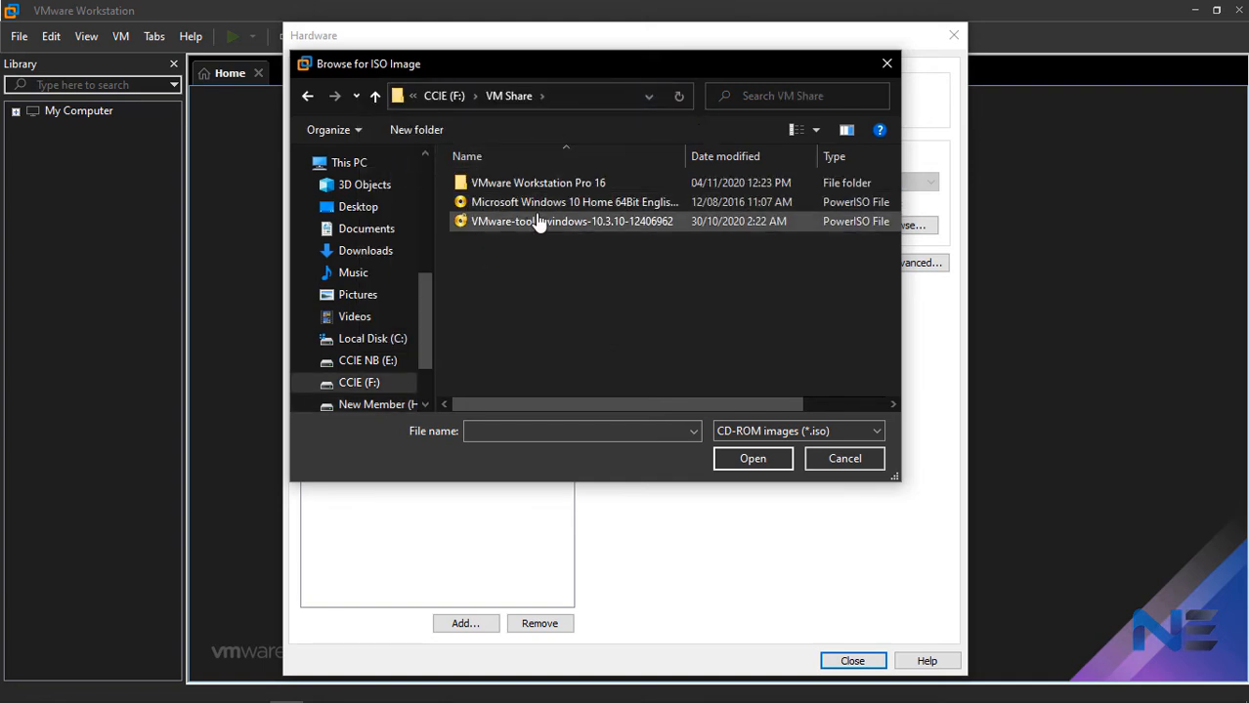
pyautogui.click(574, 204)
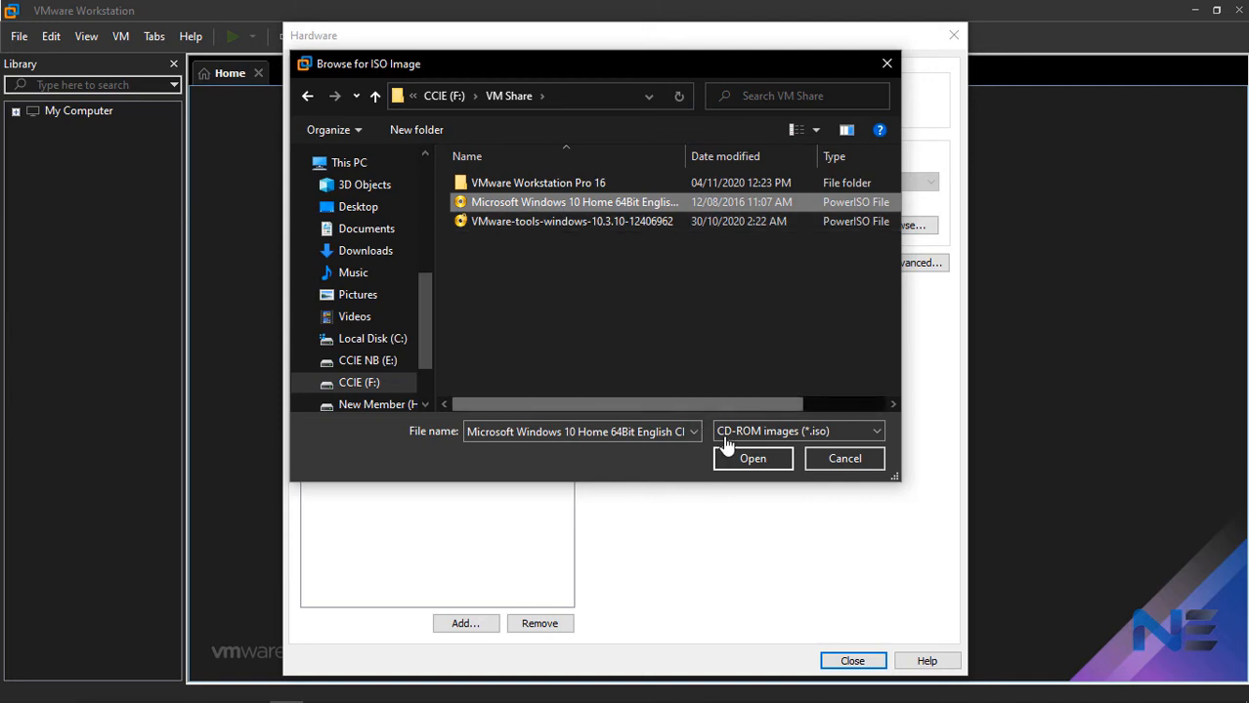
pyautogui.click(753, 459)
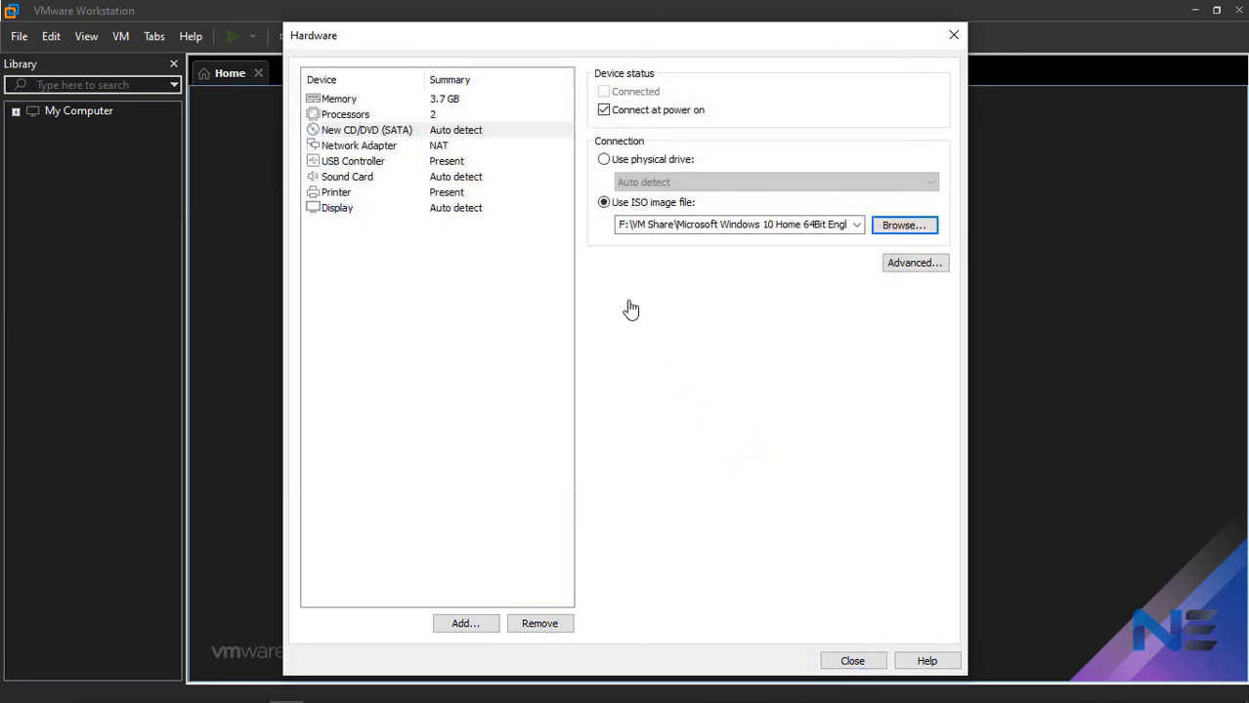
# - Set the virtual machine to 2 processors with 1 core per processor and finish creating it
pyautogui.click(371, 147)
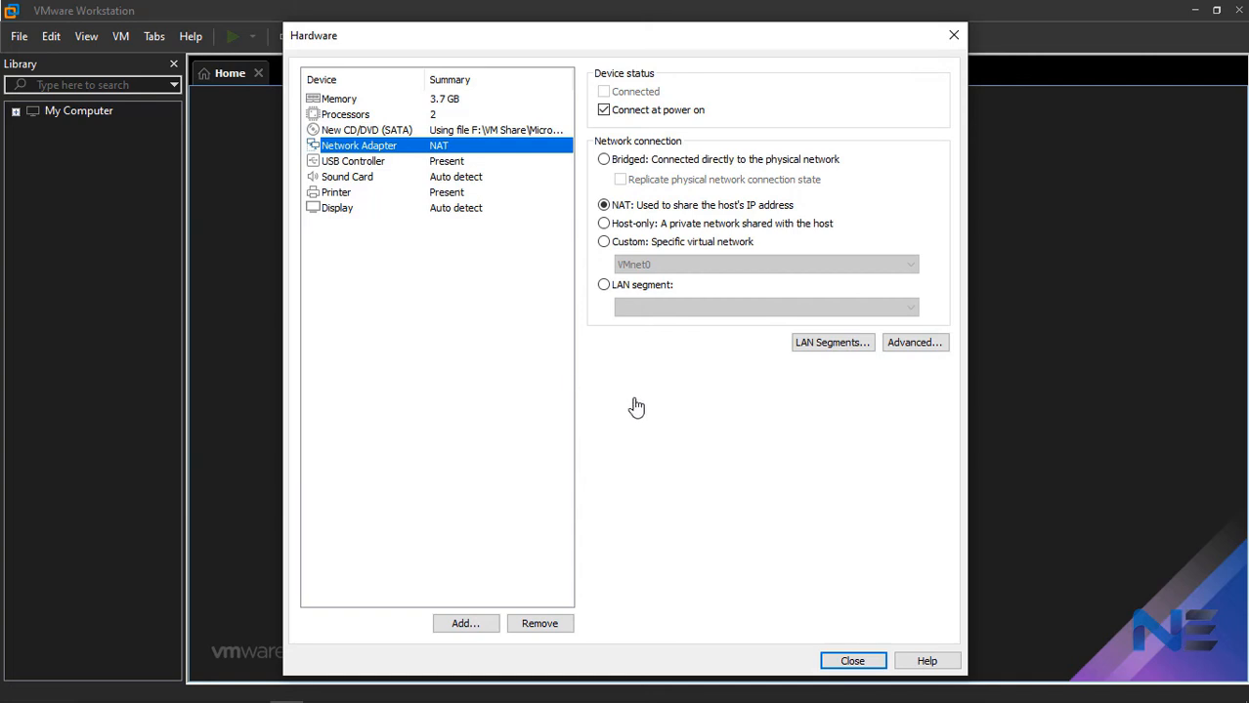
pyautogui.click(452, 117)
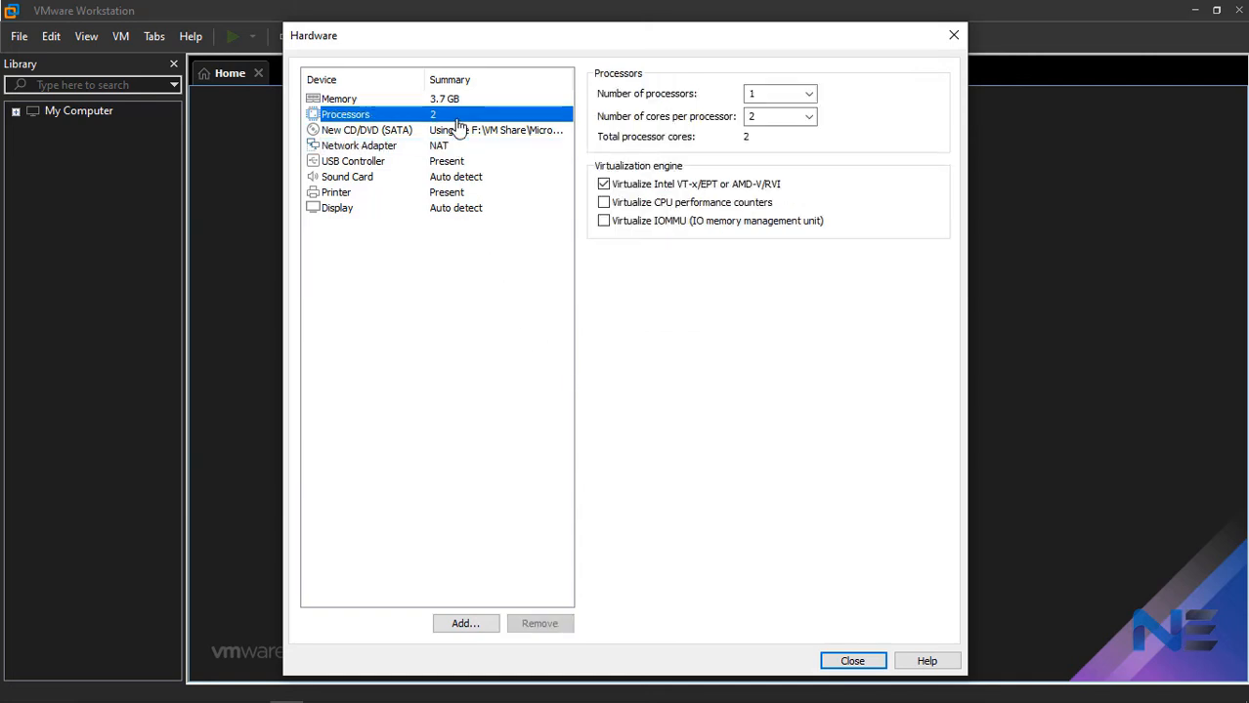
pyautogui.click(807, 95)
pyautogui.click(807, 119)
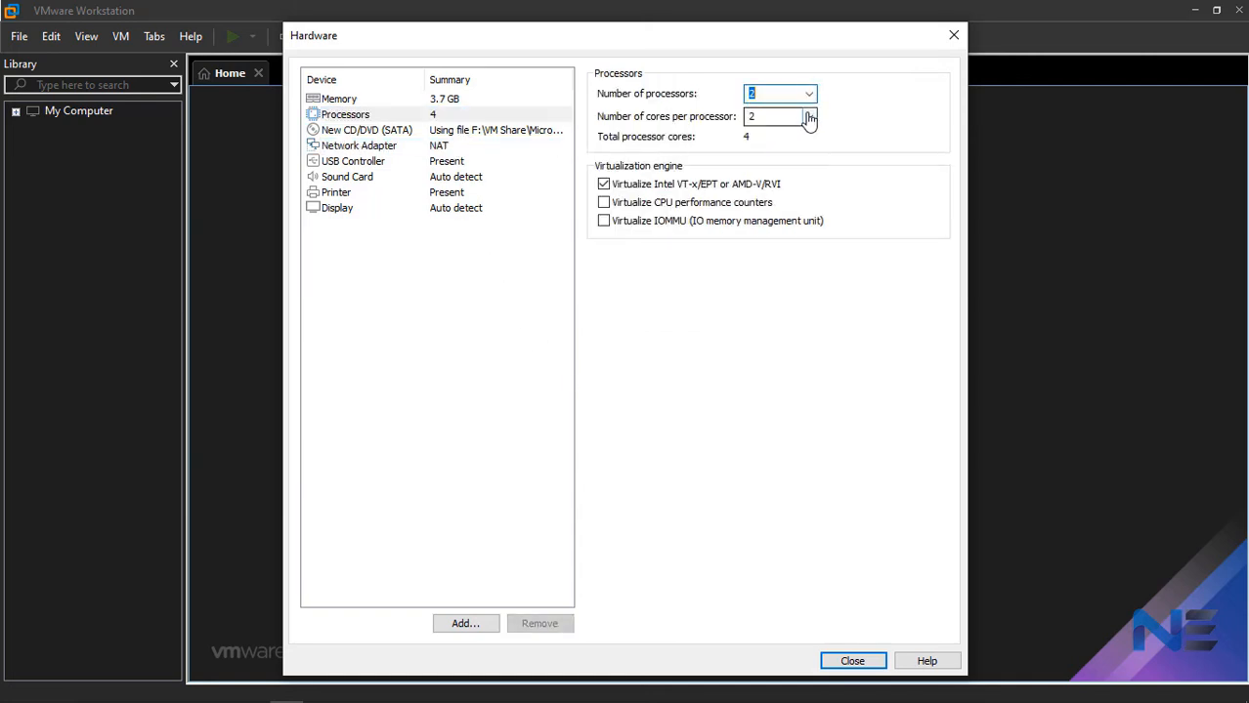
pyautogui.click(809, 117)
pyautogui.click(803, 135)
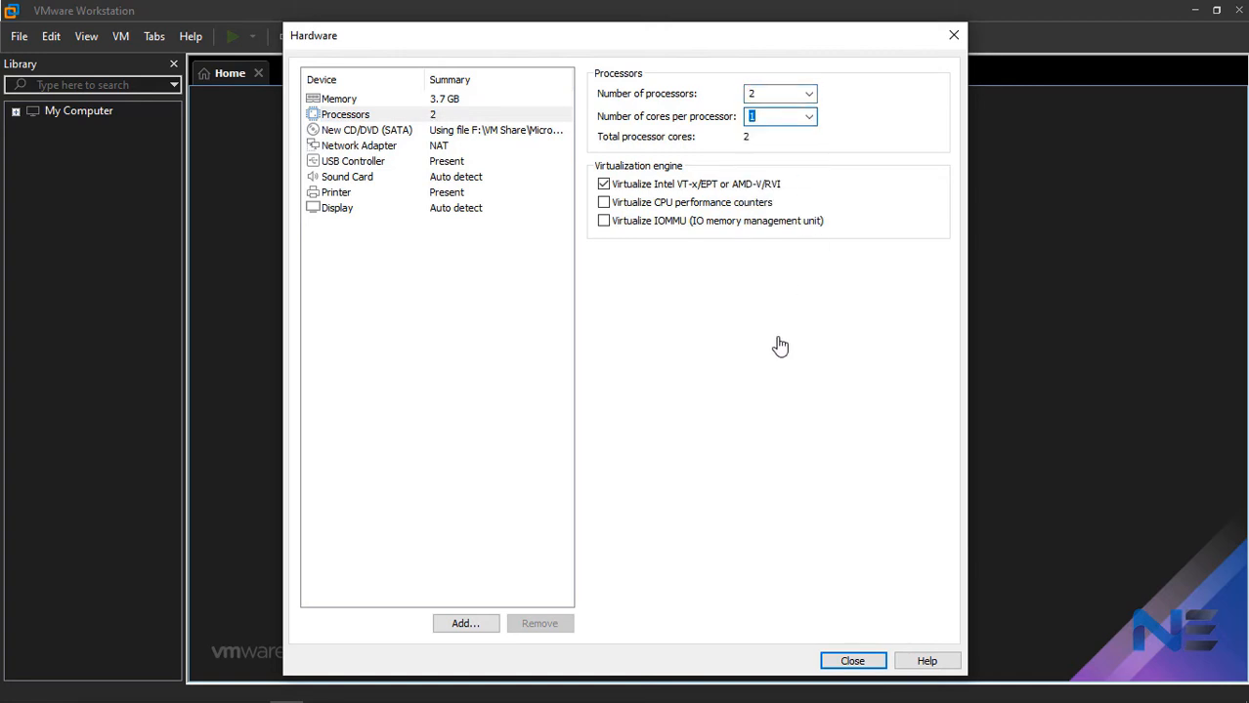
pyautogui.click(852, 662)
pyautogui.click(705, 532)
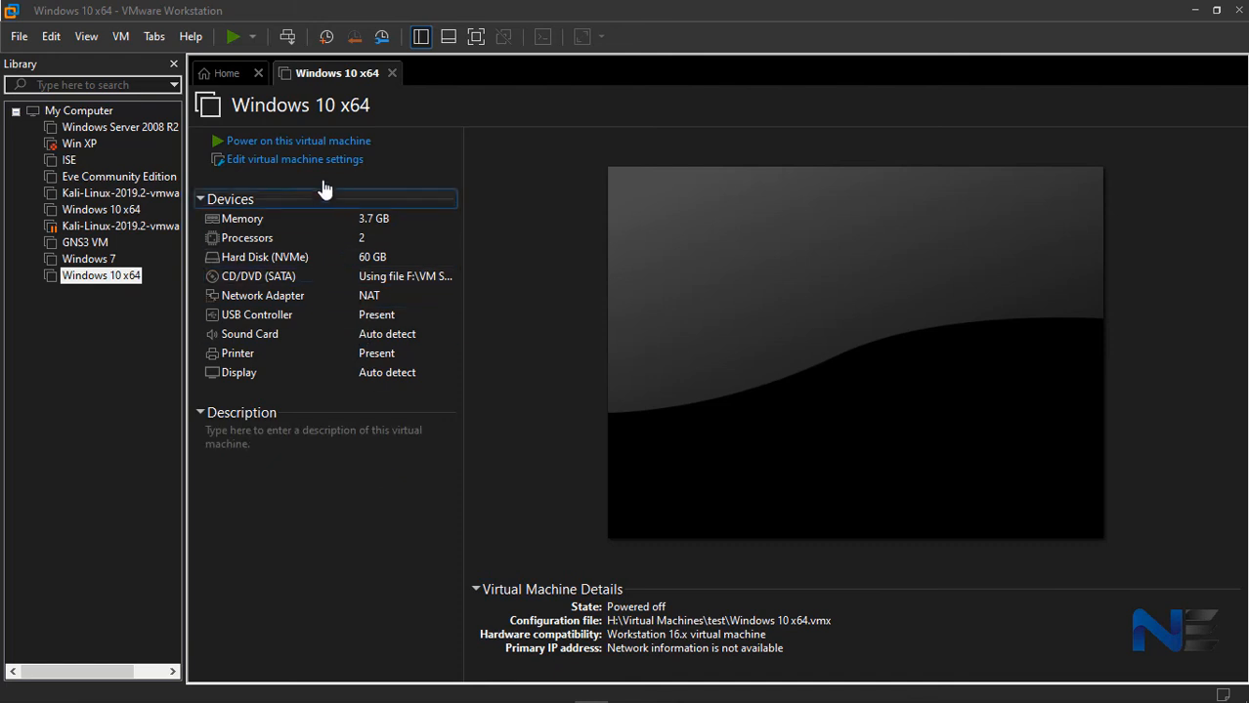
# - Power on the new Windows 10 x64 virtual machine and dismiss the operating system installation hint
pyautogui.click(578, 224)
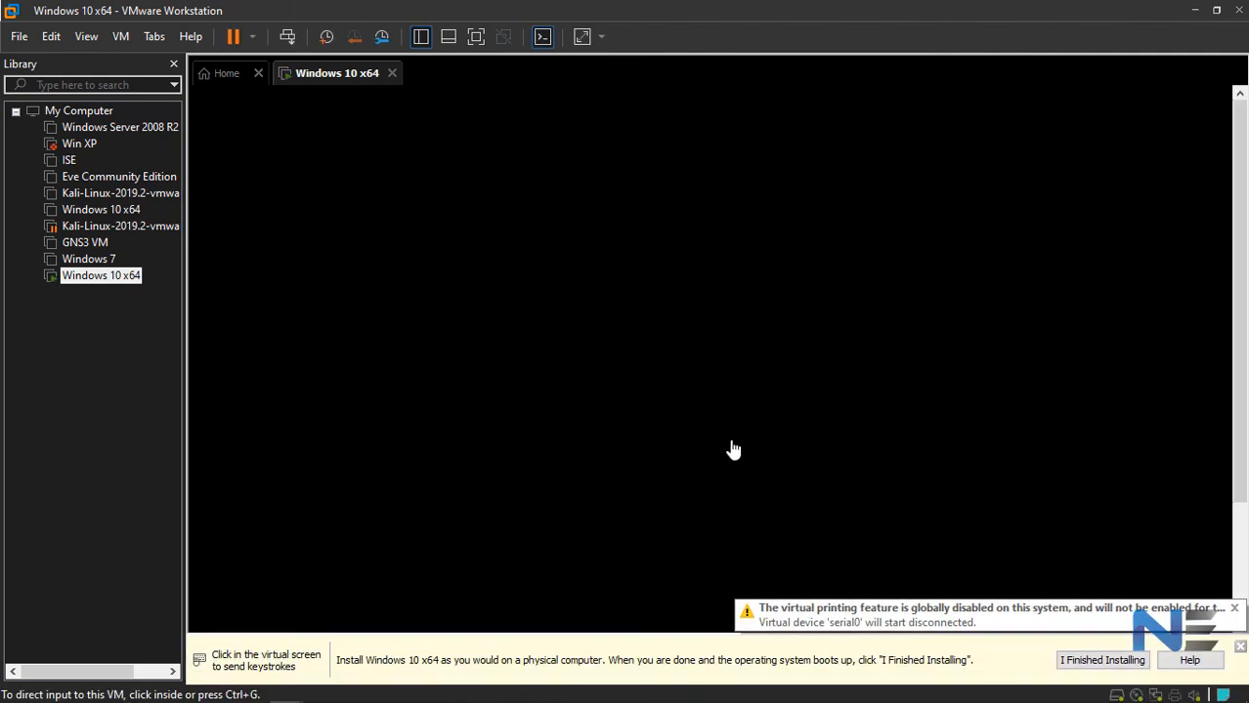
pyautogui.click(1239, 647)
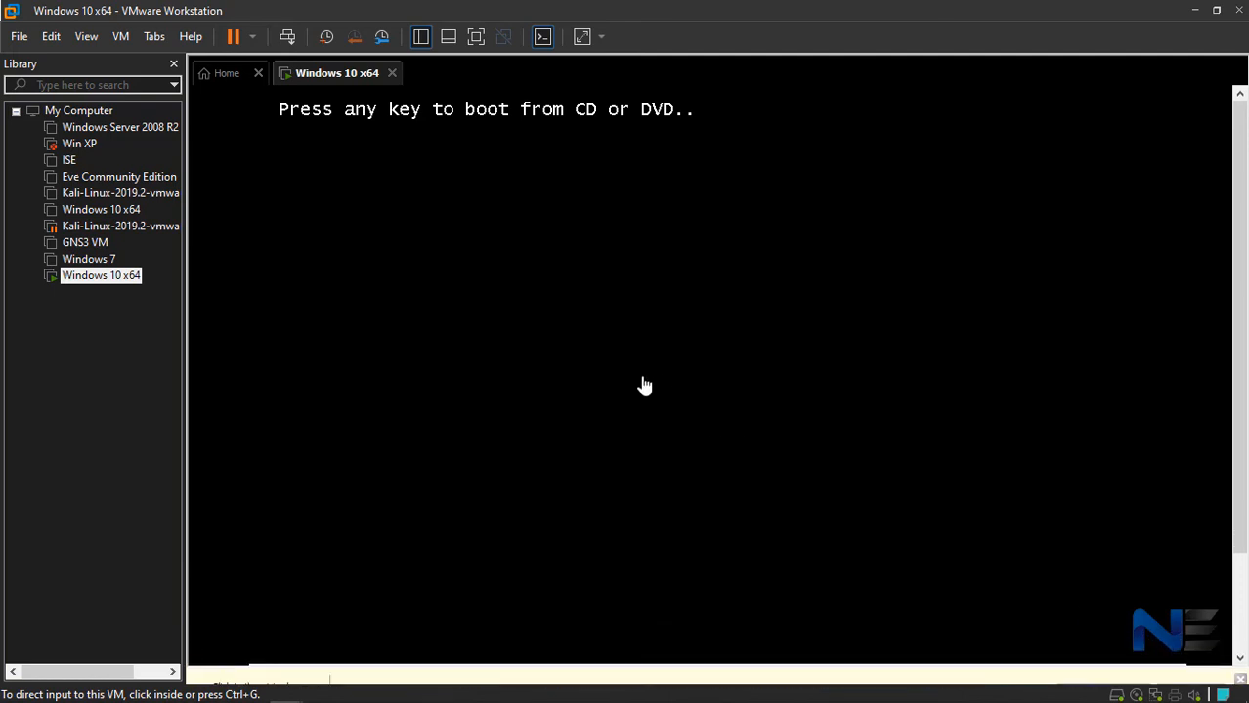
pyautogui.click(846, 138)
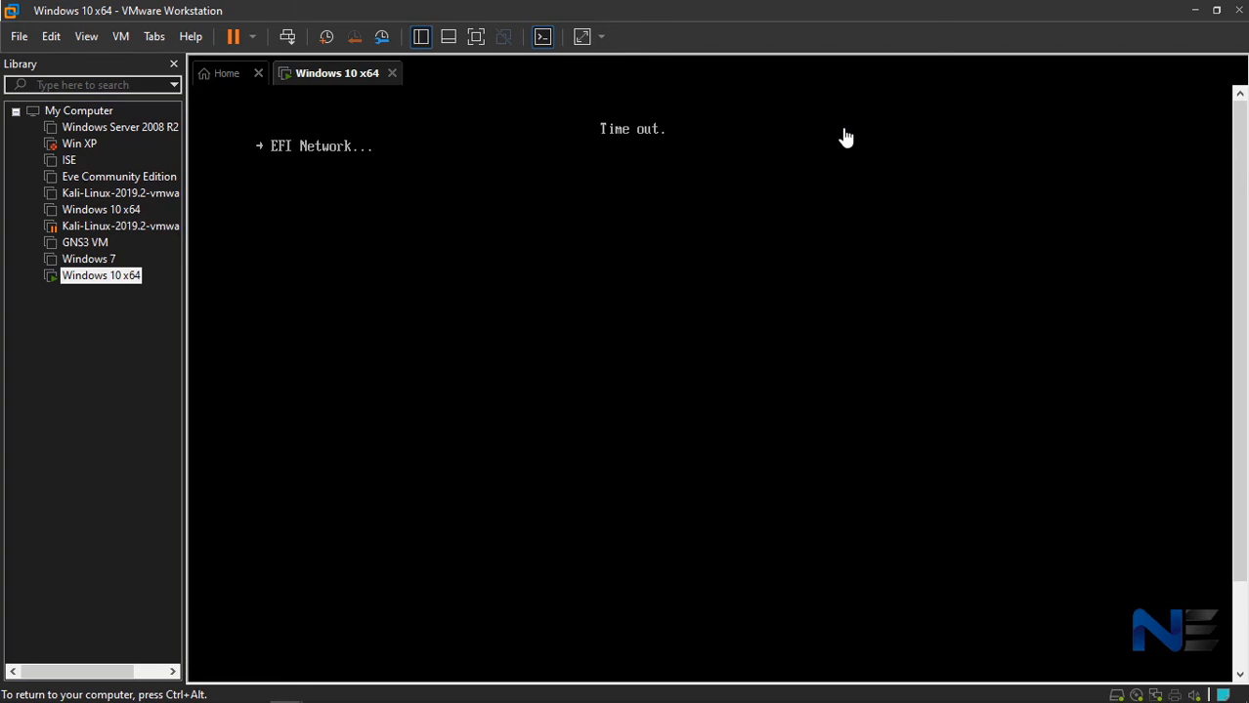
# - Restart the guest and boot it from the Windows installation DVD
pyautogui.hotkey('ctrl', 'alt')
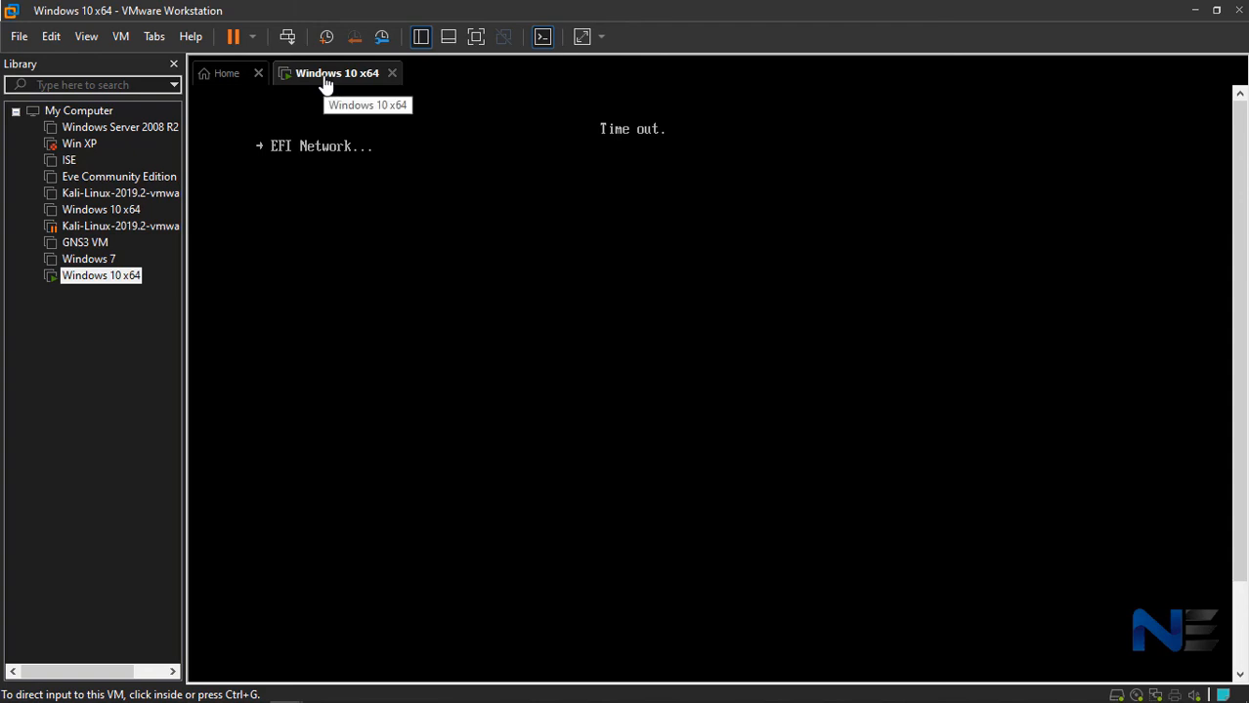
pyautogui.click(287, 39)
pyautogui.click(643, 199)
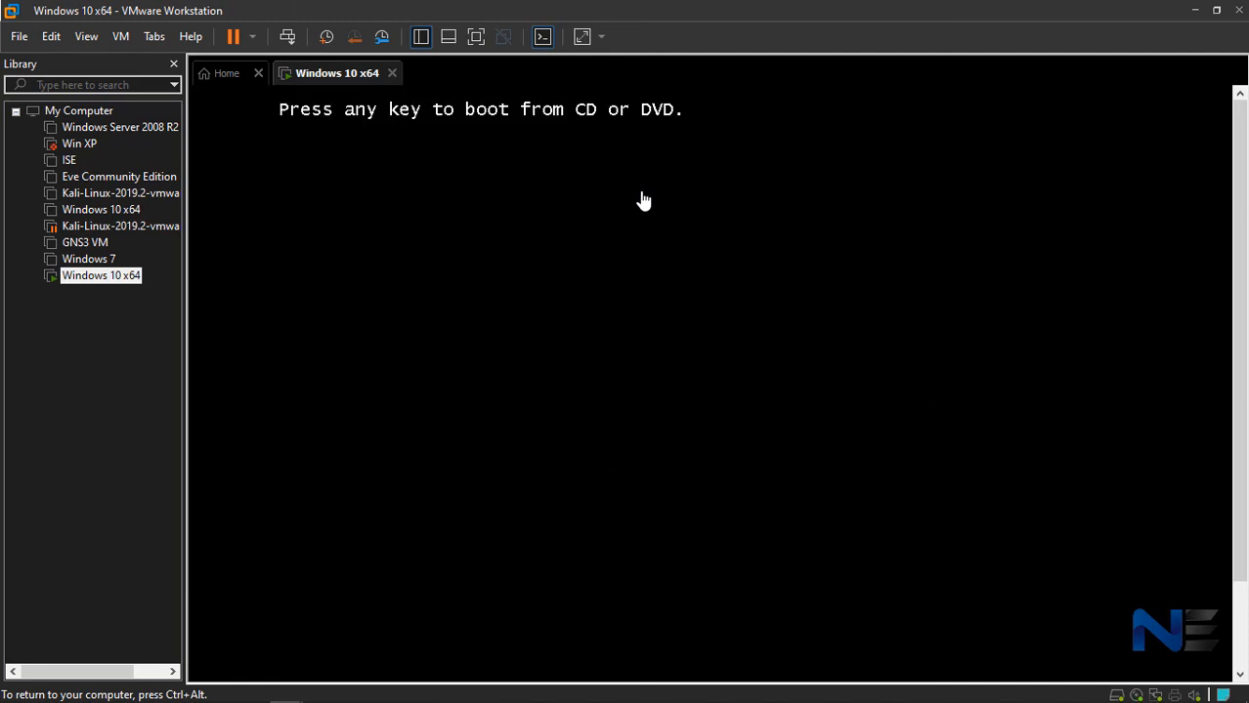
pyautogui.press('Return')
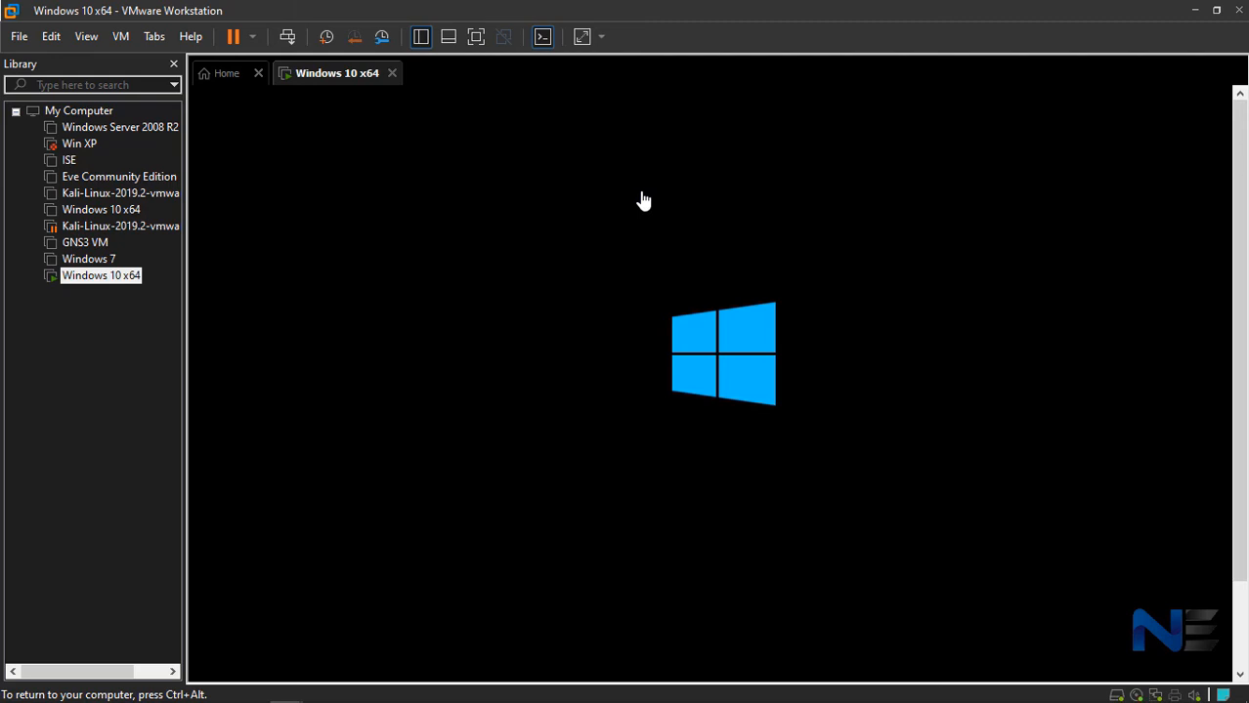
pyautogui.hotkey('ctrl', 'alt')
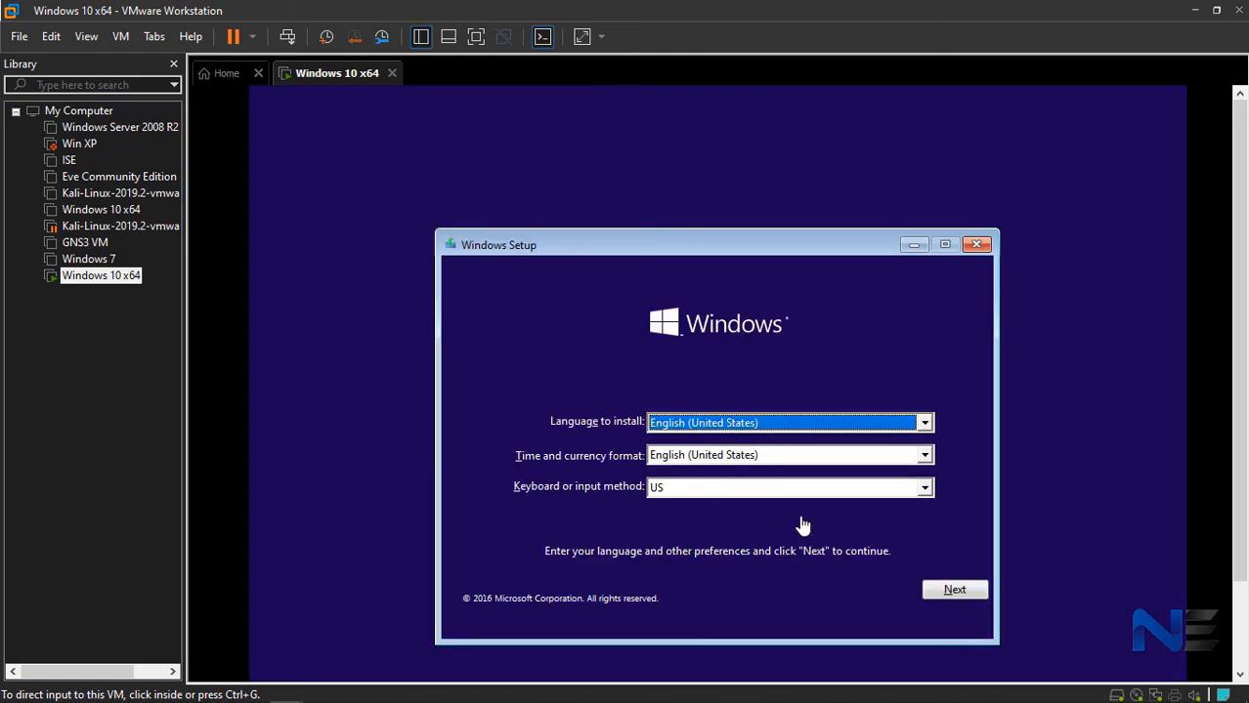
# - Start the Windows installation with English (United States) and the US keyboard, continuing without a product key
pyautogui.click(789, 531)
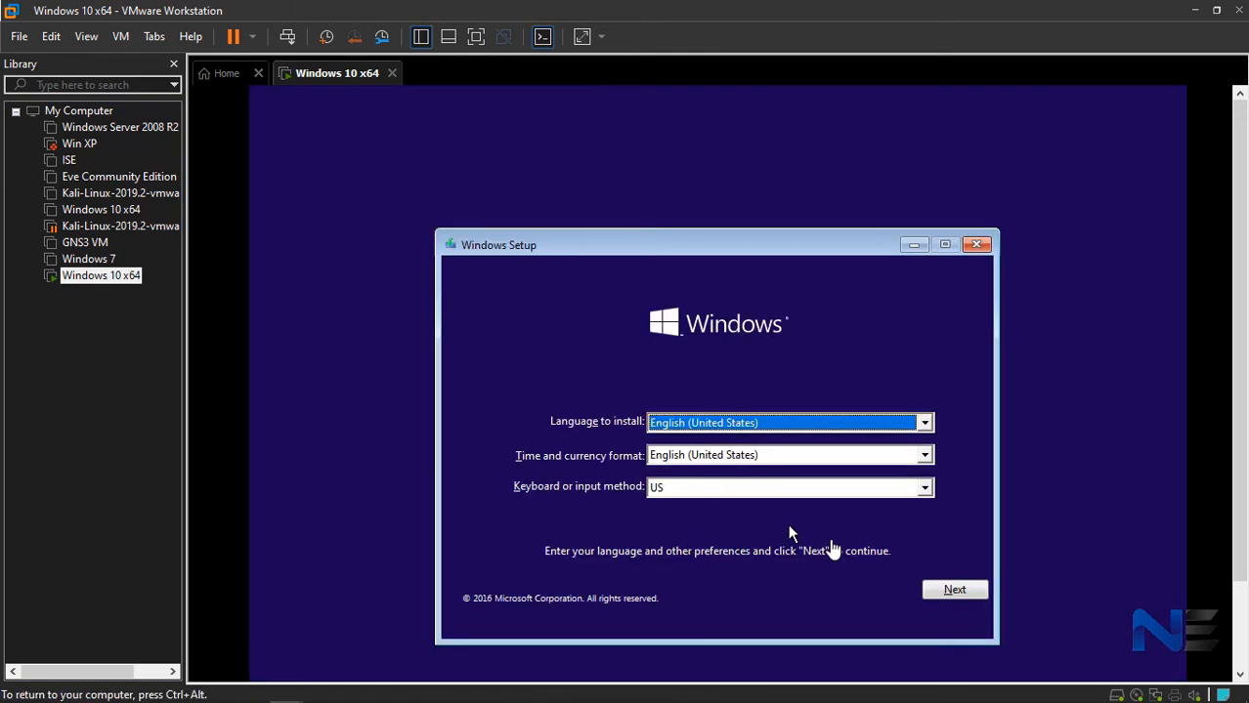
pyautogui.click(954, 592)
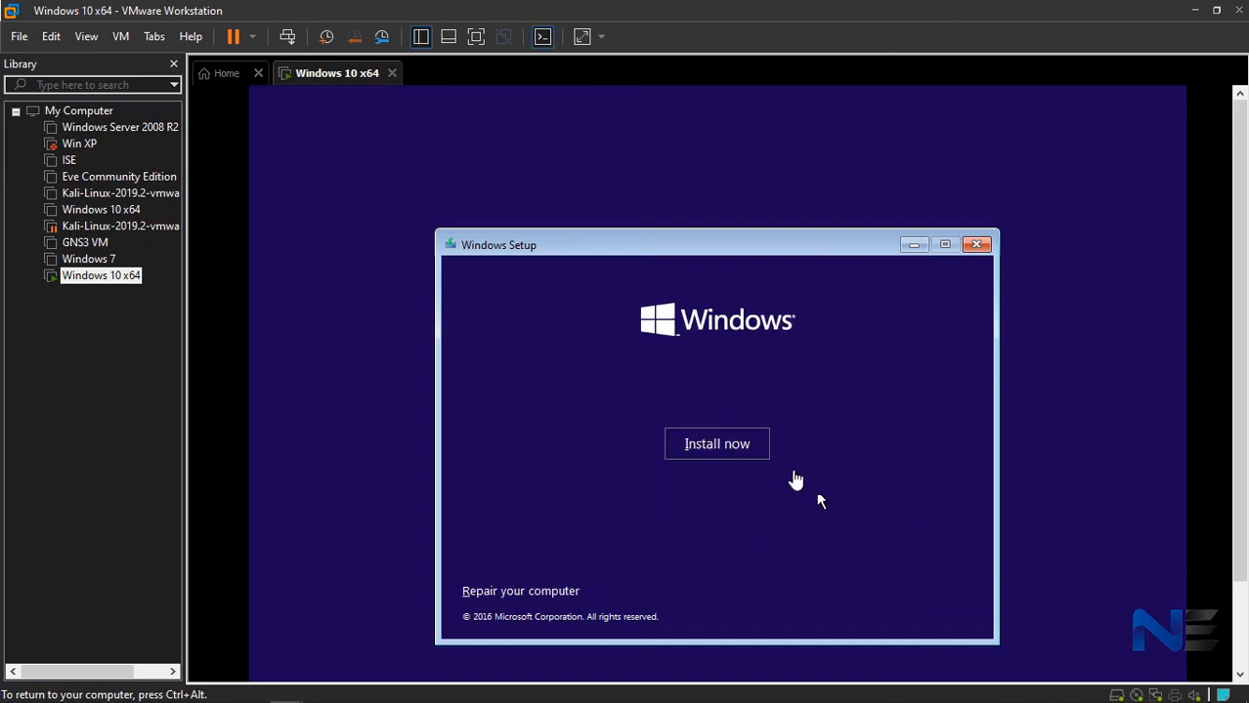
pyautogui.click(711, 444)
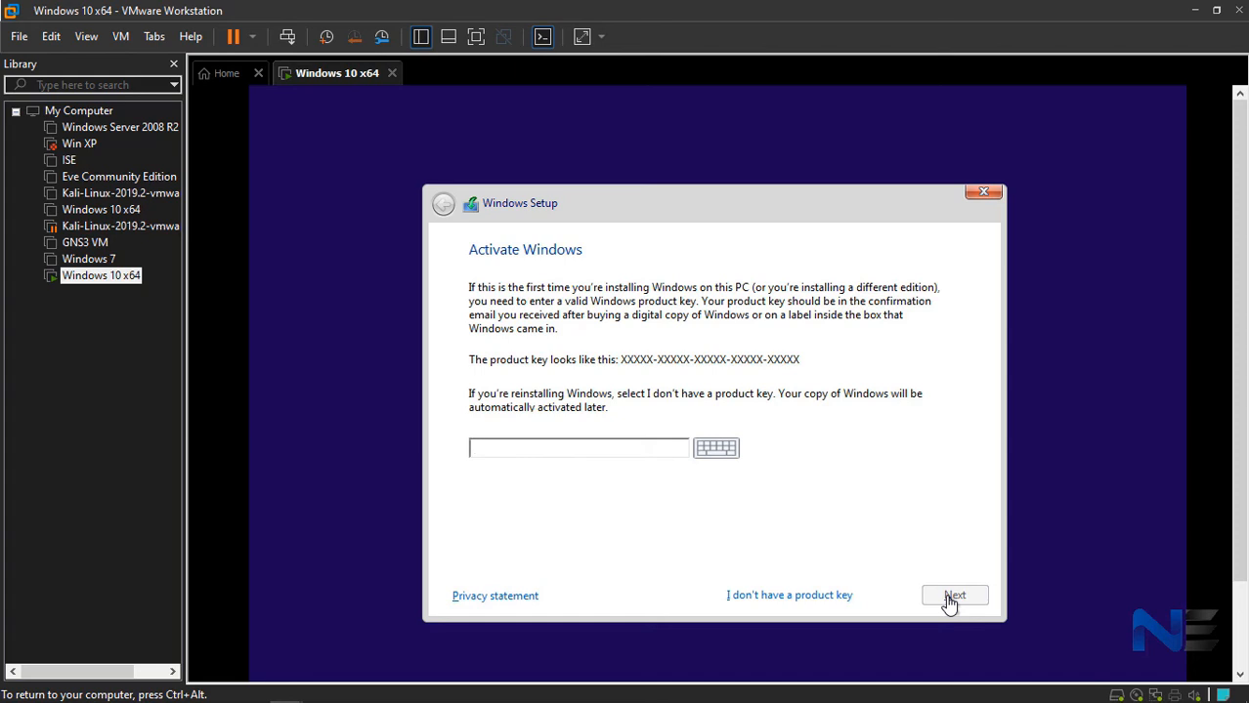
pyautogui.click(791, 597)
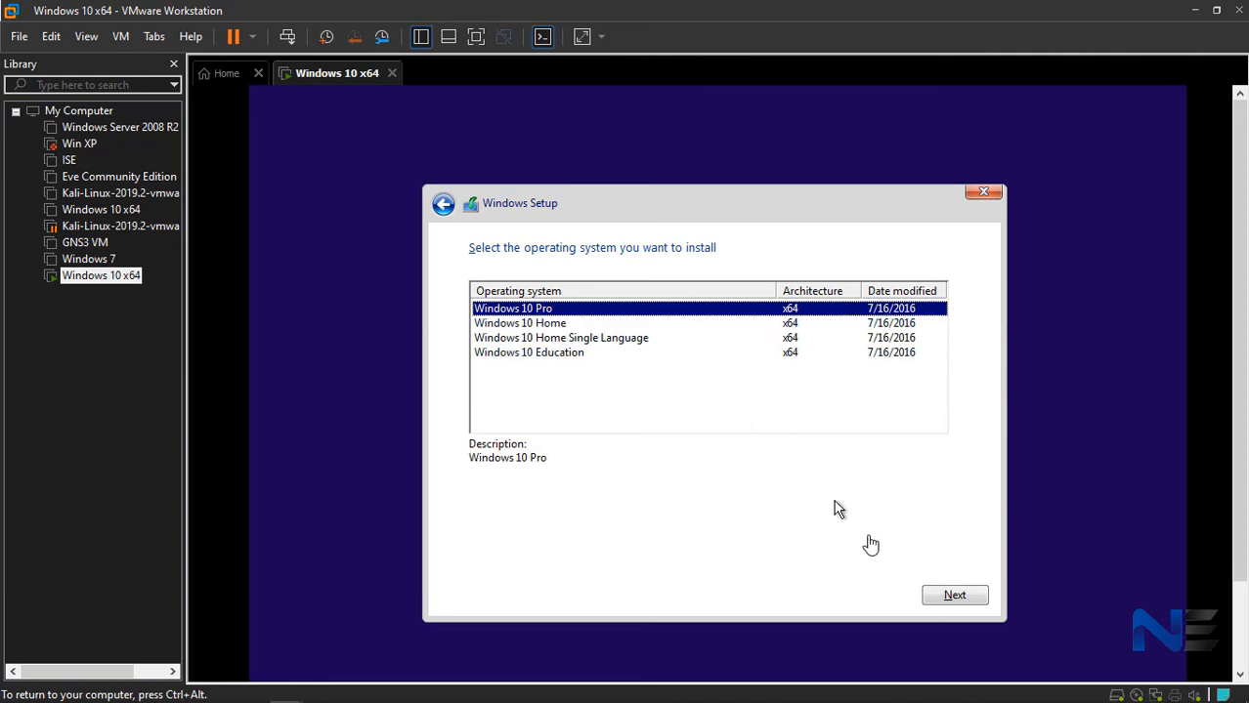
# - Choose Windows 10 Pro as the operating system to install and accept the license terms
pyautogui.click(949, 597)
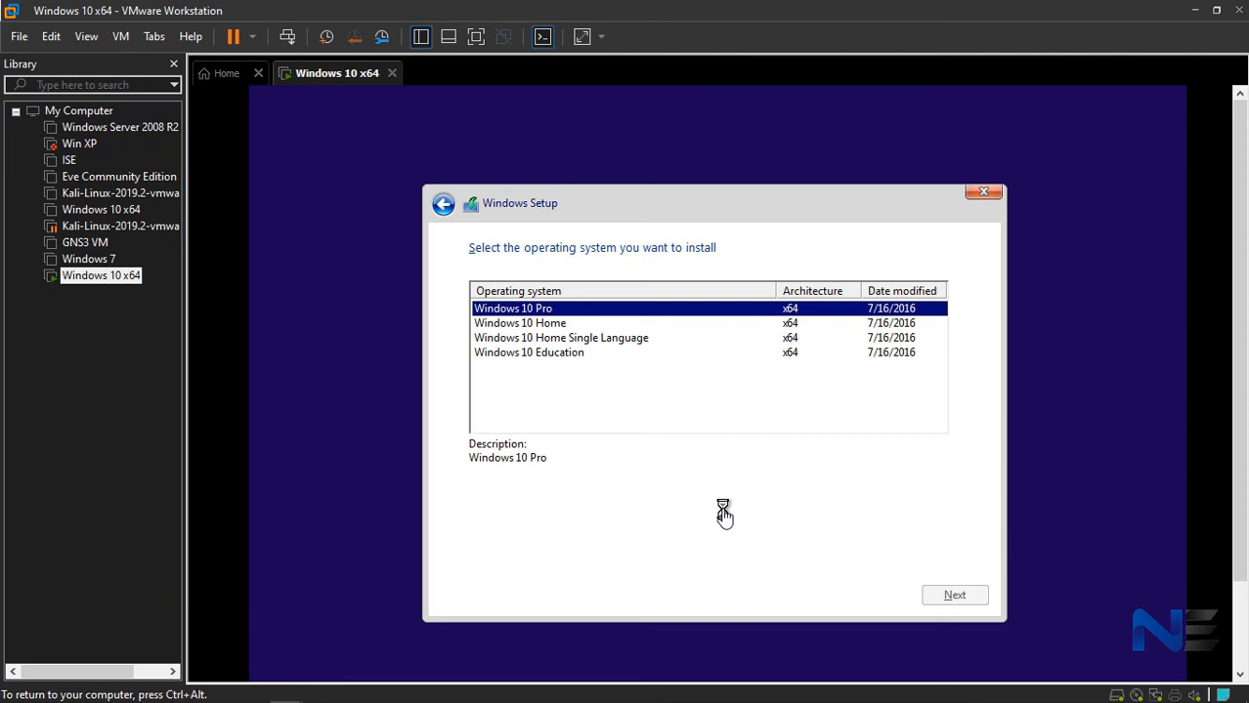
pyautogui.click(475, 553)
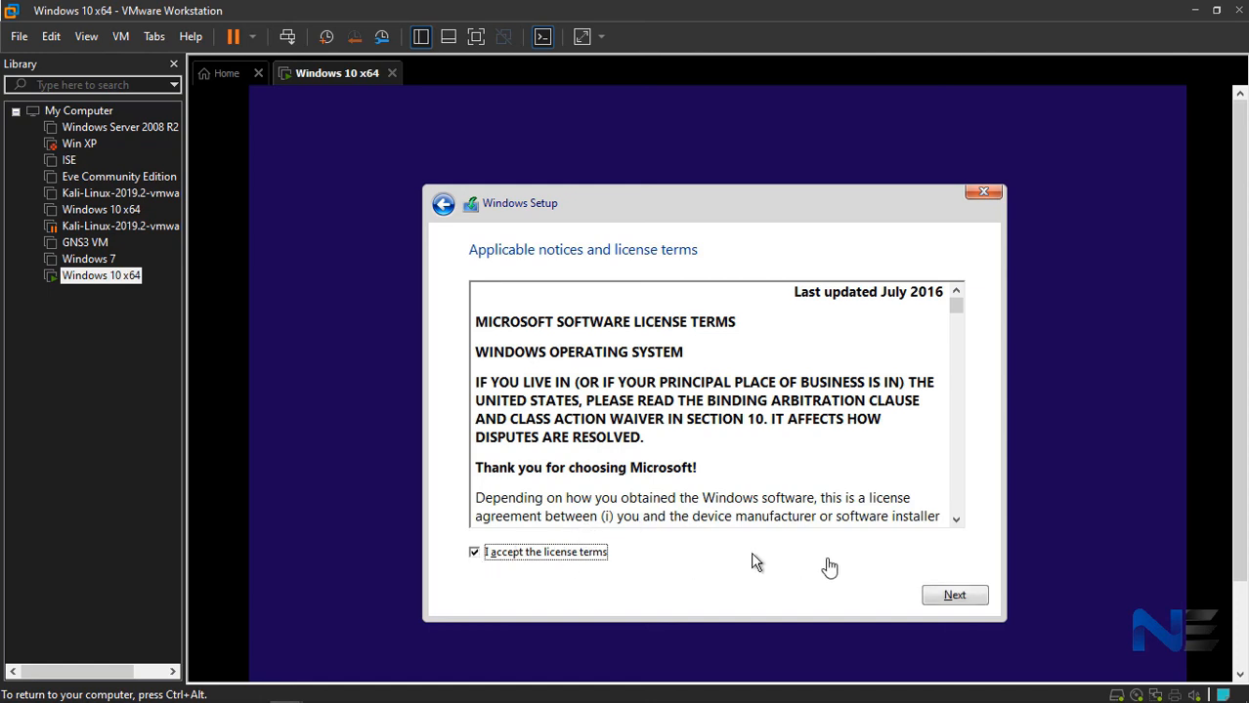
pyautogui.click(967, 596)
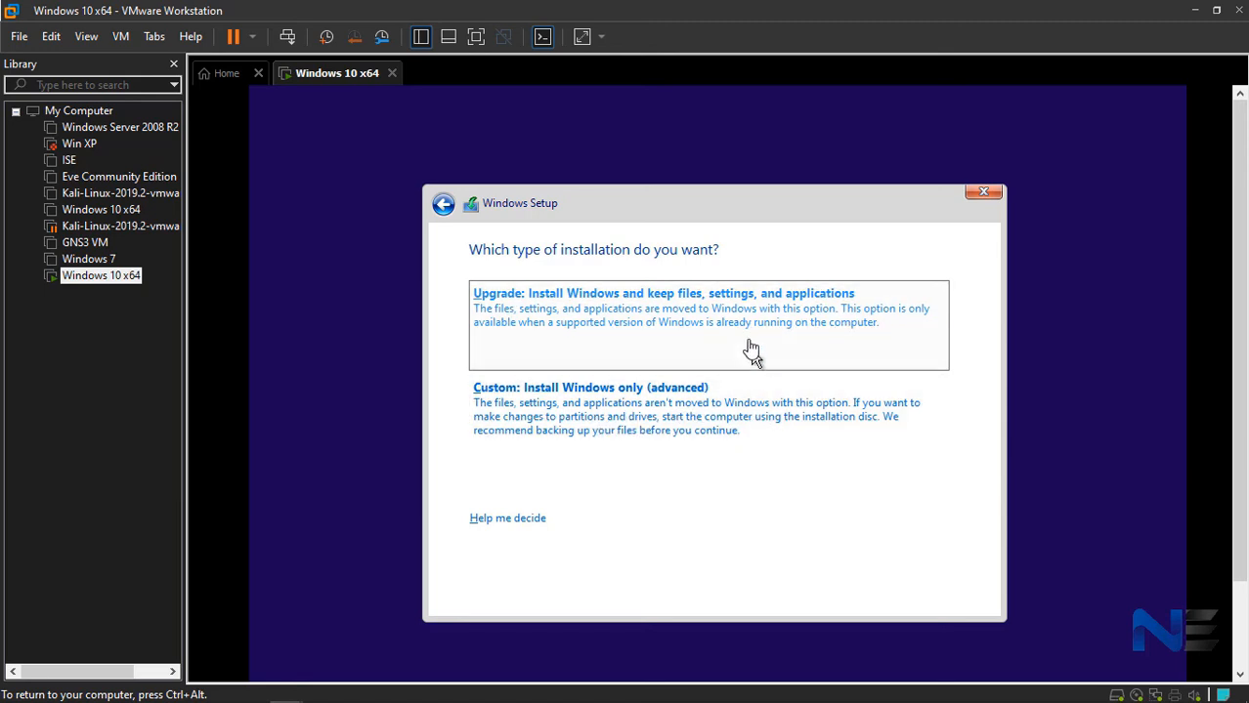
# - Choose the custom Windows-only installation and install onto the unallocated space of Drive 0 without creating a partition manually
pyautogui.click(655, 402)
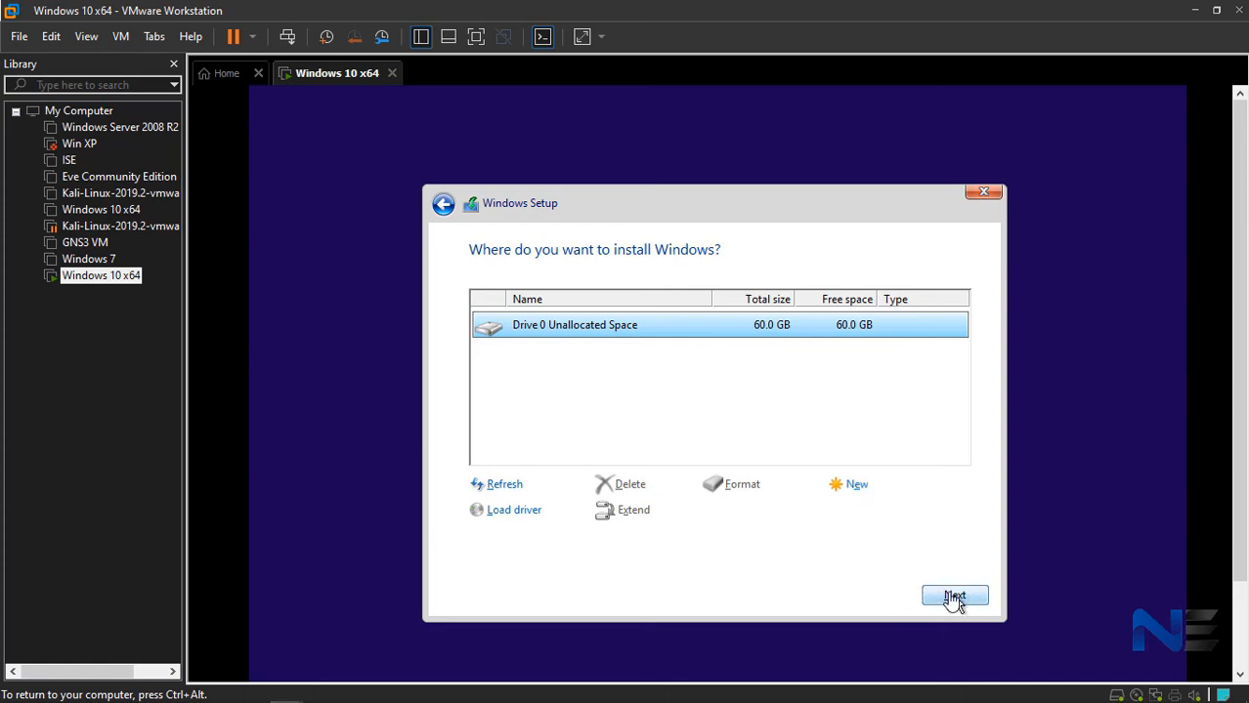
pyautogui.click(844, 483)
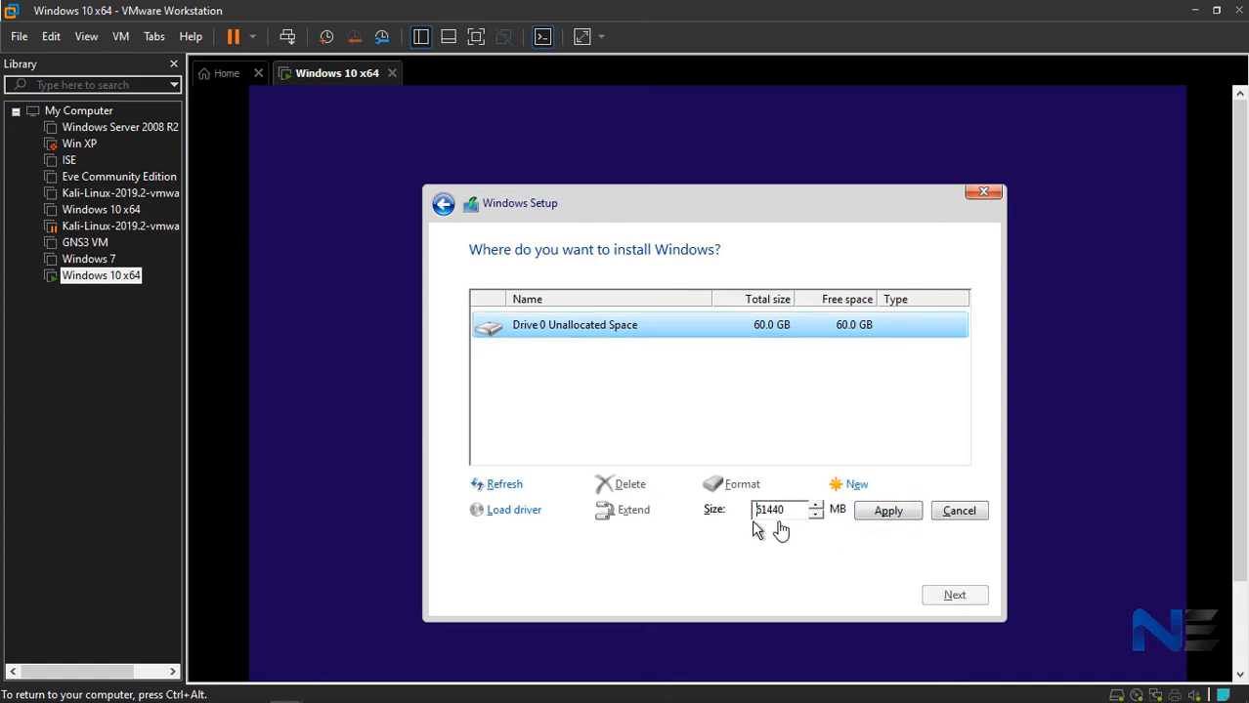
pyautogui.click(961, 518)
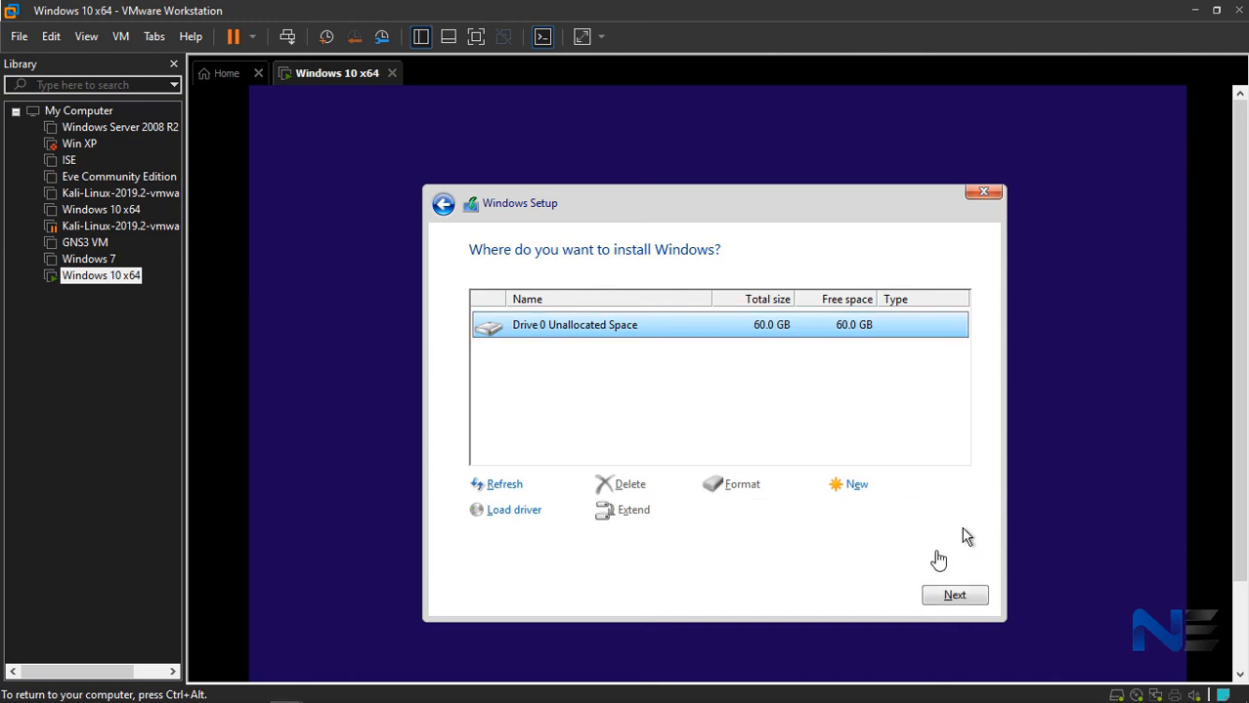
pyautogui.click(948, 598)
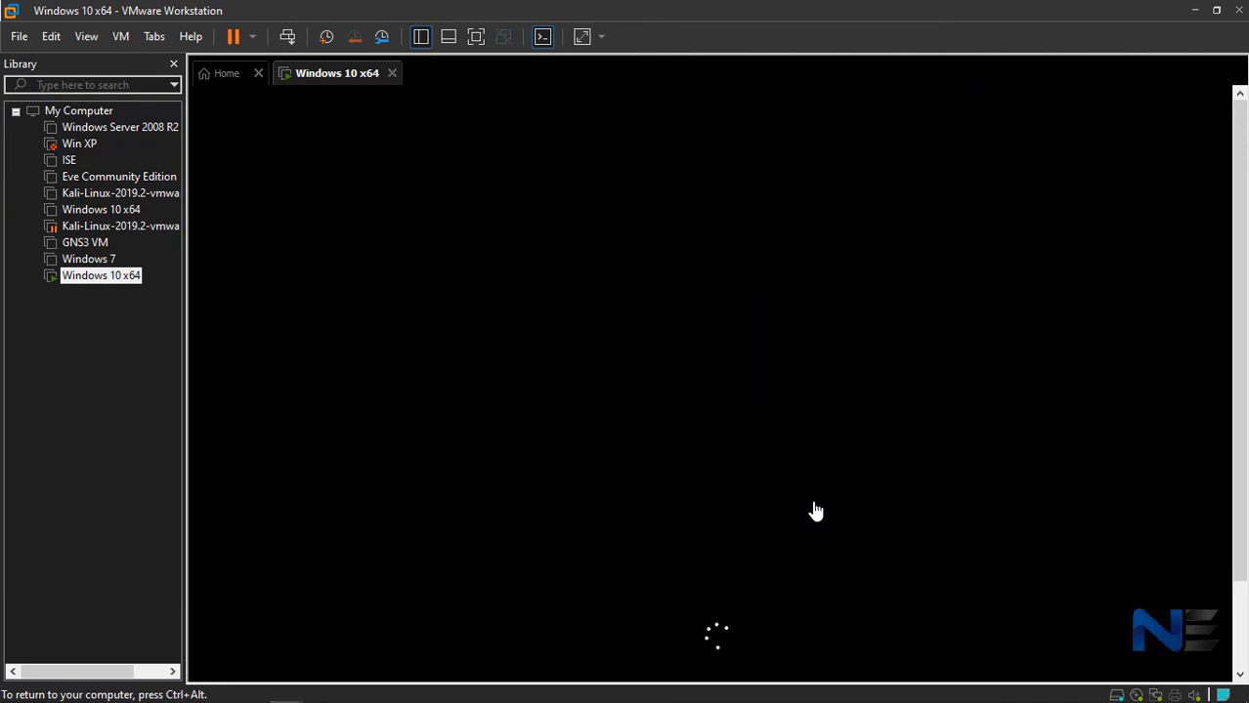
# - Stretch the guest display to fill the console area and collapse My Computer in the library
pyautogui.hotkey('ctrl', 'alt')
pyautogui.click(582, 38)
pyautogui.click(16, 111)
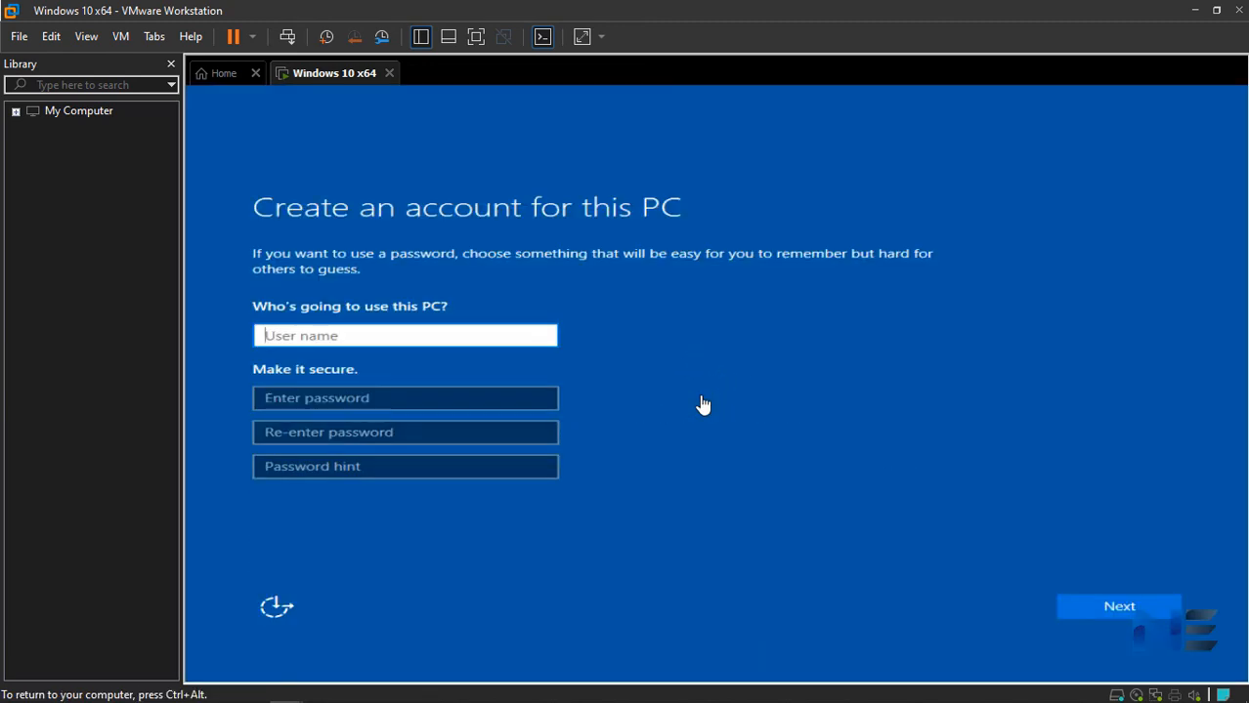
# - Create the PC account by entering a user name, and decline using Cortana
pyautogui.write('NE')
pyautogui.click(1124, 608)
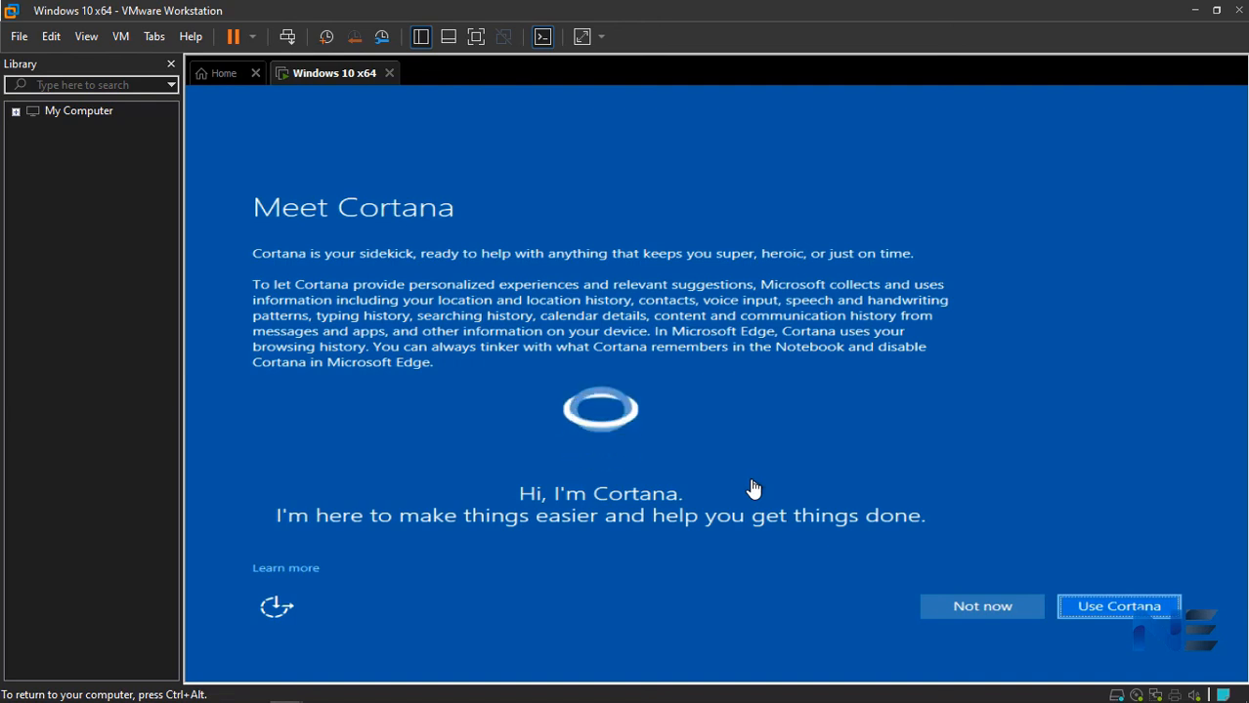
pyautogui.click(1002, 614)
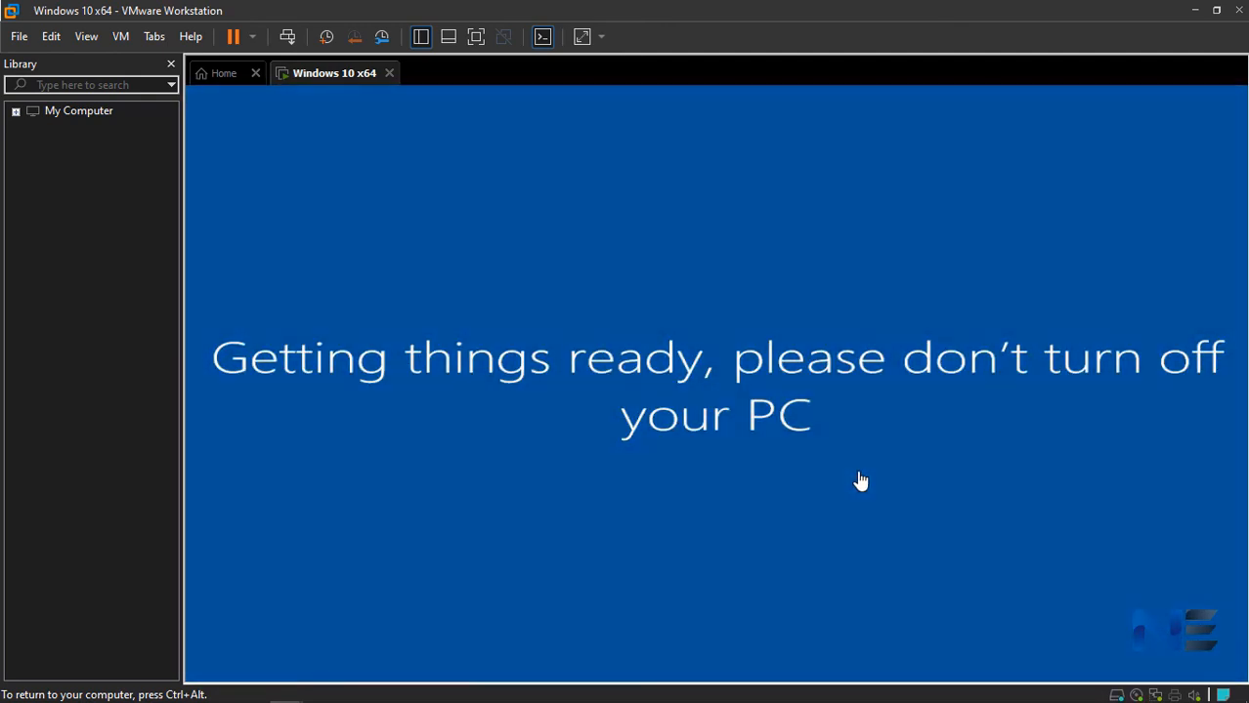
# - Show the thumbnail bar in place of the library and switch the virtual machine to full screen
pyautogui.click(449, 37)
pyautogui.click(421, 36)
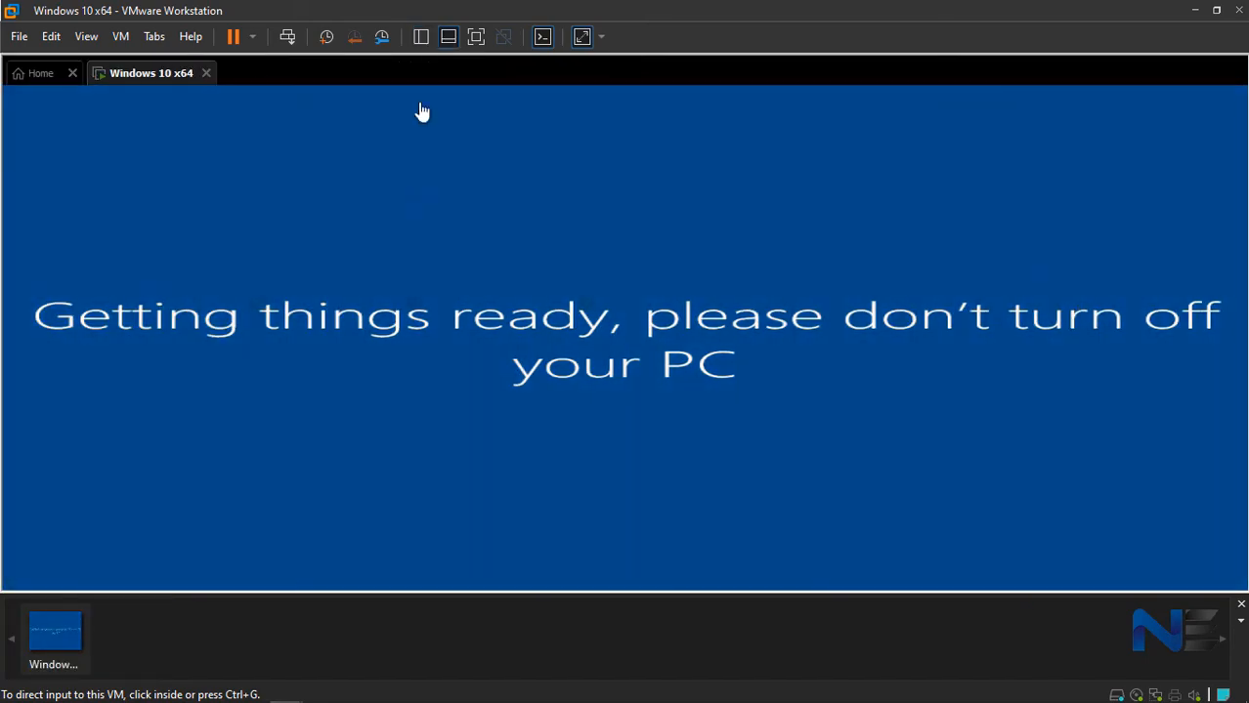
pyautogui.click(476, 36)
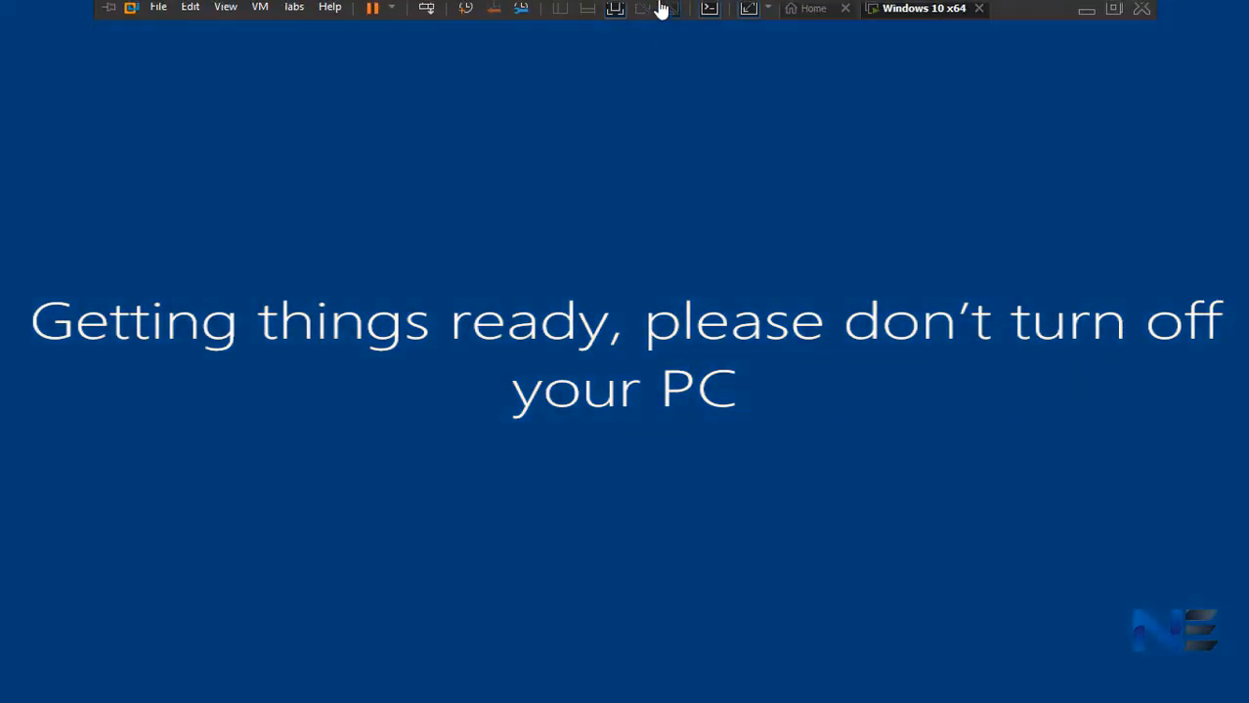
# - Exit full screen, bring back the library in the virtual machine window and hide the thumbnail bar
pyautogui.click(617, 10)
pyautogui.click(449, 36)
pyautogui.click(421, 37)
pyautogui.click(448, 40)
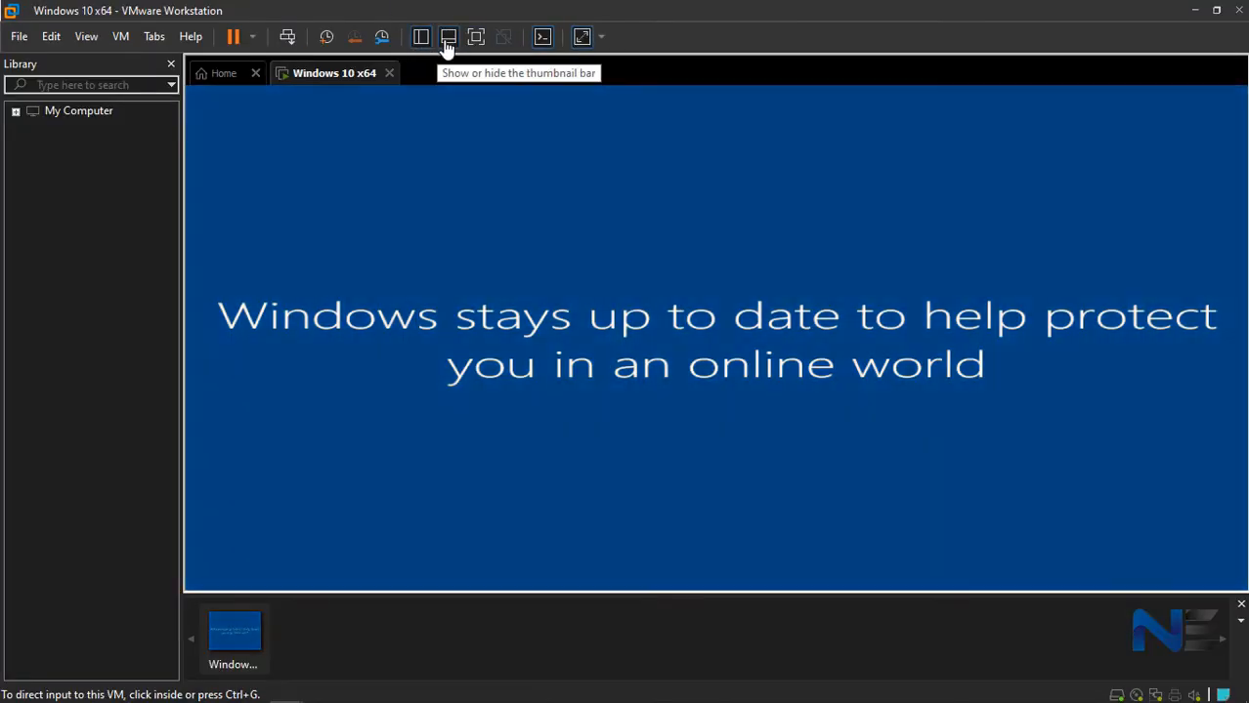
pyautogui.click(448, 39)
pyautogui.click(436, 335)
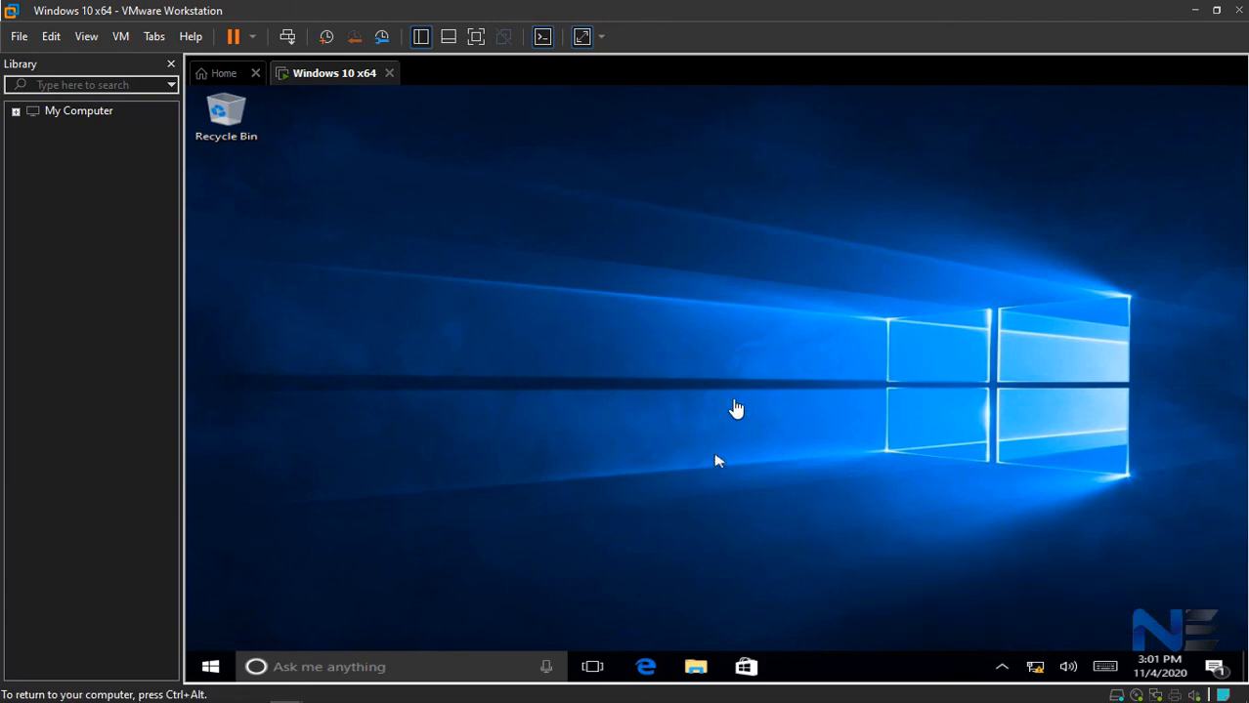
# - Shut down Windows 10 from within the guest desktop
pyautogui.rightClick(658, 209)
pyautogui.click(544, 257)
pyautogui.click(211, 669)
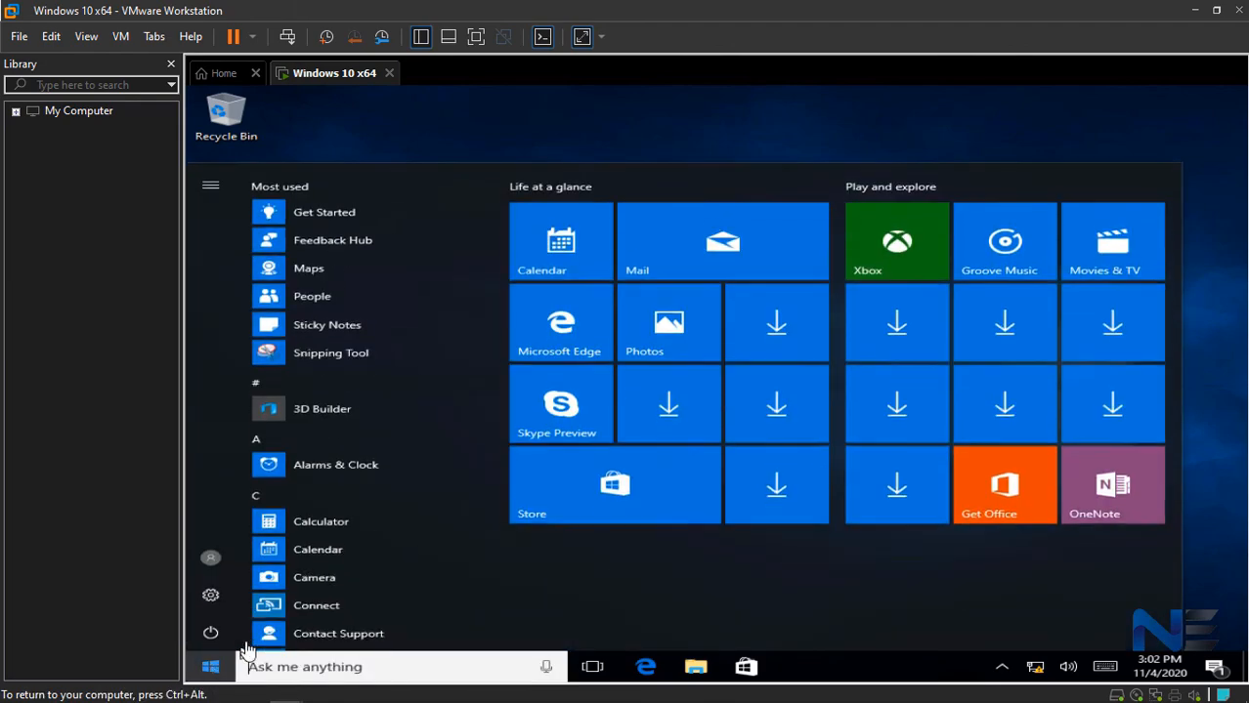
pyautogui.click(211, 636)
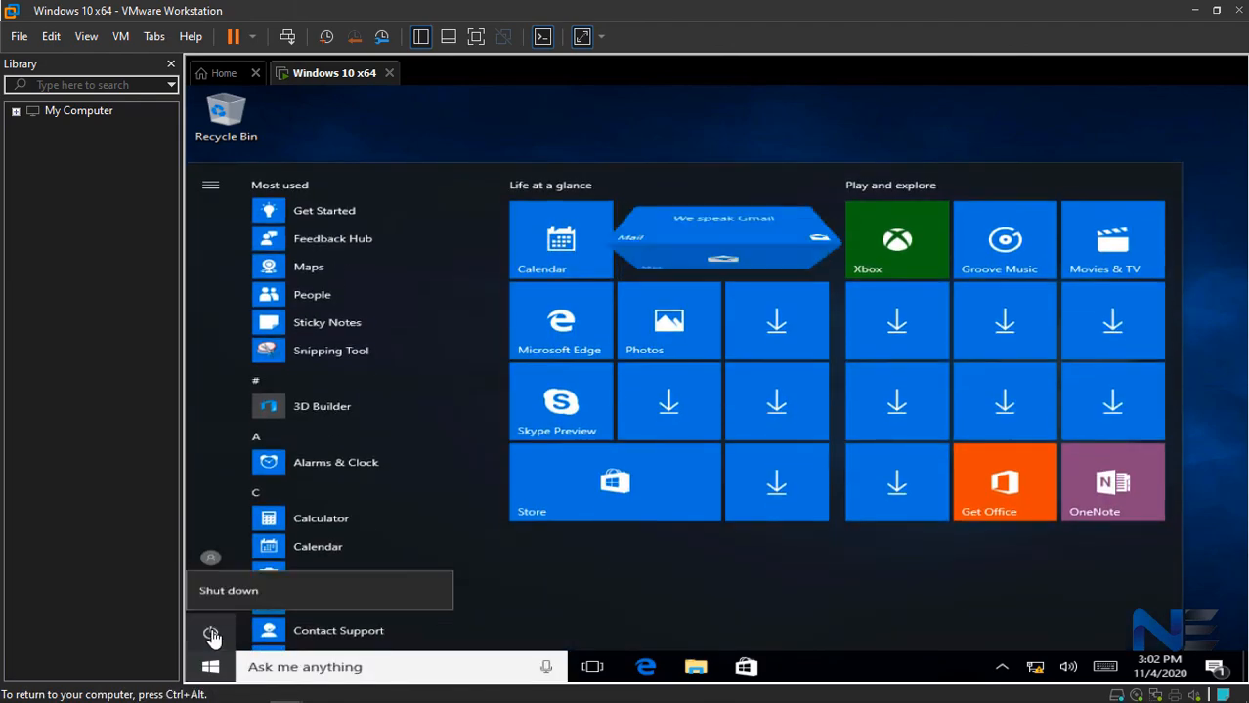
pyautogui.click(246, 567)
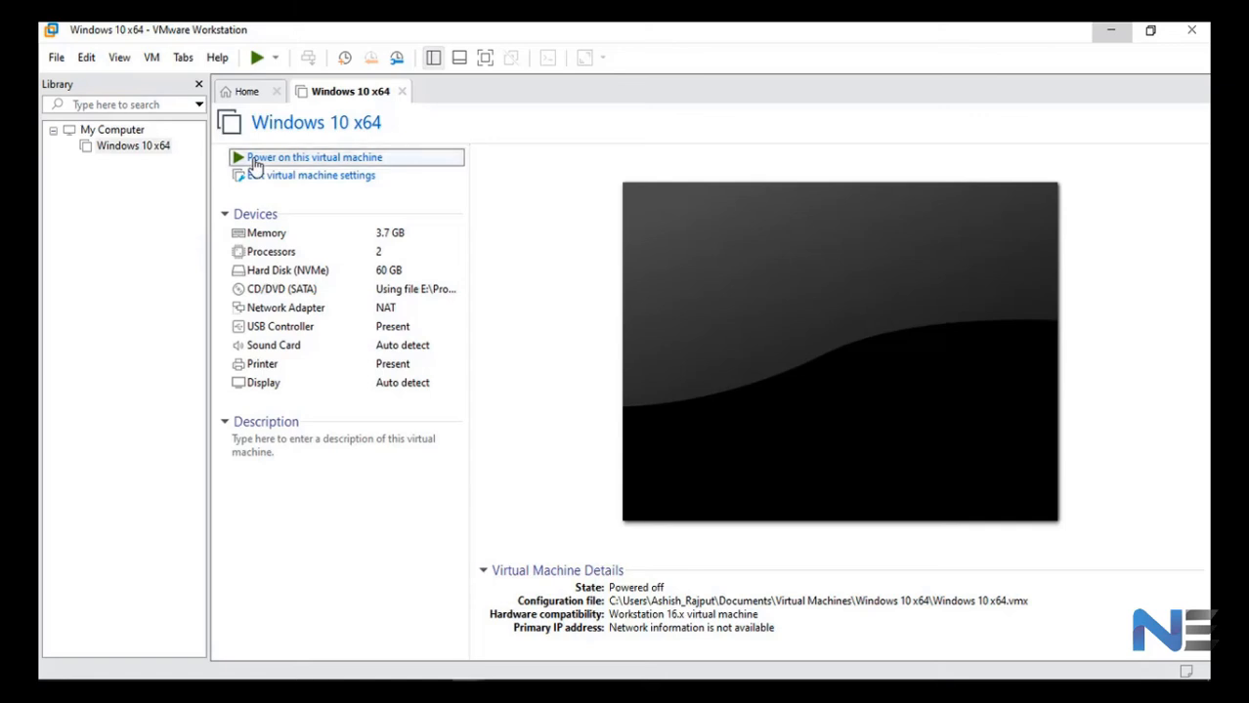
# - Power on the Windows 10 x64 virtual machine and dismiss the Windows Security notification
pyautogui.click(256, 160)
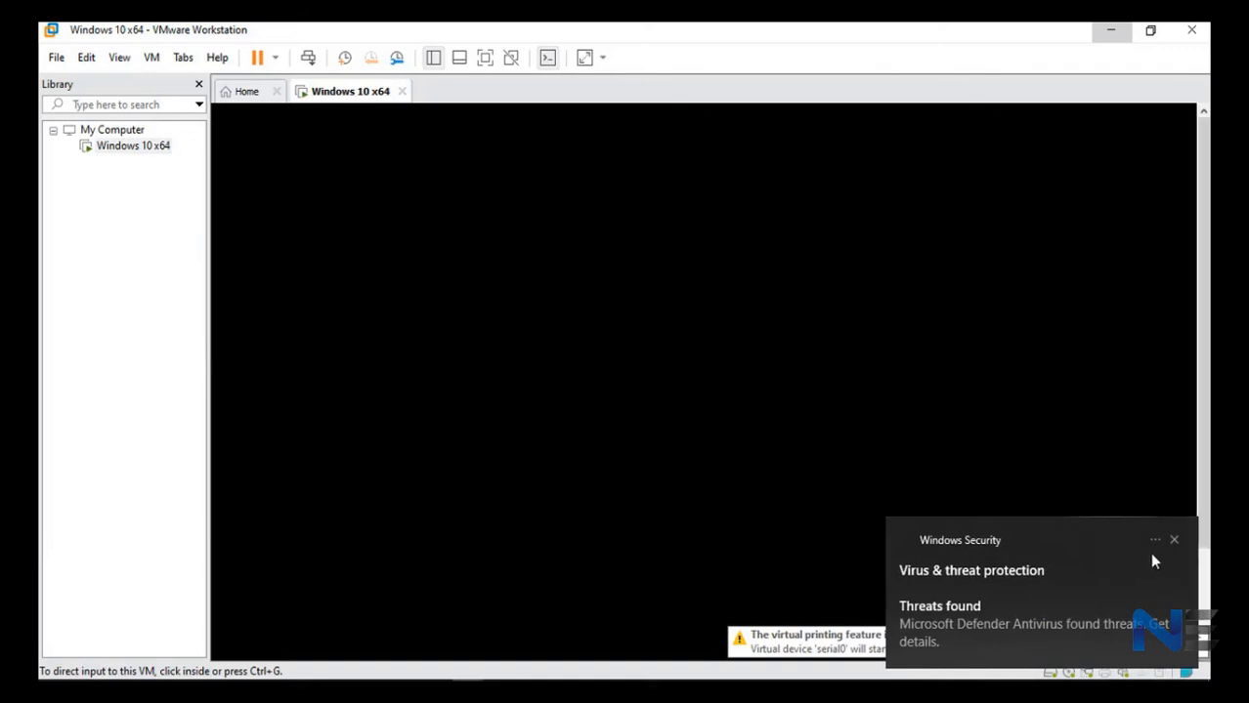
pyautogui.click(1175, 540)
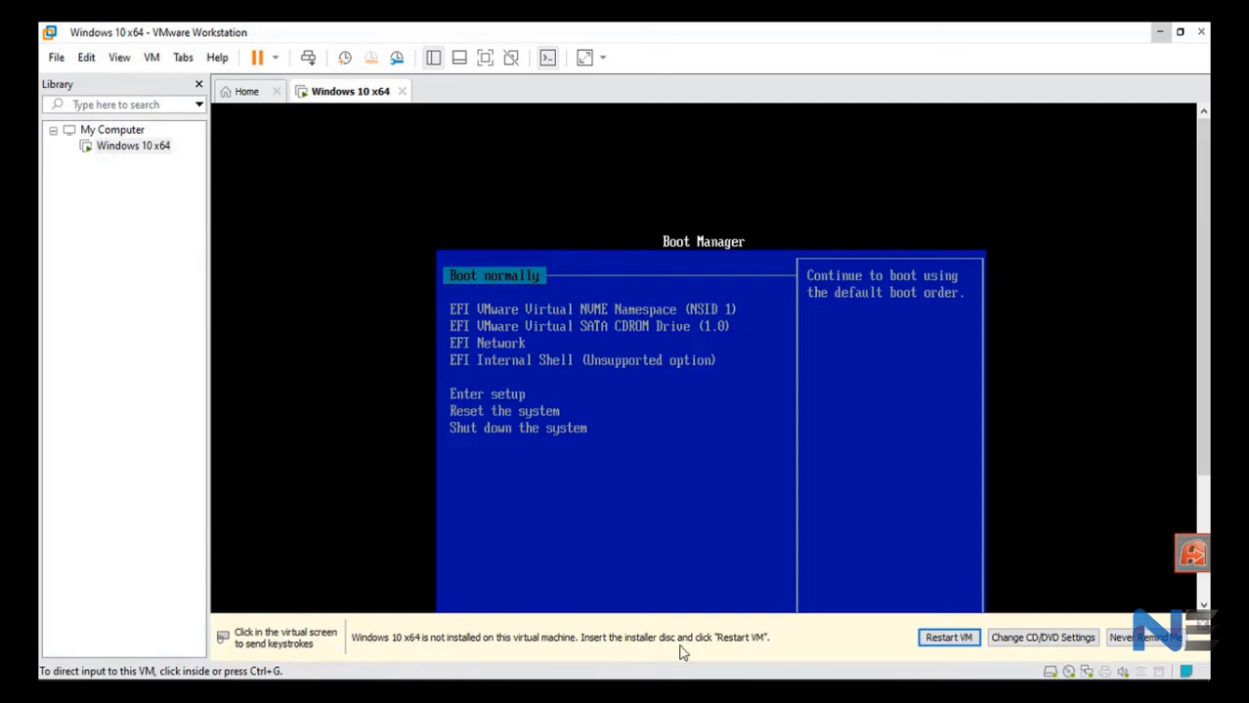
# - Shut down the Windows 10 x64 guest from the Boot Manager screen and confirm the shutdown
pyautogui.rightClick(327, 97)
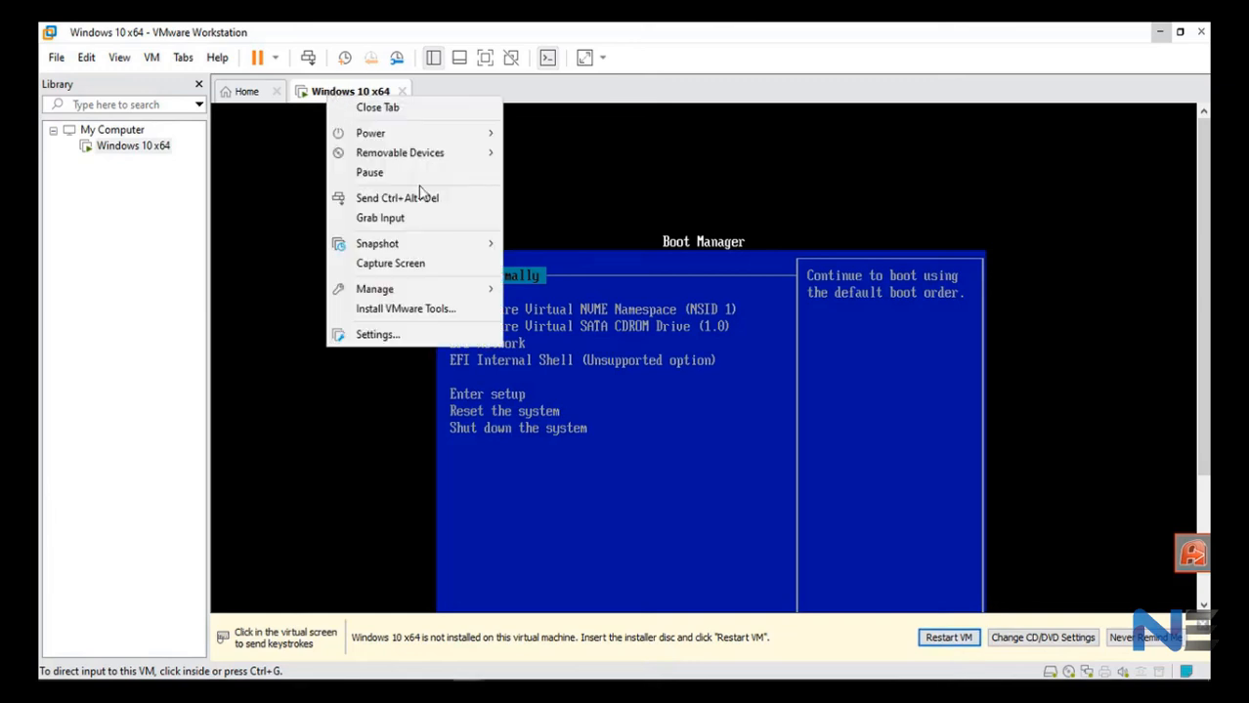
pyautogui.moveTo(409, 137)
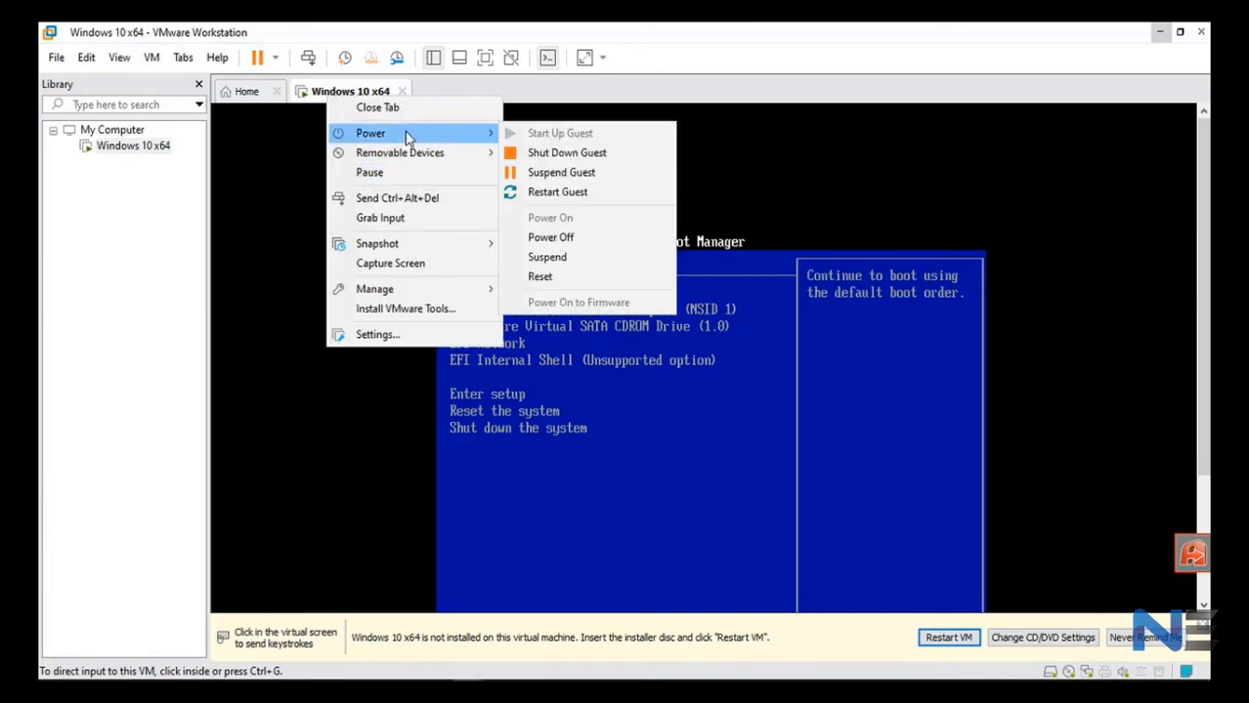
pyautogui.click(553, 154)
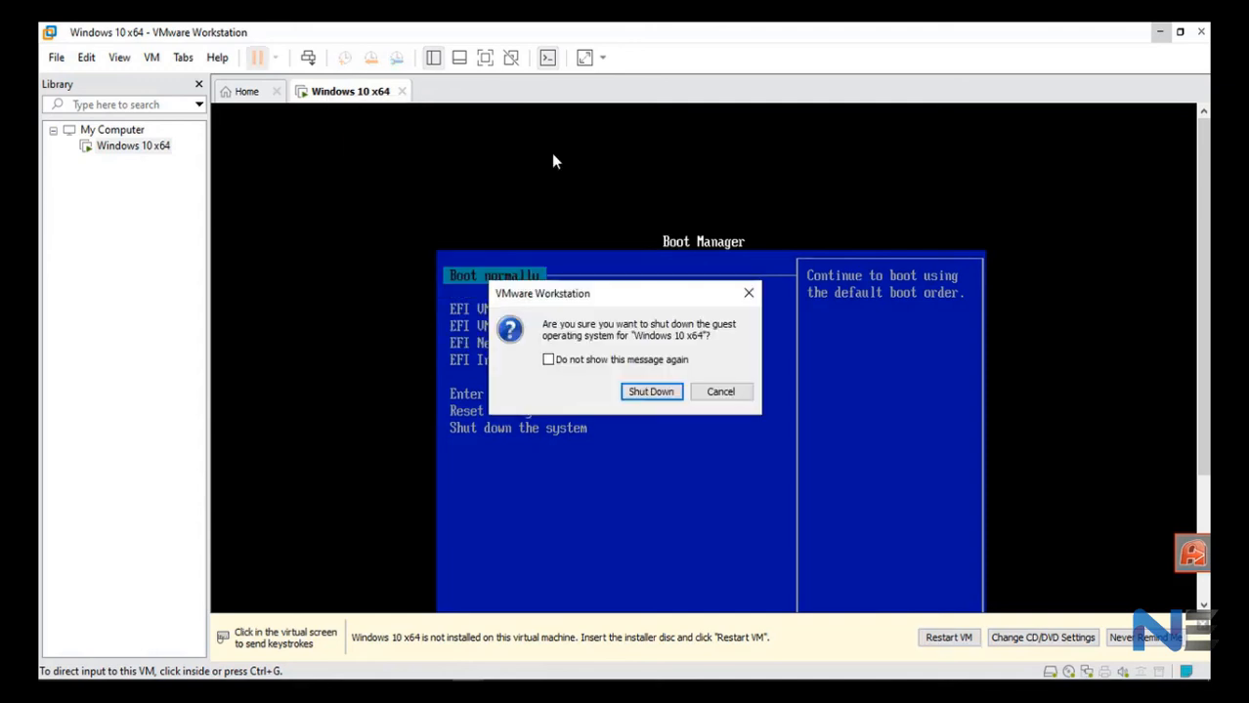
pyautogui.click(636, 394)
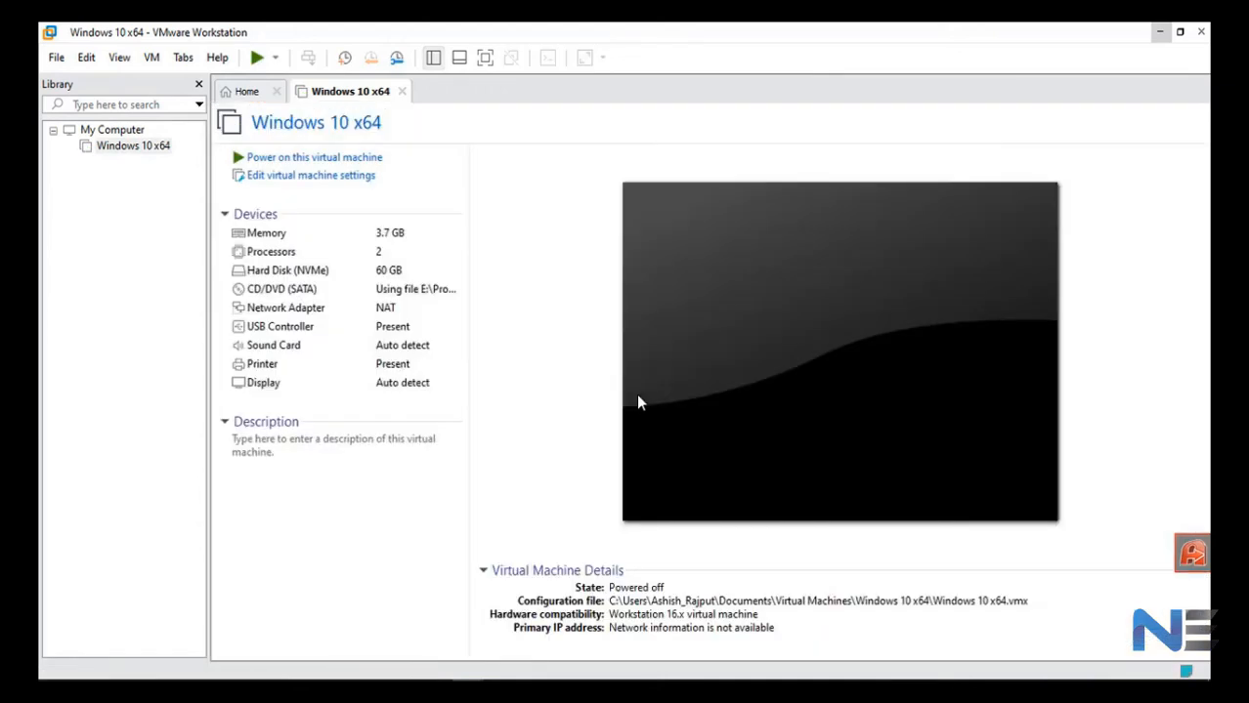
# - Set the firmware type to BIOS in the virtual machine's advanced options, save the settings, and power on the machine
pyautogui.click(337, 182)
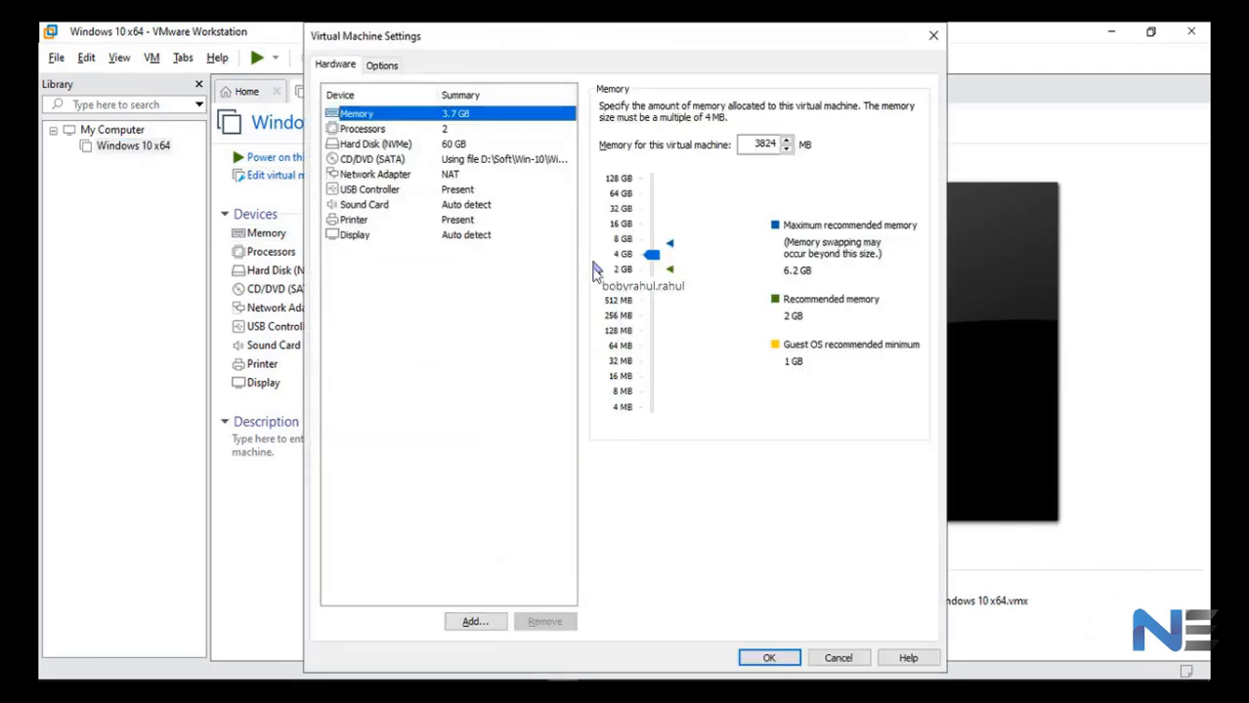
pyautogui.click(381, 64)
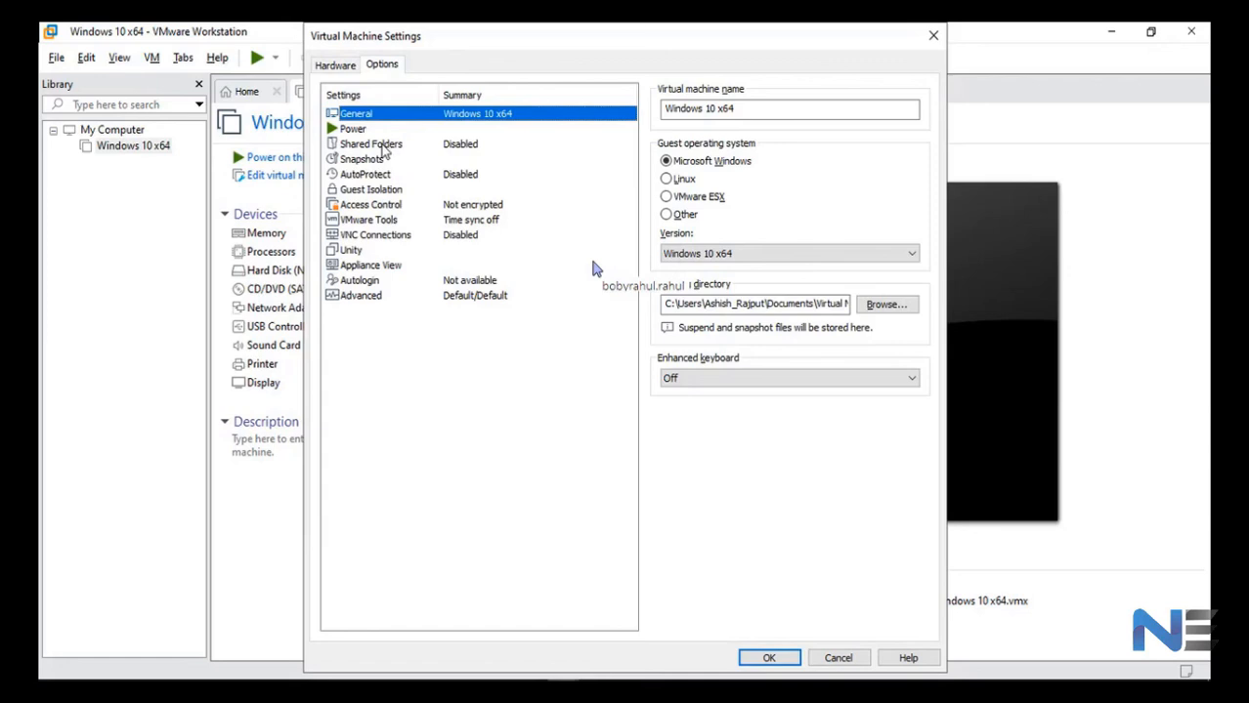
pyautogui.click(359, 299)
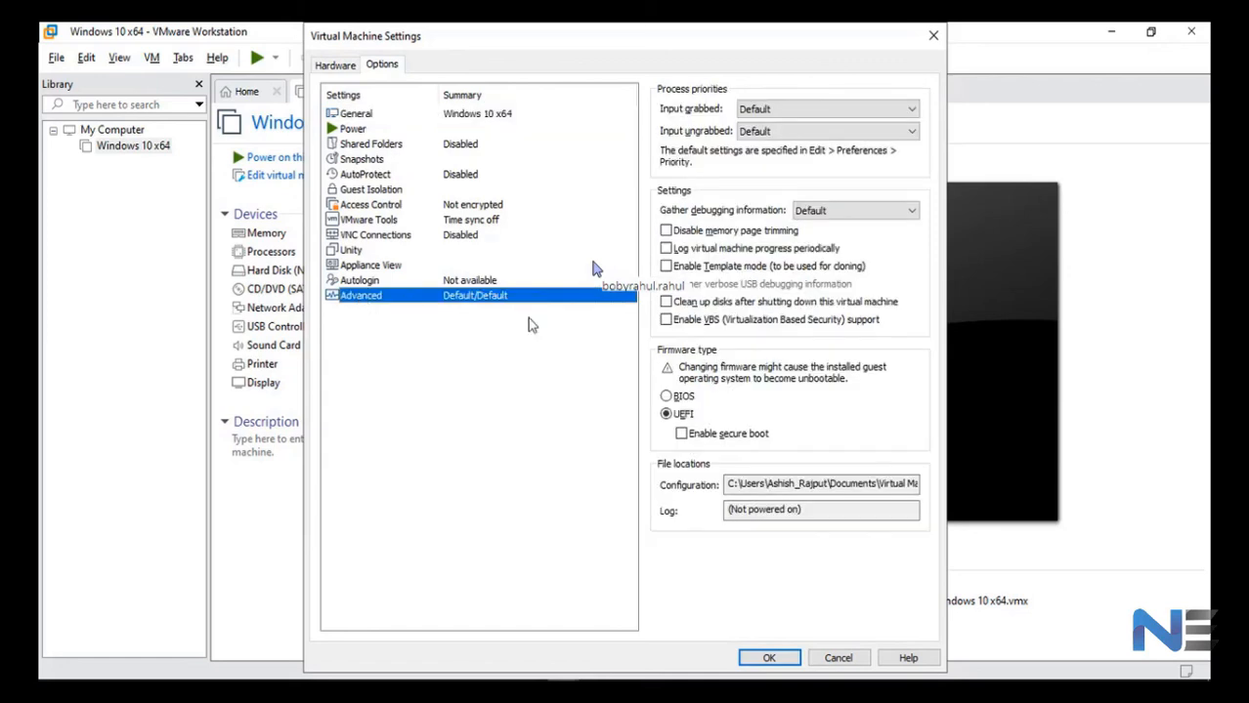
pyautogui.click(673, 398)
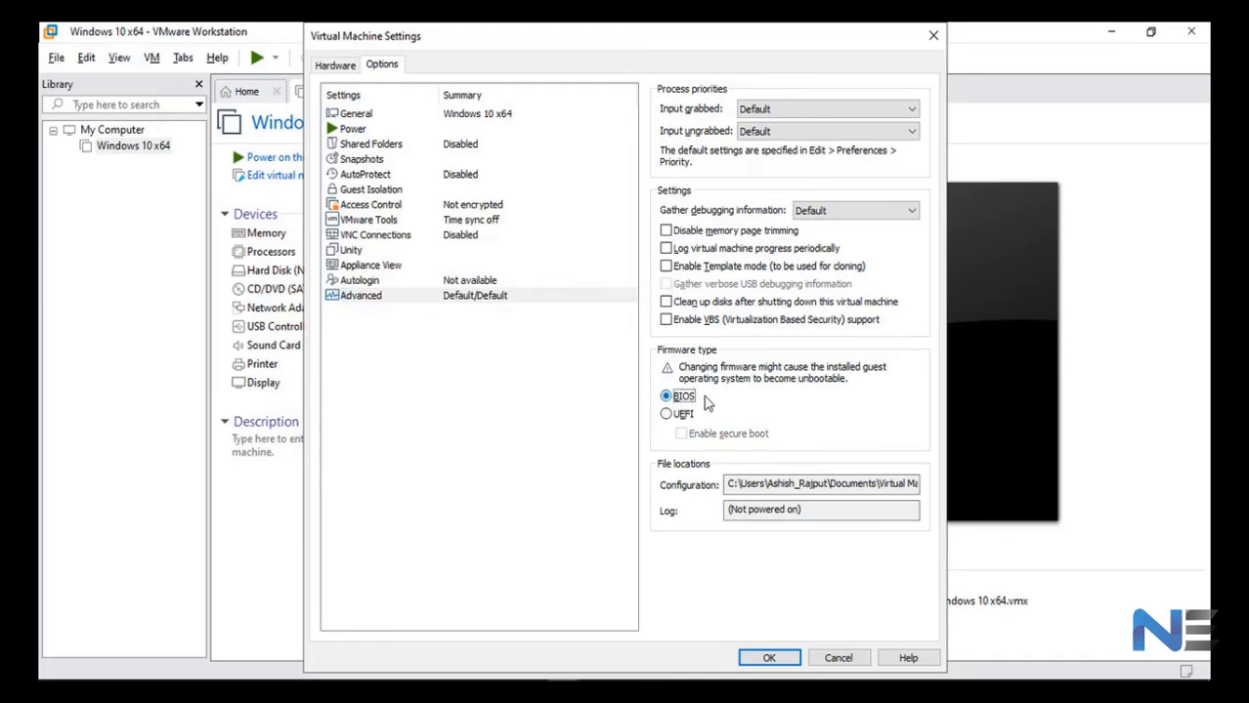
pyautogui.click(769, 657)
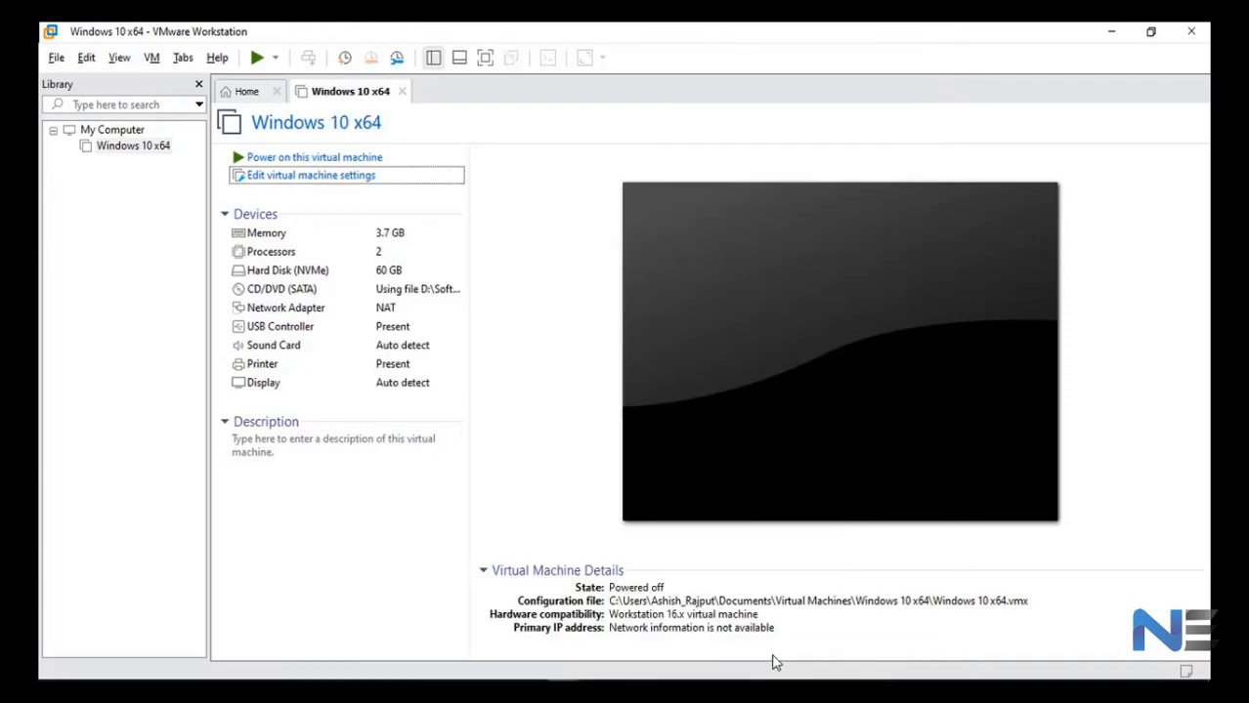
pyautogui.click(316, 162)
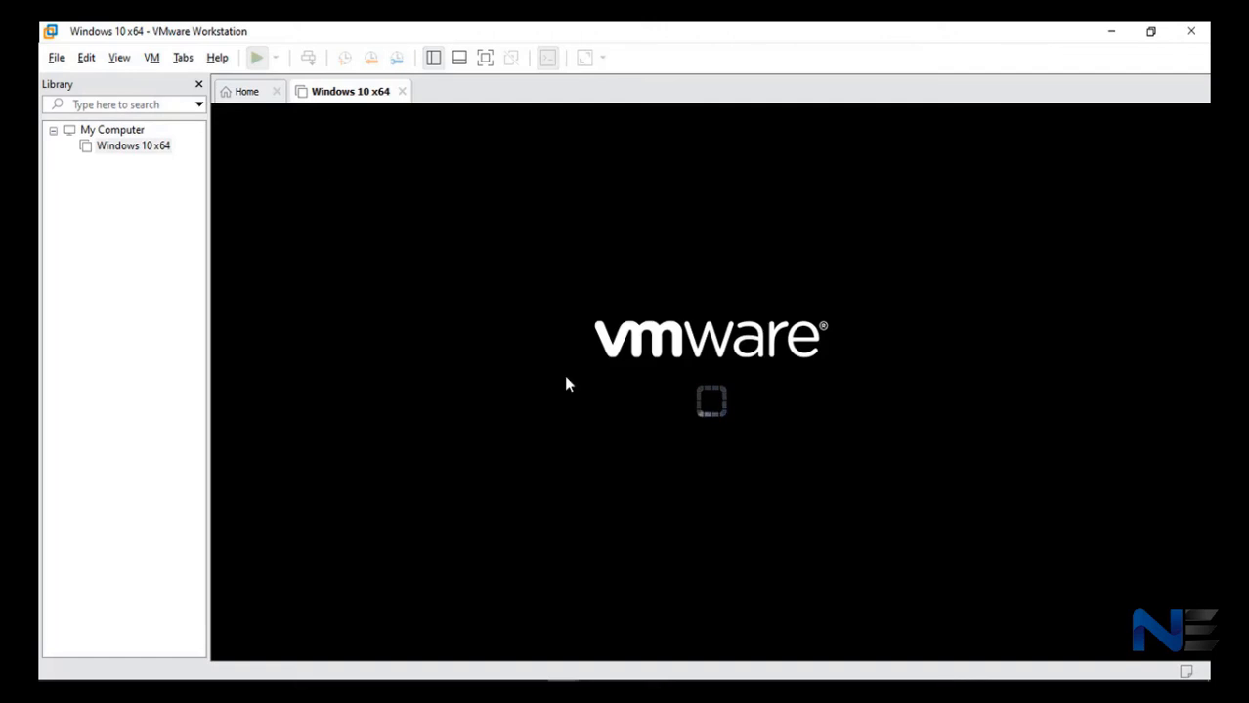